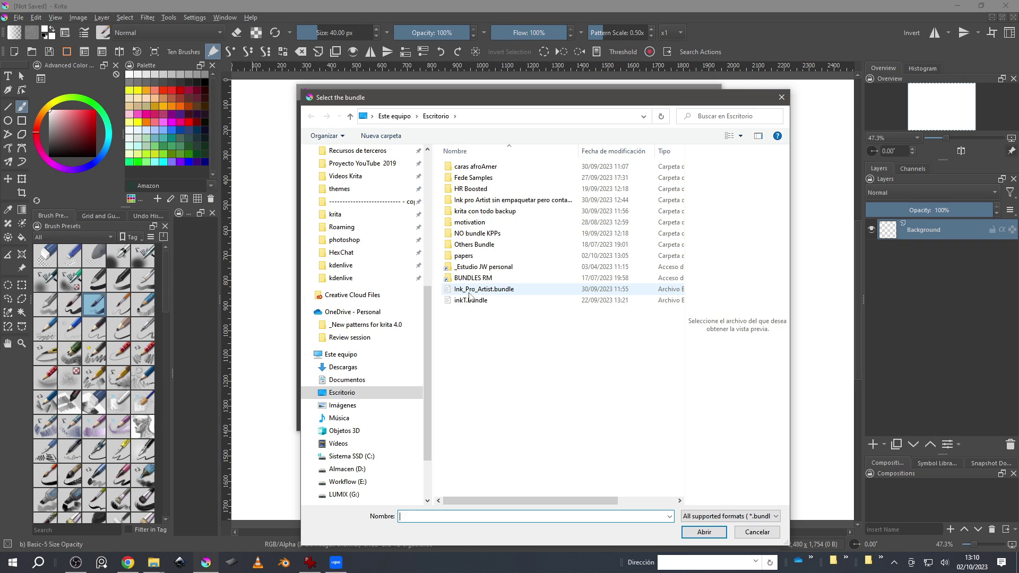
Step: Import the Ink_Pro_Artist.bundle and inkT.bundle files as resource libraries and close the library manager
left_click(475, 292)
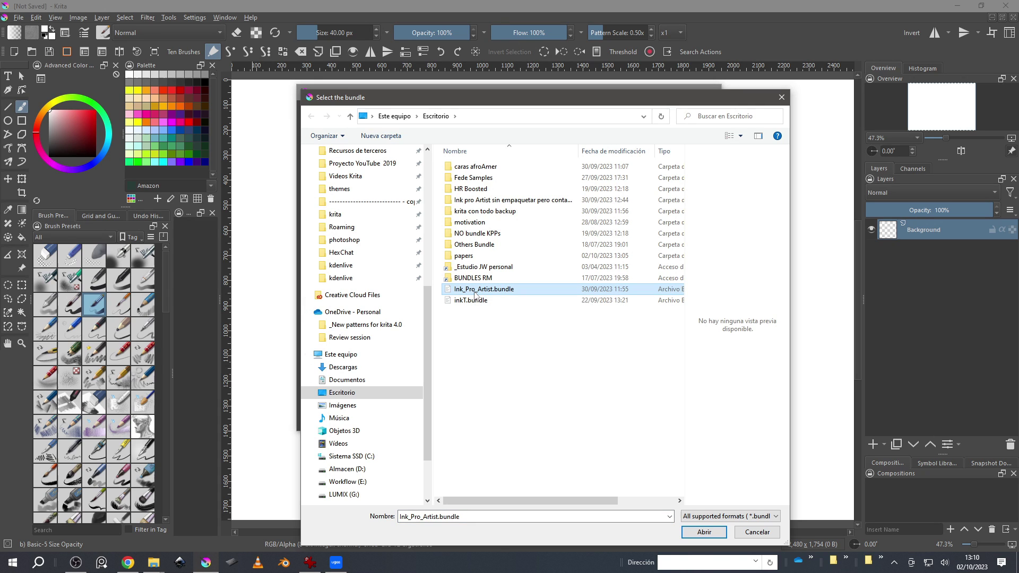
left_click(476, 302, "ctrl")
key("Return")
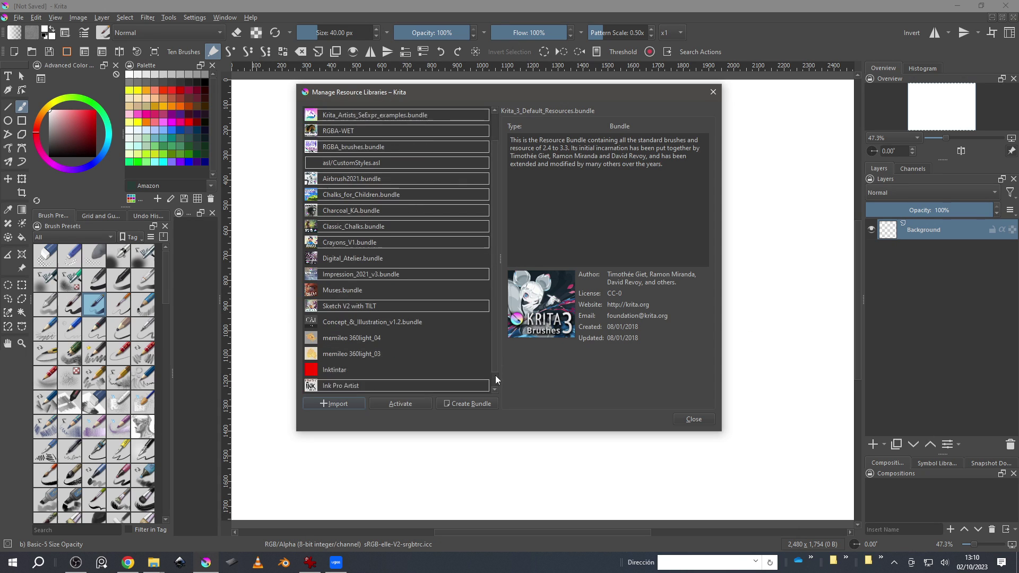
left_click(688, 419)
Step: Show all brush presets regardless of tag and browse through them to the ink brushes
left_click_drag(165, 281, 165, 395)
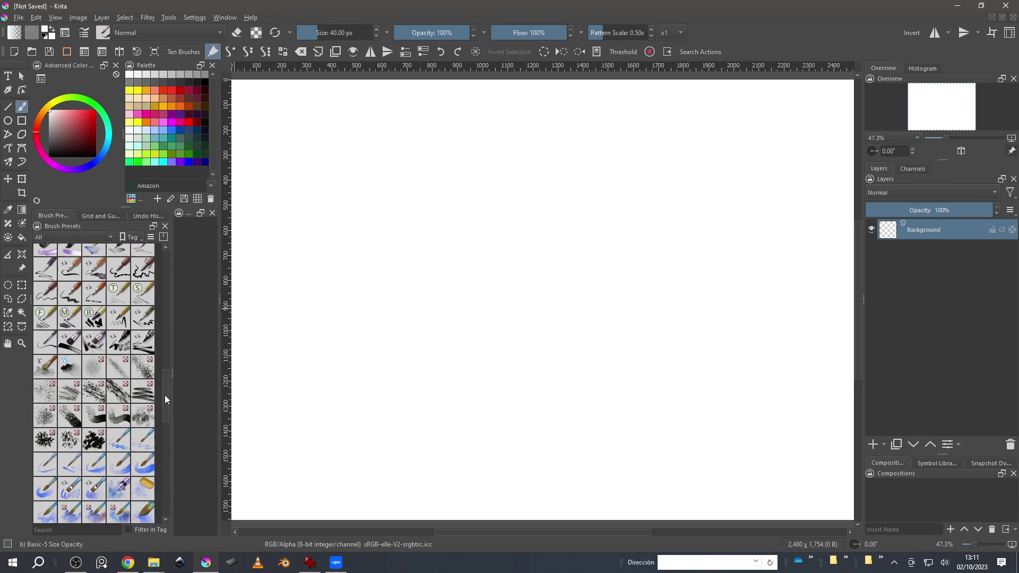
left_click(75, 237)
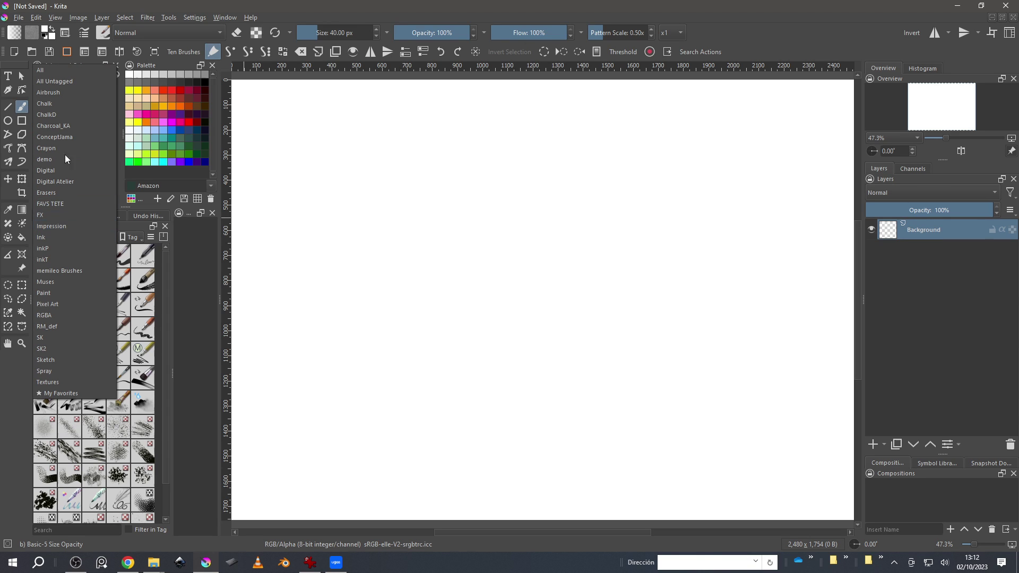
left_click(60, 69)
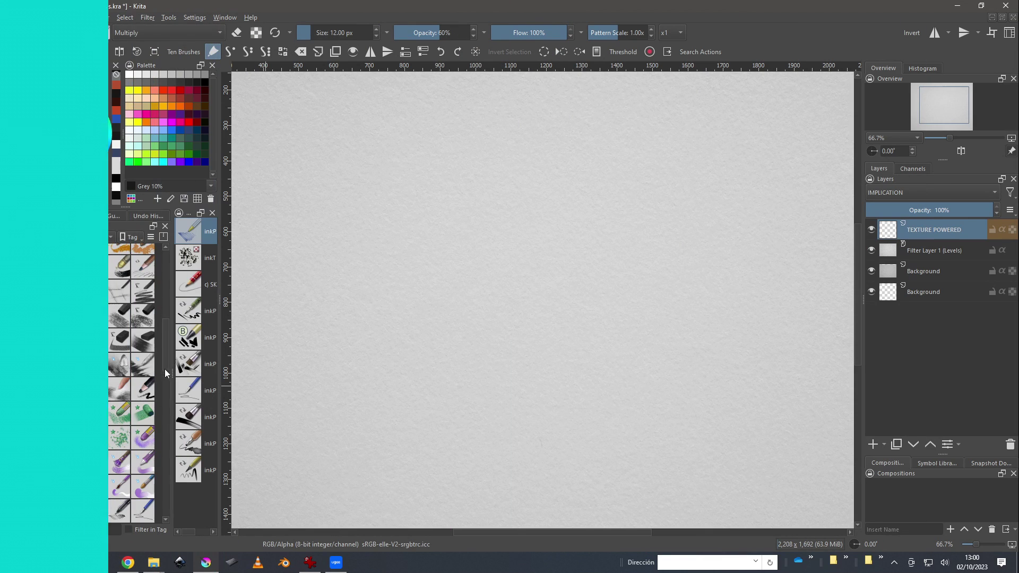
left_click_drag(166, 362, 171, 408)
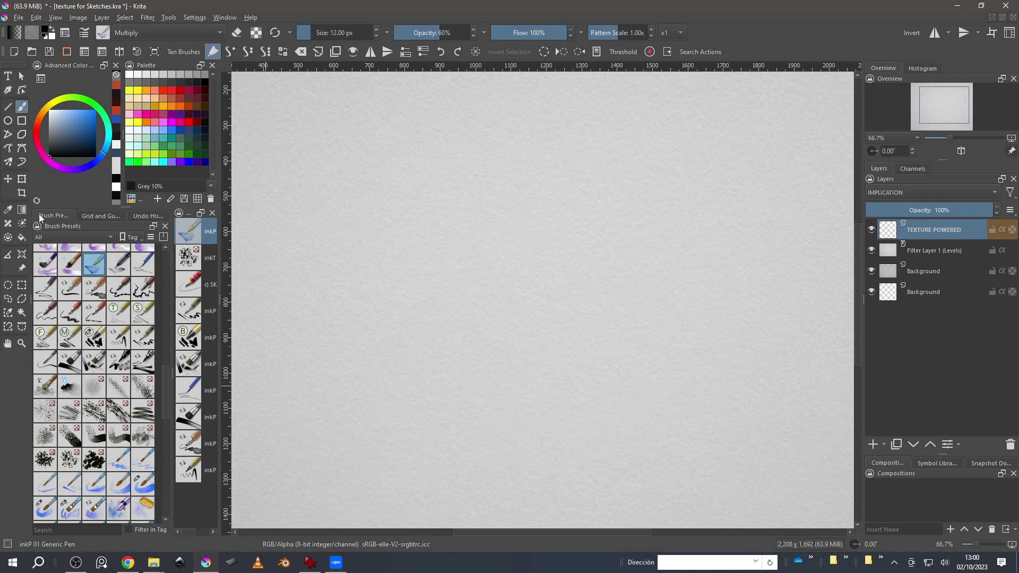
Step: Filter the brush presets by the inkP tag and inspect its dip pen and marker presets
left_click(60, 237)
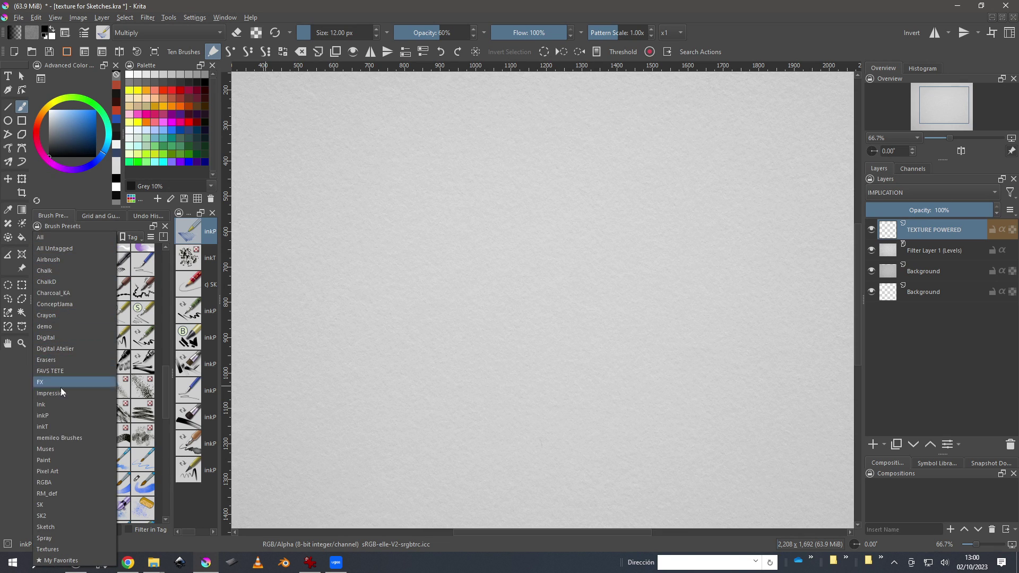
left_click(63, 416)
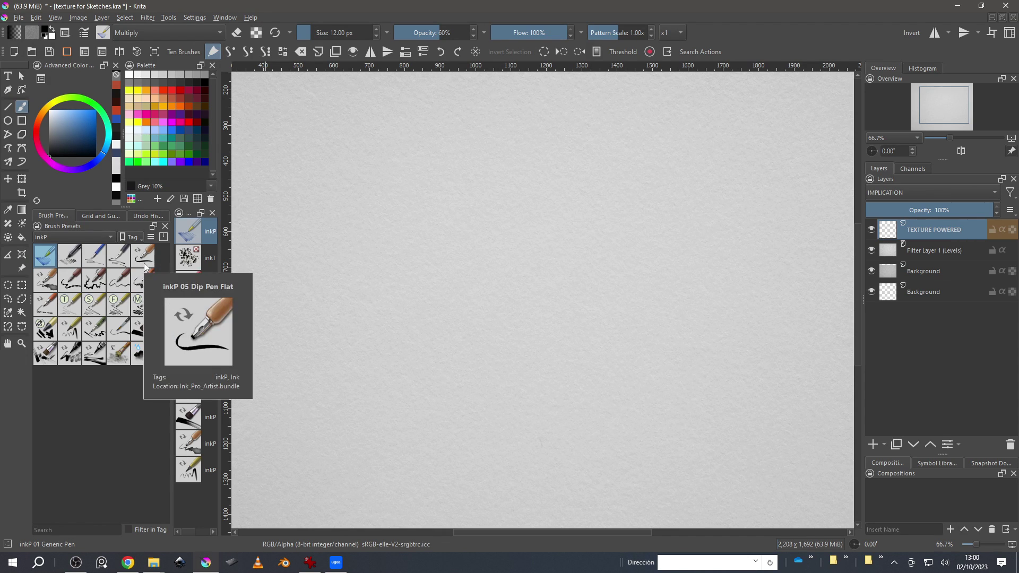
mouse_move(79, 301)
mouse_move(143, 305)
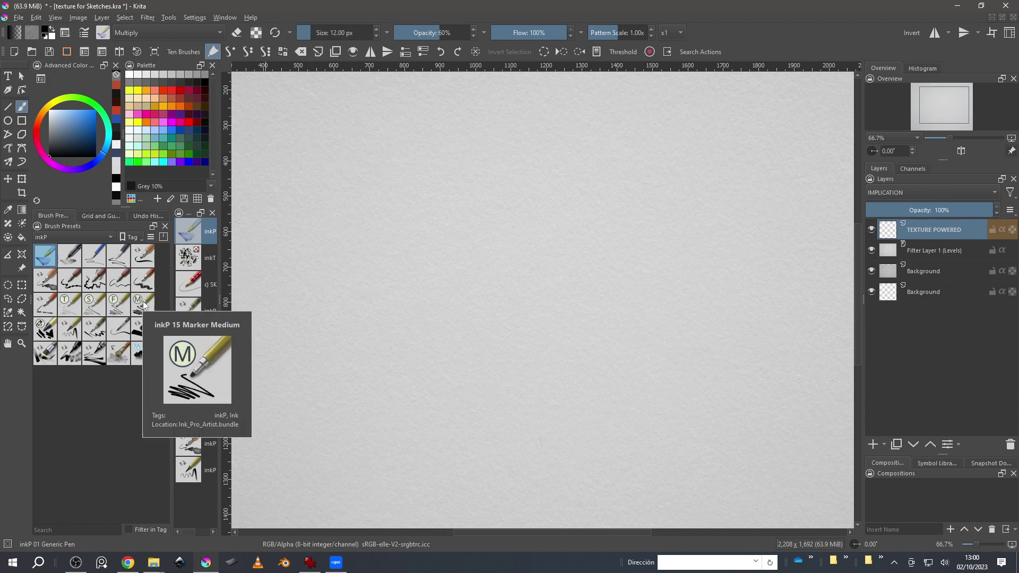
Step: Look through the brush presets tagged inkT and those tagged Ink
left_click(98, 237)
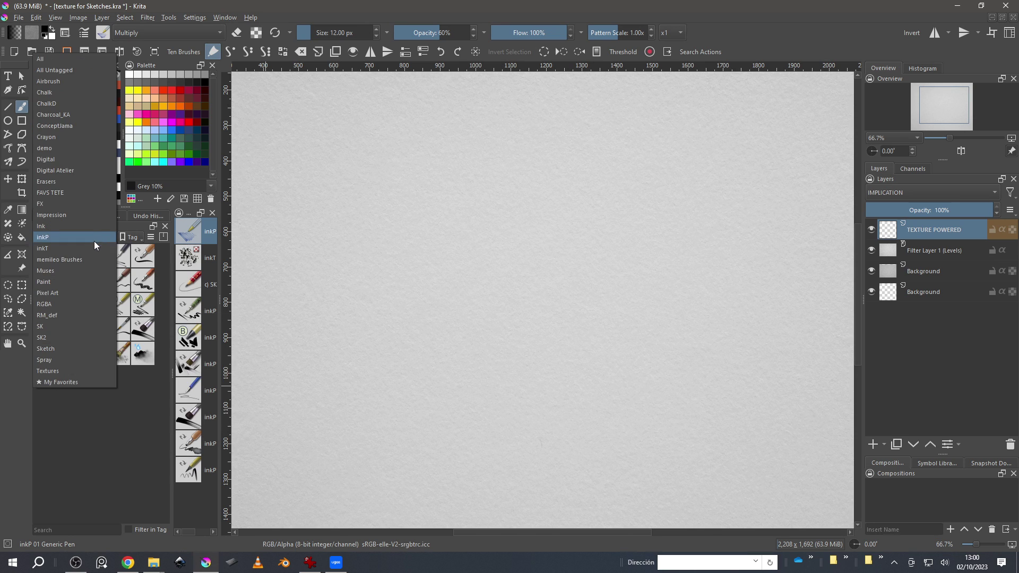
left_click(92, 248)
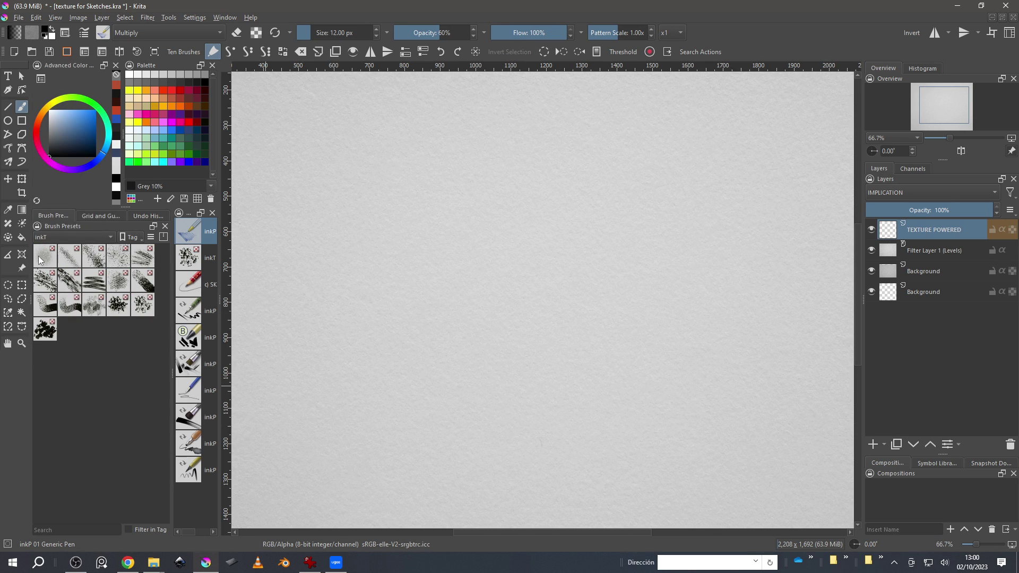
left_click(91, 237)
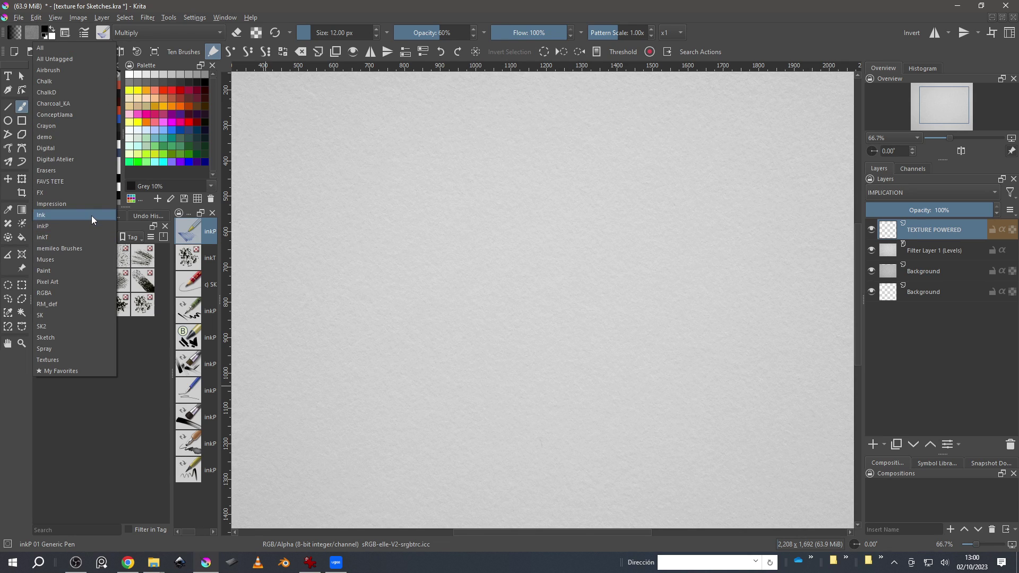
left_click(91, 216)
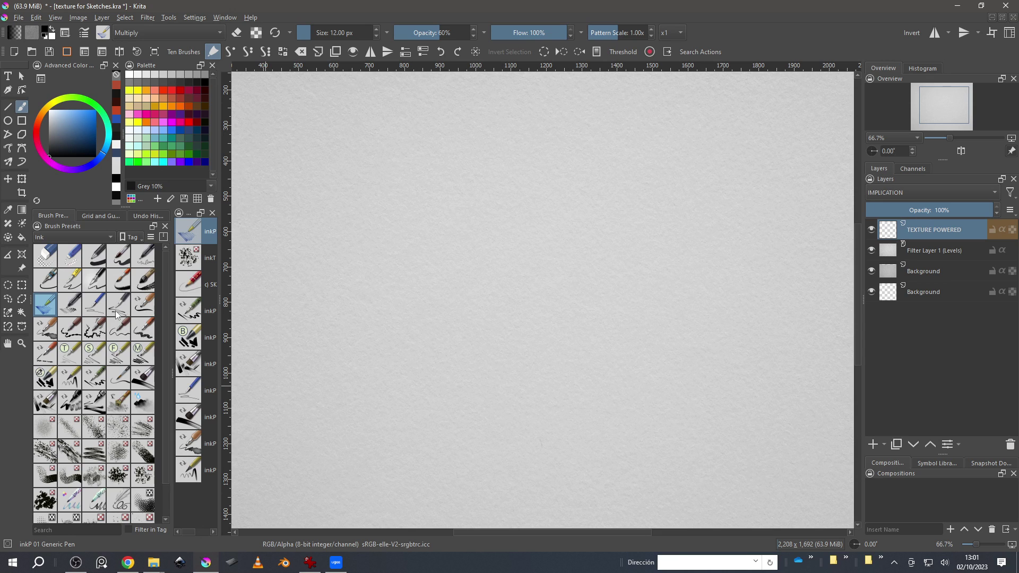
scroll(109, 380, "down", 2)
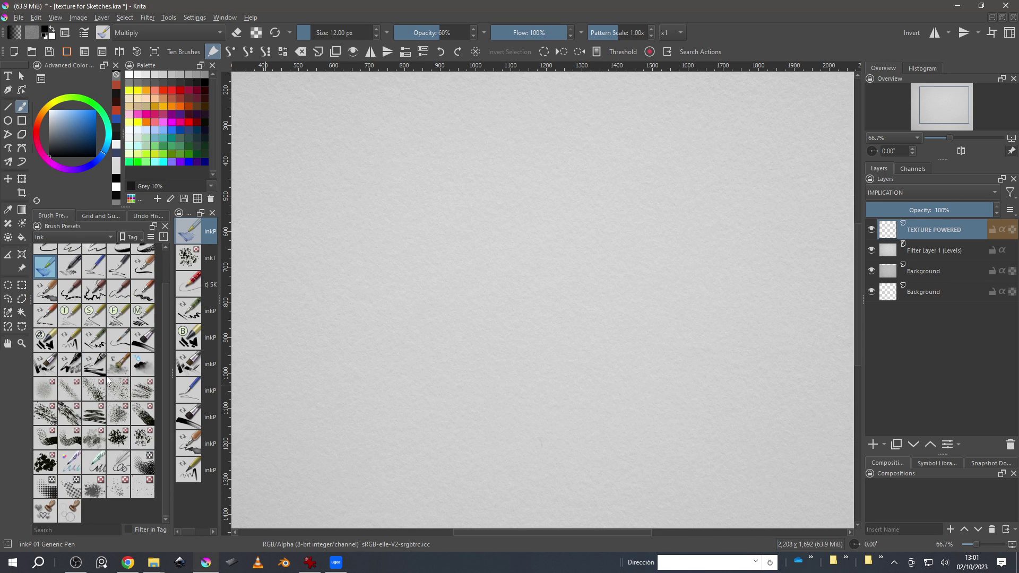
Step: Search all brush presets for "ink", clear the search and browse the full preset list
left_click(74, 237)
left_click(61, 69)
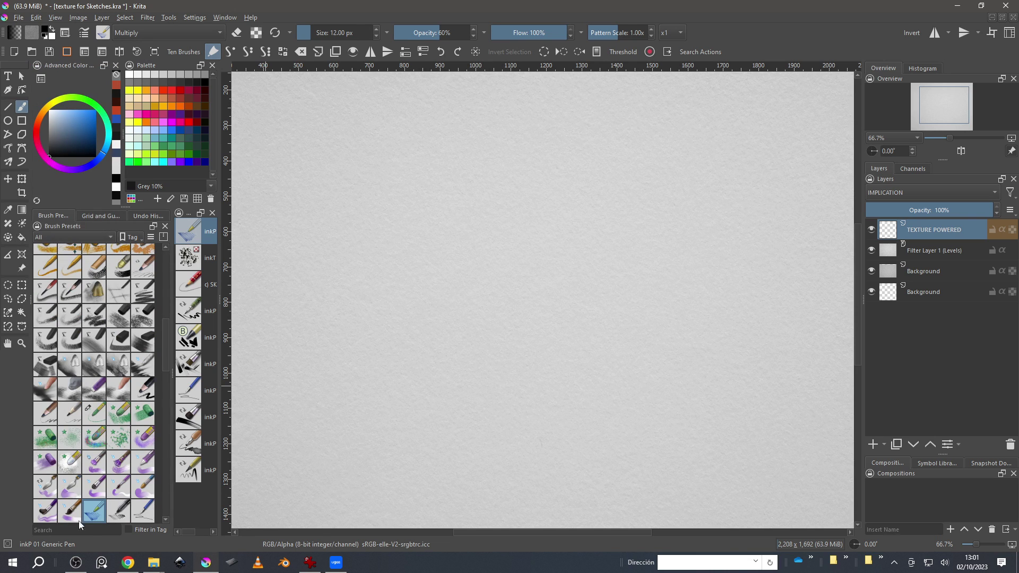
left_click(90, 529)
type("ink")
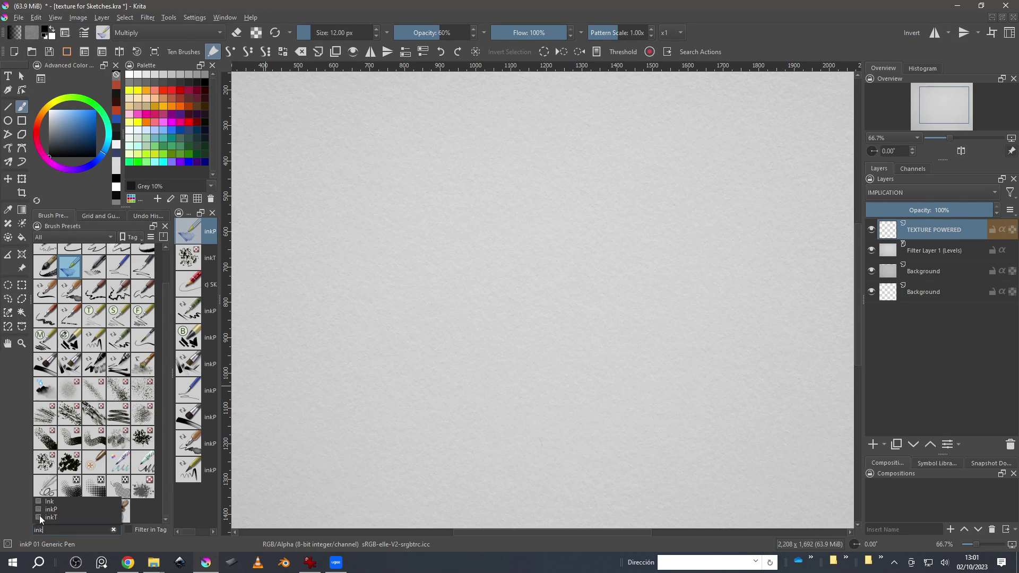
left_click(113, 530)
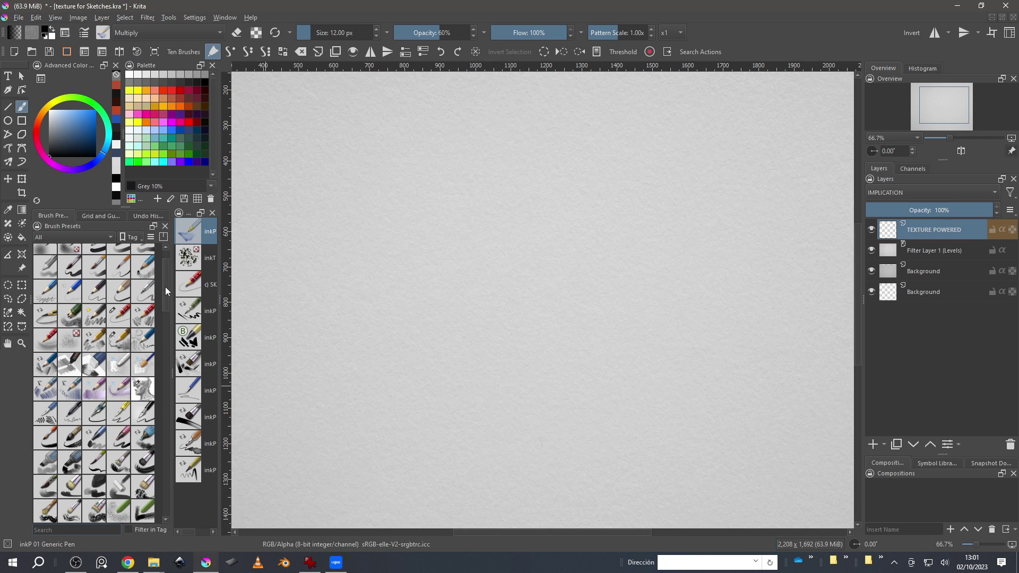
left_click_drag(165, 287, 161, 403)
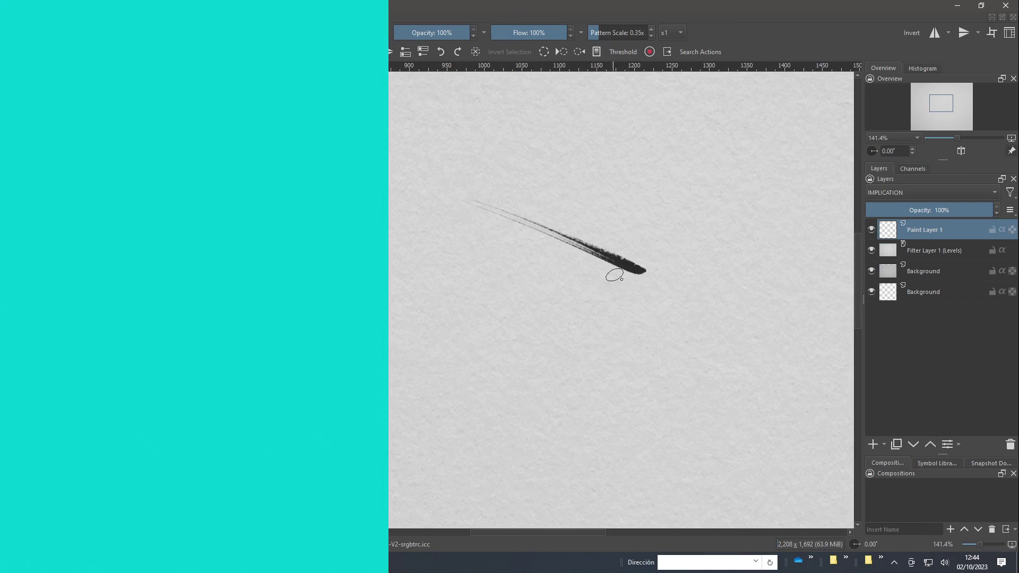
Step: Paint three more short parallel diagonal strokes below the first one on Paint Layer 1 with inkP 18 Fudepen
left_click_drag(502, 236, 628, 287)
left_click_drag(461, 247, 605, 303)
left_click_drag(483, 275, 582, 319)
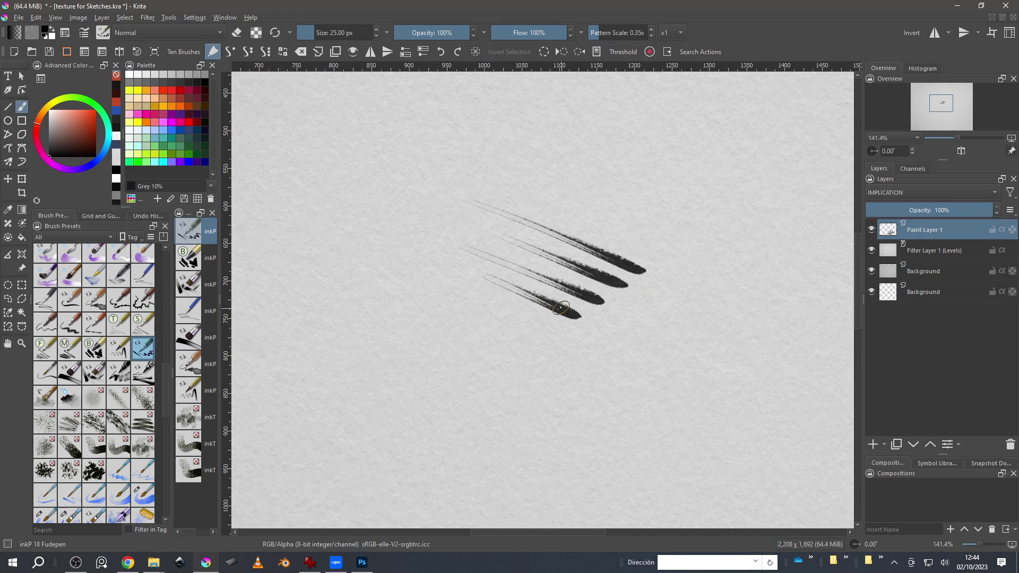
left_click(194, 18)
key("Escape")
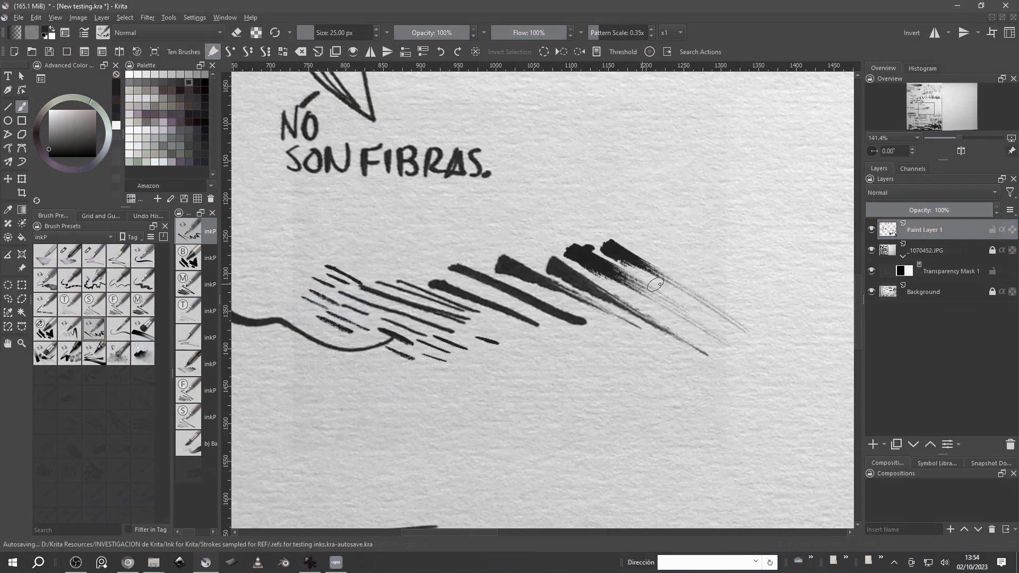
Step: Paint three tapering dry-ink diagonal strokes around the stroke samples in New testing.kra with inkP 18 Fudepen
left_click_drag(637, 245, 794, 334)
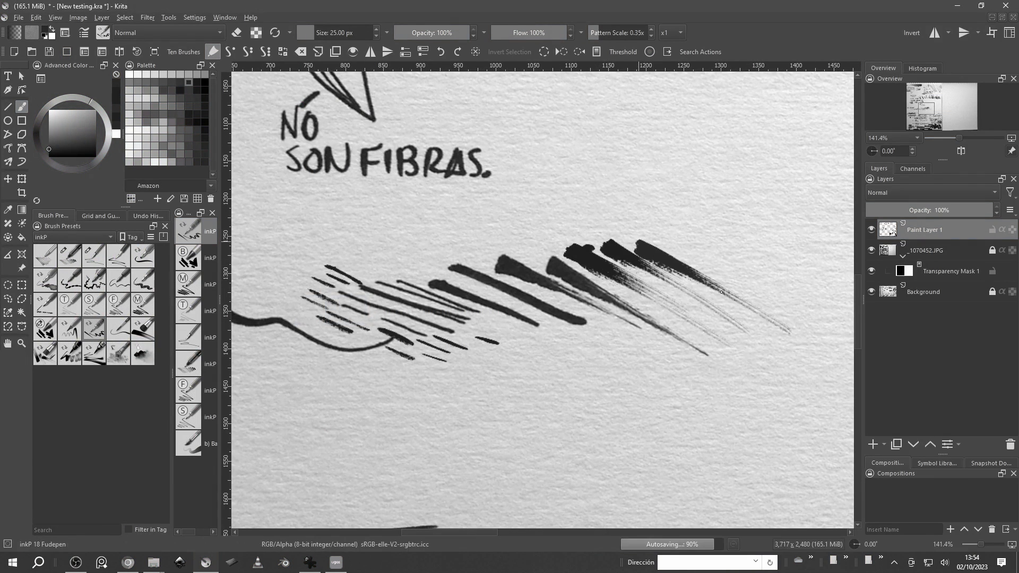
left_click_drag(468, 214, 551, 263)
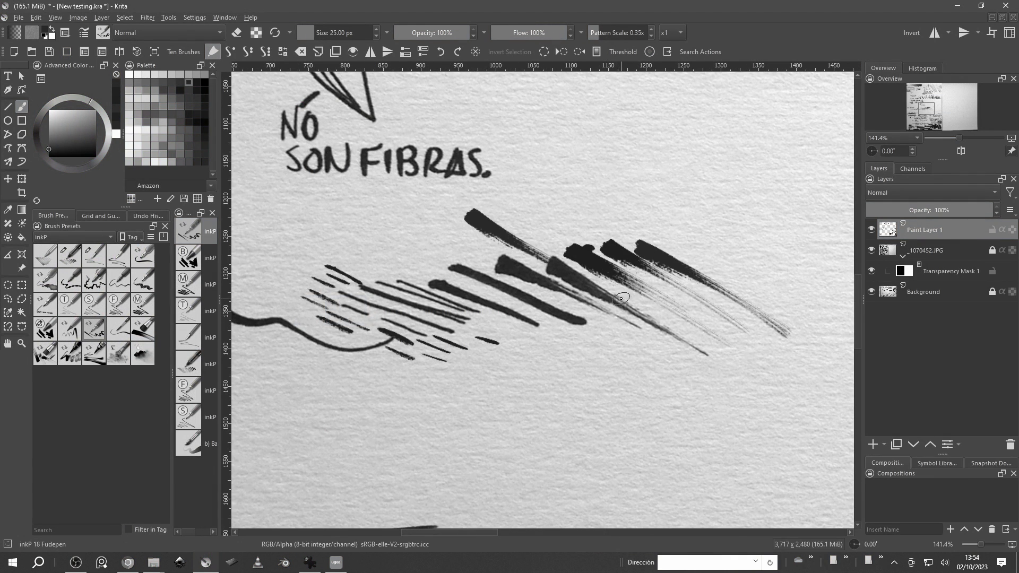
mouse_move(585, 313)
left_mouse_down()
mouse_move(636, 343)
mouse_move(729, 391)
left_mouse_up()
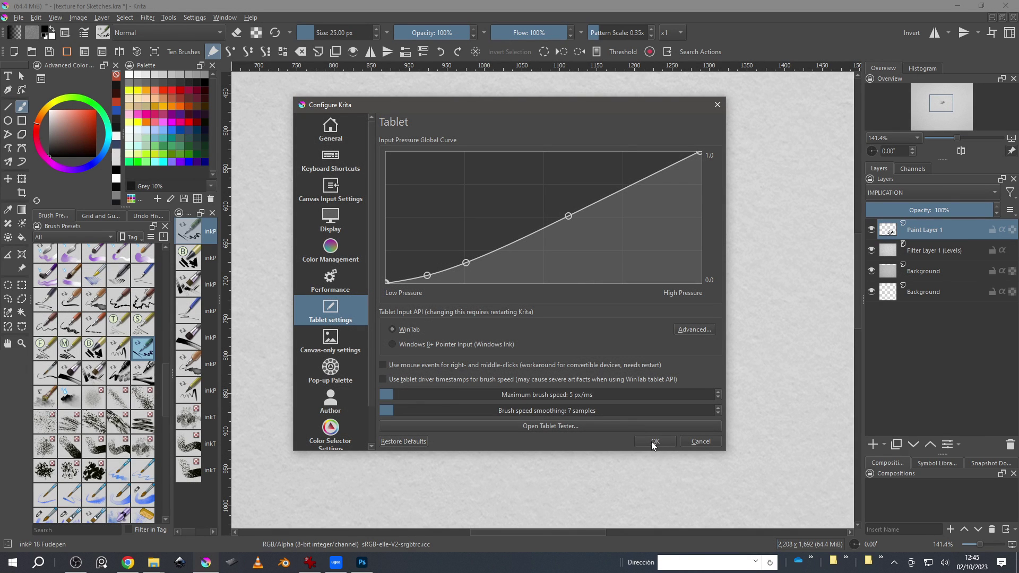
Step: Raise the tablet's maximum brush speed to about 41 px/ms and test it with six parallel diagonal Fudepen strokes
left_click_drag(414, 395, 568, 395)
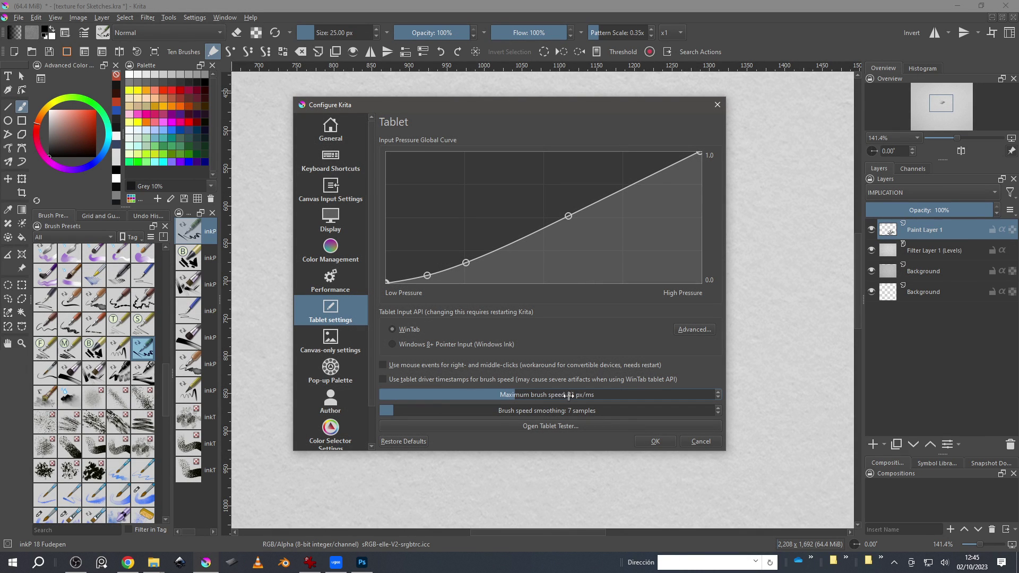
left_click(655, 442)
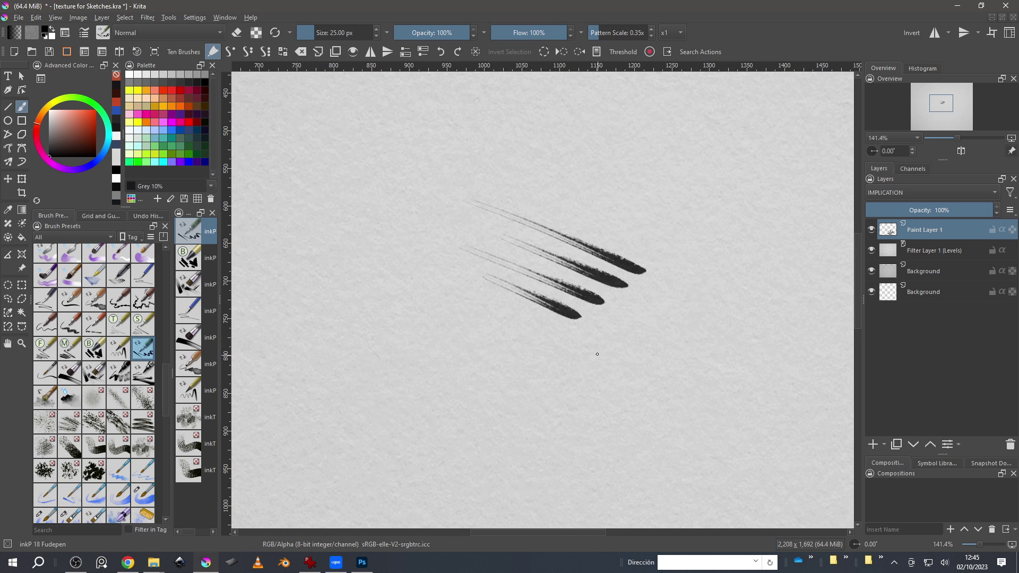
left_click_drag(596, 353, 335, 253)
left_click_drag(576, 369, 342, 277)
left_click_drag(553, 380, 359, 303)
left_click_drag(522, 387, 372, 320)
left_click_drag(502, 401, 384, 342)
left_click_drag(471, 405, 371, 350)
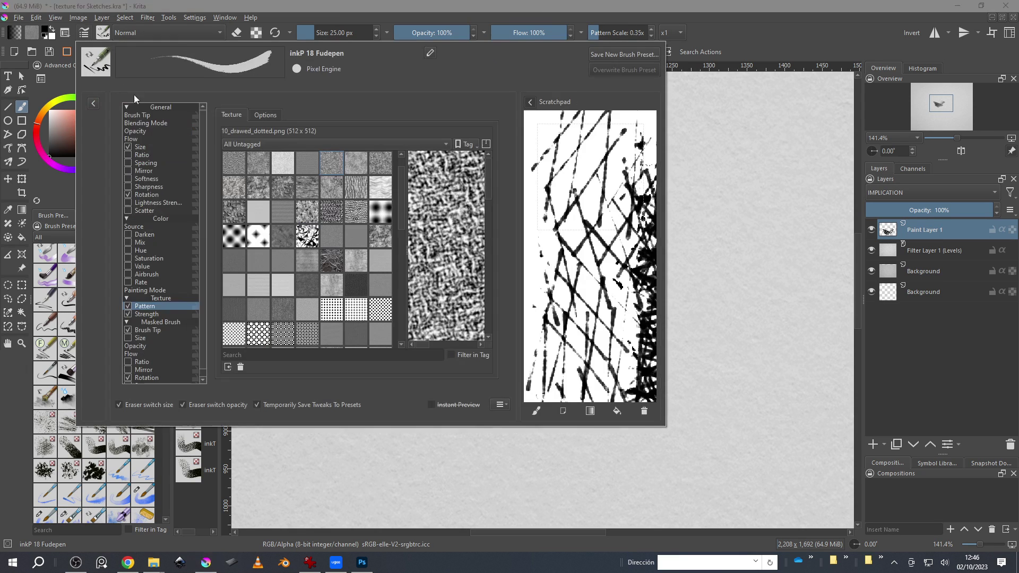
Step: Examine the size pressure curve and the texture strength speed curve of the inkP 18 Fudepen preset
left_click(84, 33)
left_click(144, 147)
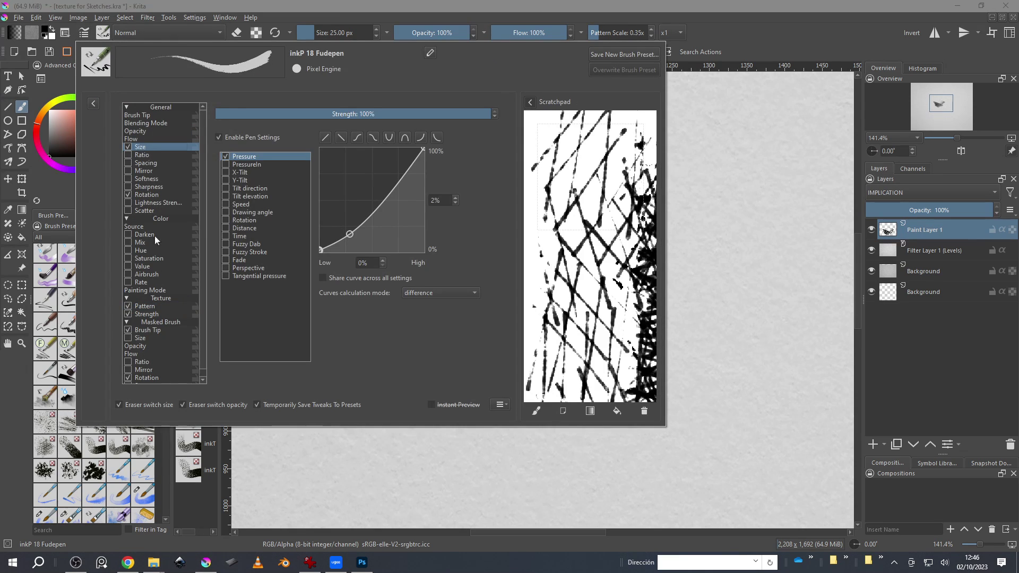
left_click(147, 315)
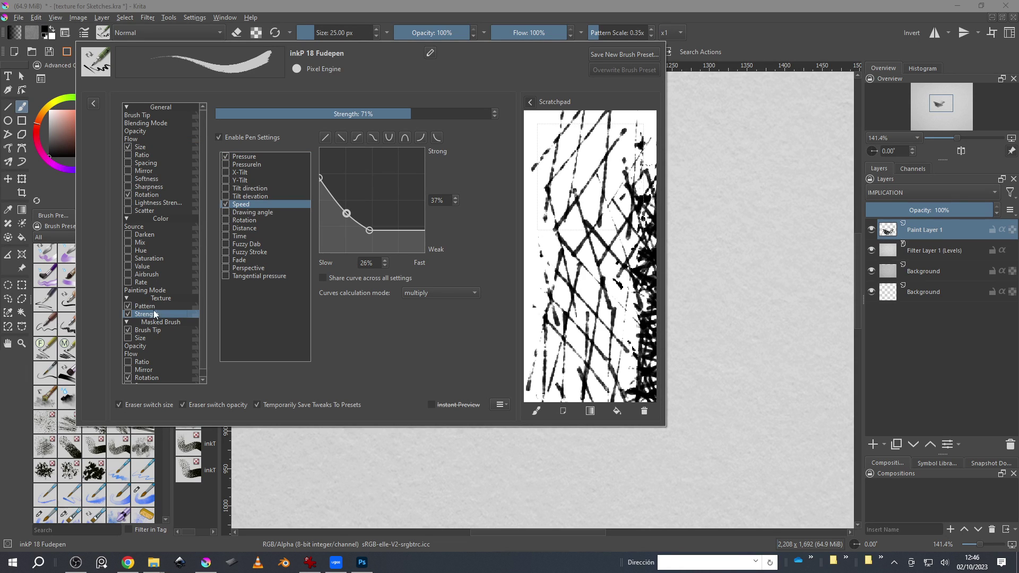
left_click(194, 17)
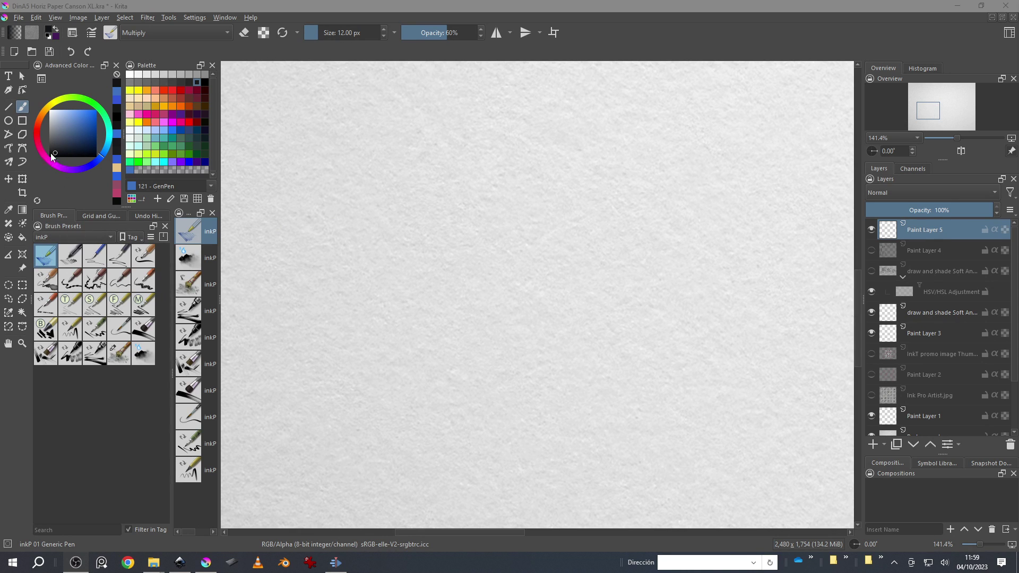
Step: Choose a medium blue brush colour and add it to the palette as a new swatch
left_click_drag(53, 156, 86, 121)
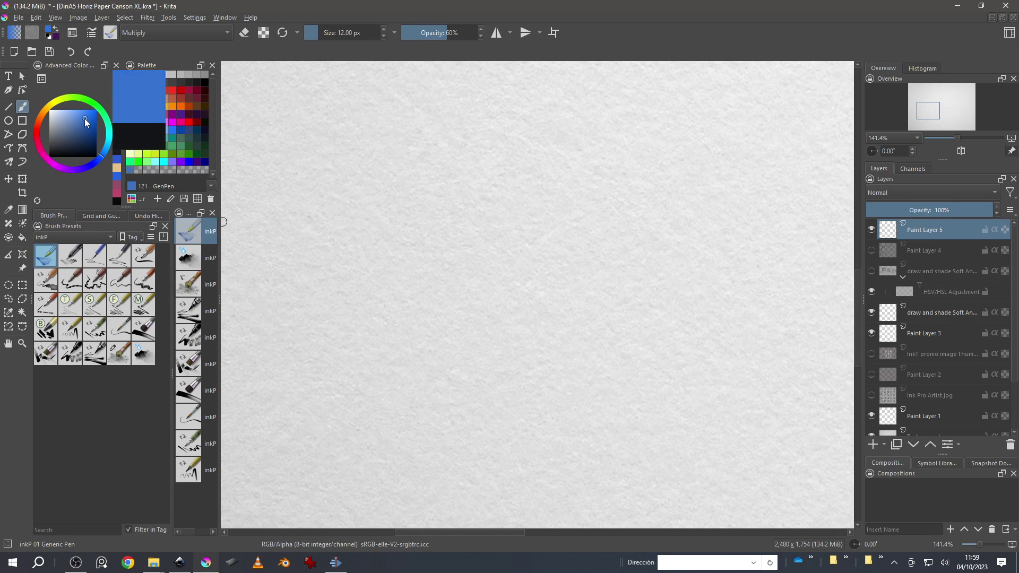
left_click(132, 185)
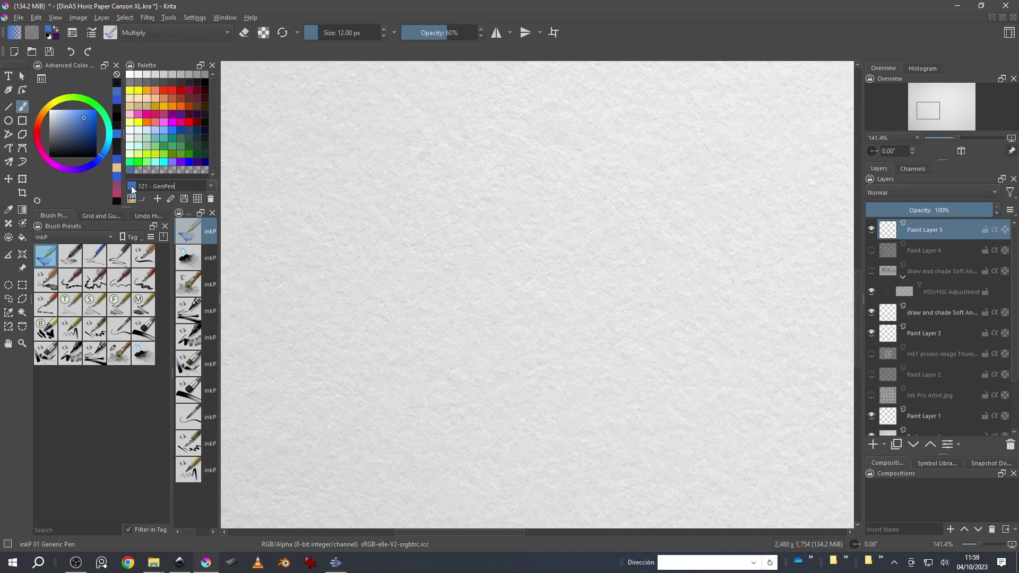
left_click(82, 118)
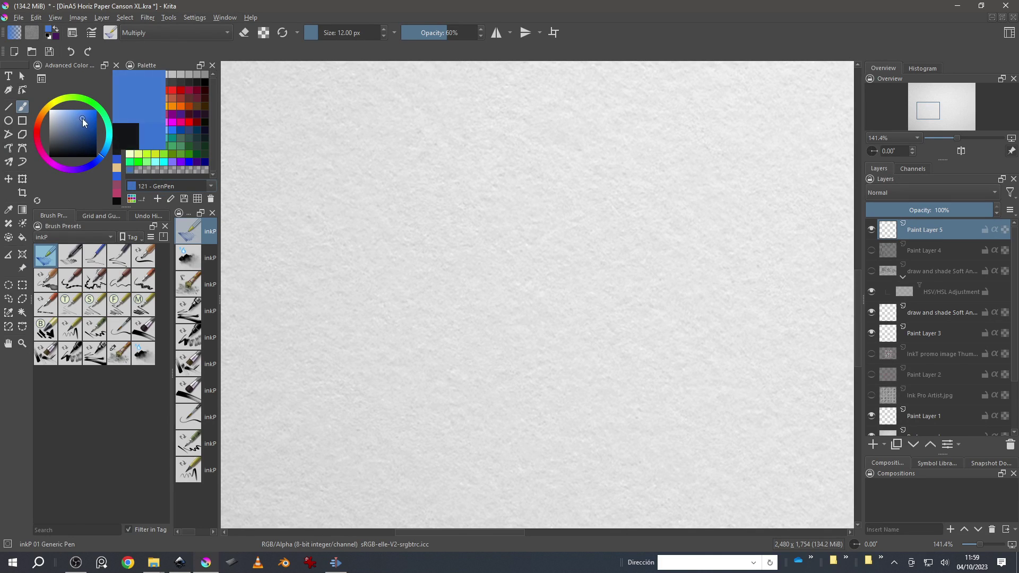
left_click(158, 198)
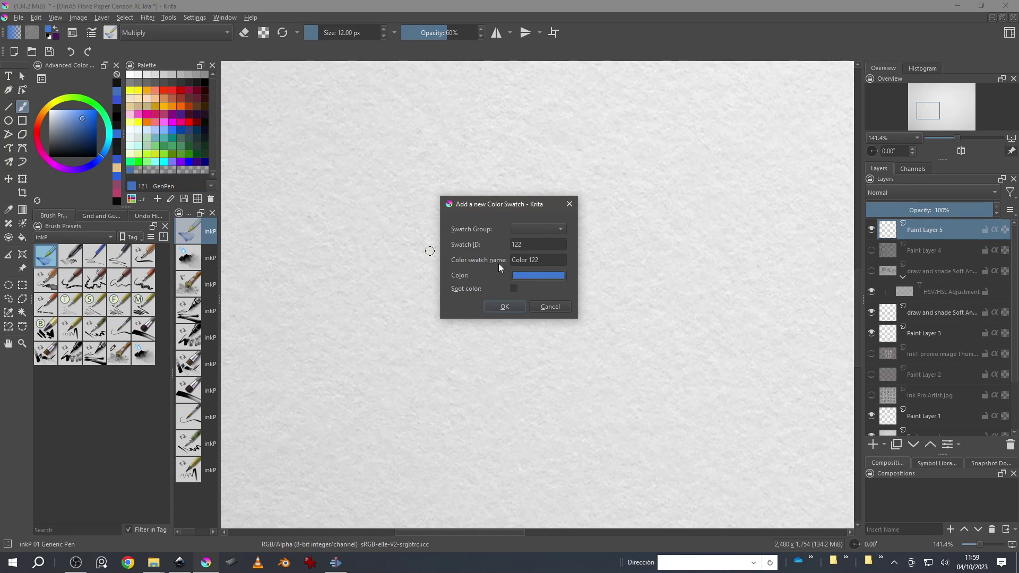
left_click(504, 306)
Step: Scribble a long blue zigzag ending in a dense crosshatched patch on Paint Layer 5 with inkP 01 Generic Pen
mouse_move(287, 109)
left_mouse_down()
mouse_move(366, 157)
mouse_move(528, 158)
left_mouse_up()
mouse_move(508, 125)
left_mouse_down()
mouse_move(666, 141)
mouse_move(618, 150)
mouse_move(658, 162)
mouse_move(647, 131)
mouse_move(646, 162)
left_mouse_up()
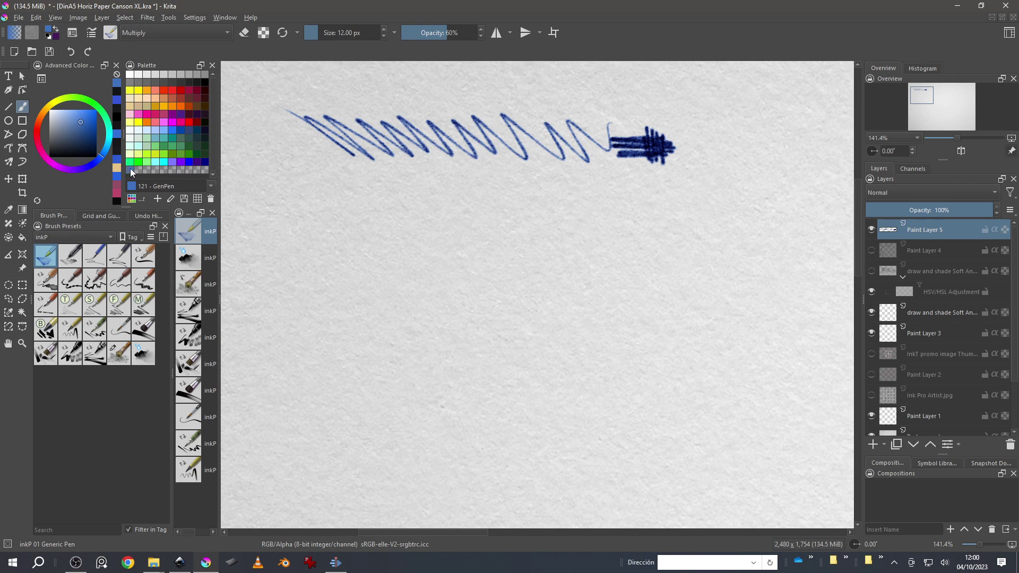
Step: Scribble a near-black zigzag below the blue one and select the inkP 02 Worn Out GPen preset
left_click(54, 148)
left_click_drag(55, 148, 56, 152)
mouse_move(310, 159)
left_mouse_down()
mouse_move(389, 194)
mouse_move(614, 187)
left_mouse_up()
left_click(70, 256)
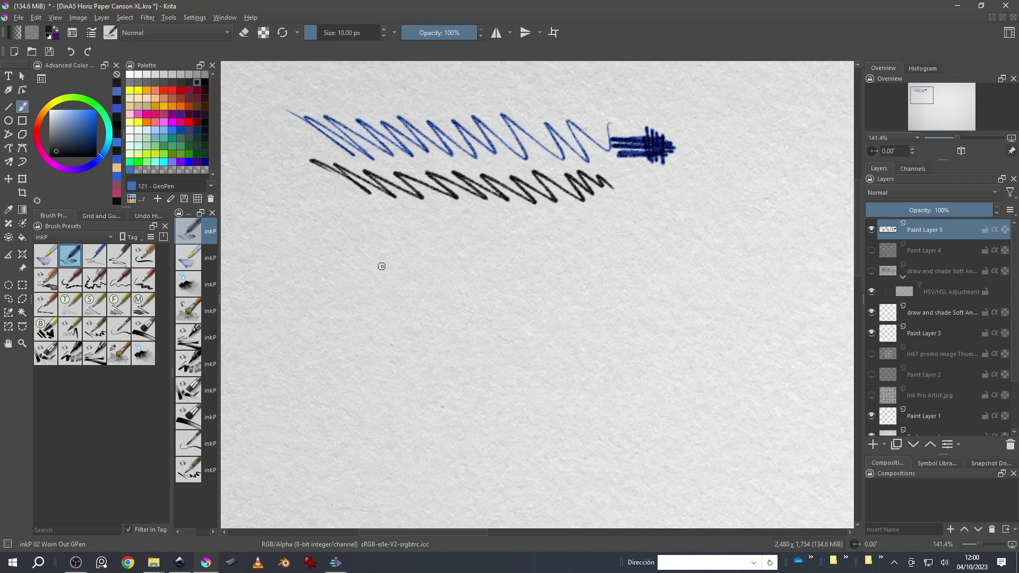
Step: Draw a light zigzag and a small shaded box sketch with a curved handle below the earlier zigzags using inkP 02 Worn Out GPen
mouse_move(286, 223)
left_mouse_down()
mouse_move(369, 268)
mouse_move(360, 239)
mouse_move(377, 236)
mouse_move(451, 240)
mouse_move(518, 260)
left_mouse_up()
mouse_move(566, 230)
left_mouse_down()
mouse_move(555, 278)
mouse_move(599, 229)
mouse_move(605, 268)
mouse_move(556, 234)
mouse_move(605, 232)
mouse_move(599, 272)
mouse_move(597, 231)
mouse_move(610, 265)
left_mouse_up()
left_click(566, 245)
mouse_move(586, 221)
left_mouse_down()
mouse_move(566, 228)
mouse_move(610, 215)
left_mouse_up()
left_click_drag(553, 244, 554, 264)
left_click_drag(585, 230, 593, 264)
left_click_drag(583, 252, 596, 274)
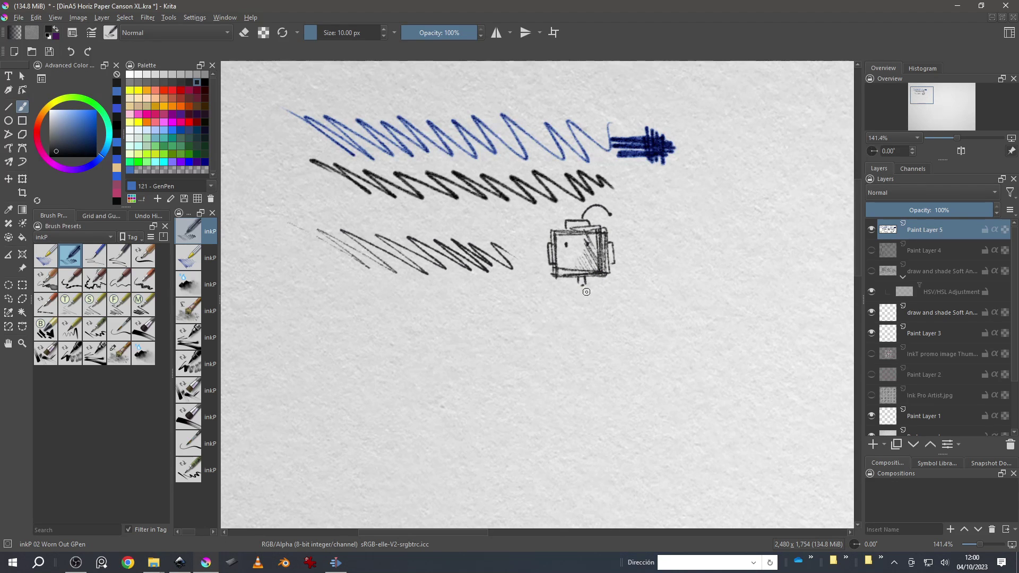
Step: With inkP 03 Dip Pen Small, draw a zigzag trailing into loose waves and a long straight line beneath it
left_click(97, 258)
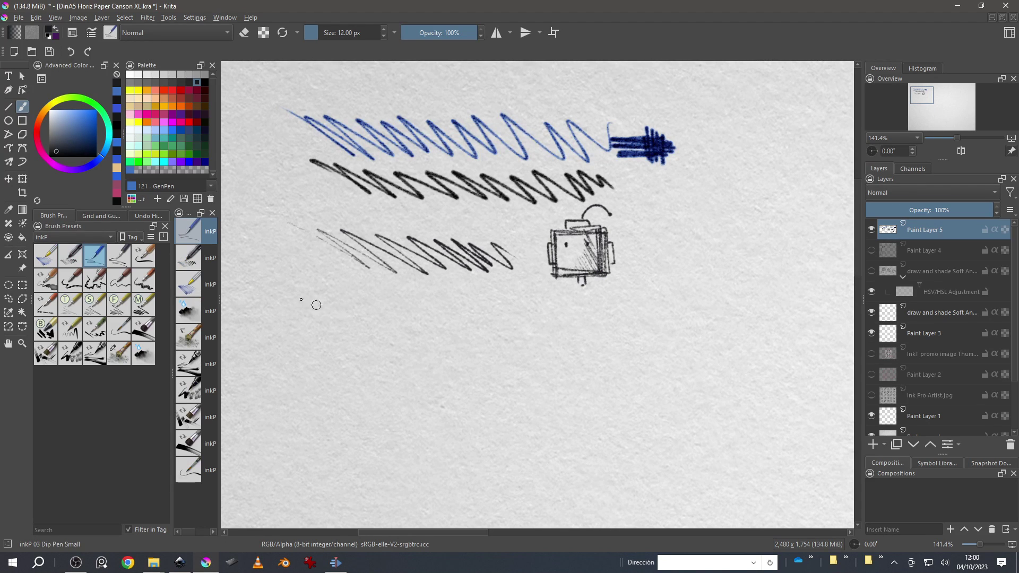
left_click(110, 259)
left_click(97, 258)
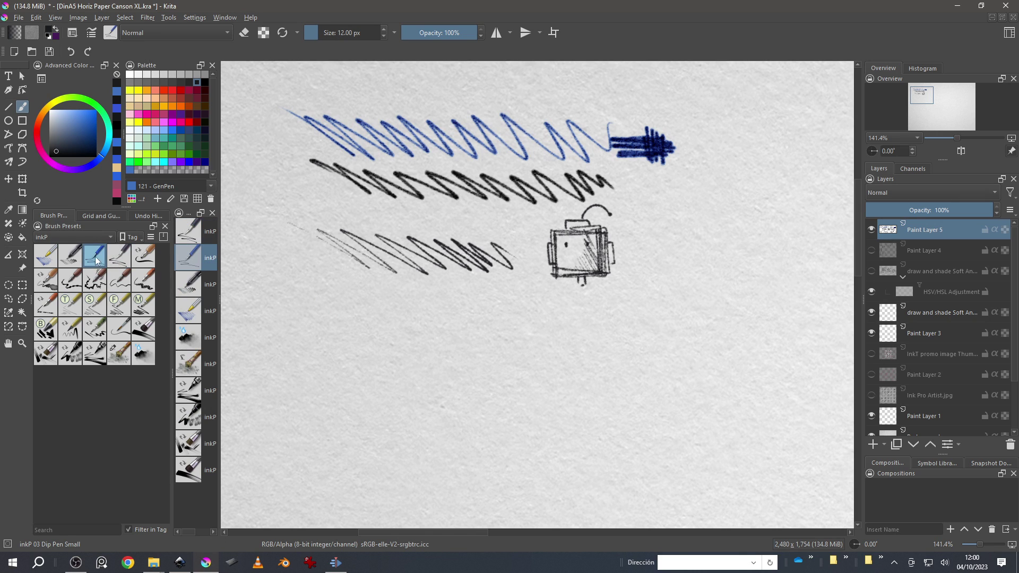
left_click(113, 261)
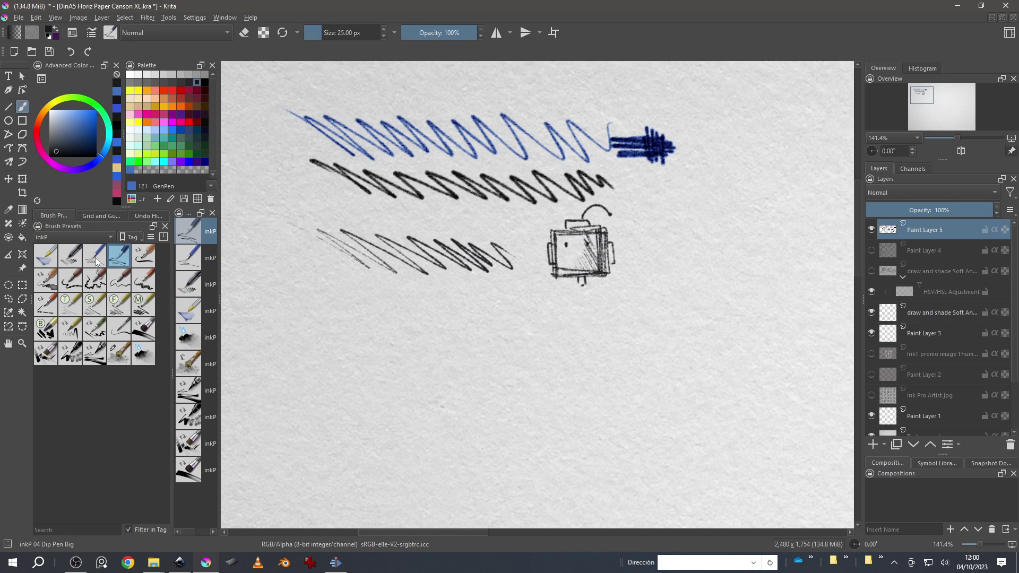
left_click(98, 260)
mouse_move(303, 301)
left_mouse_down()
mouse_move(383, 336)
mouse_move(502, 339)
left_mouse_up()
mouse_move(453, 308)
left_mouse_down()
mouse_move(552, 336)
mouse_move(758, 318)
left_mouse_up()
left_click_drag(319, 345, 712, 359)
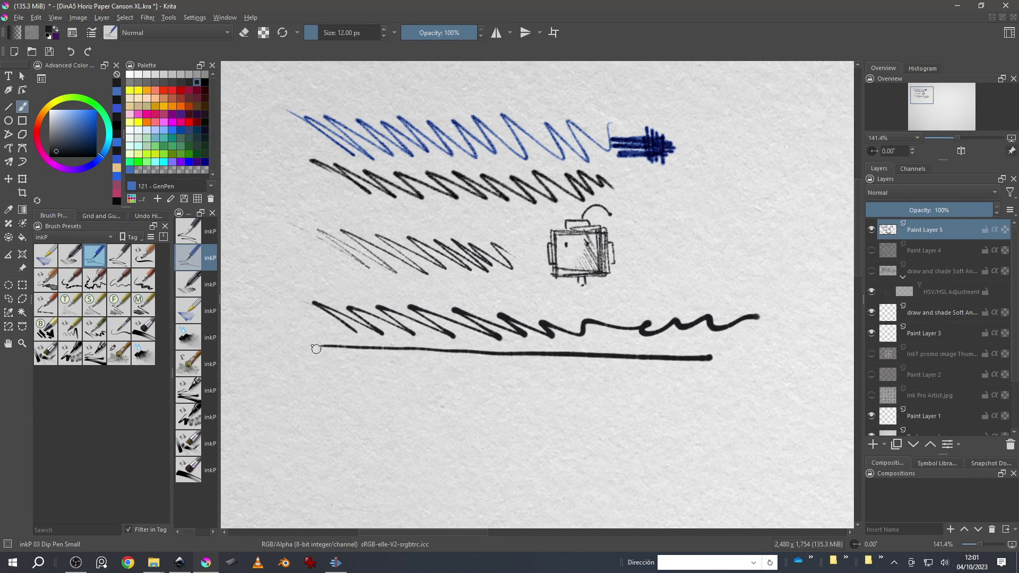
Step: Scribble a thick black zigzag below the straight line with inkP 04 Dip Pen Big
left_click(126, 258)
key("1")
mouse_move(280, 261)
left_mouse_down()
mouse_move(336, 289)
mouse_move(390, 255)
mouse_move(428, 286)
mouse_move(616, 294)
left_mouse_up()
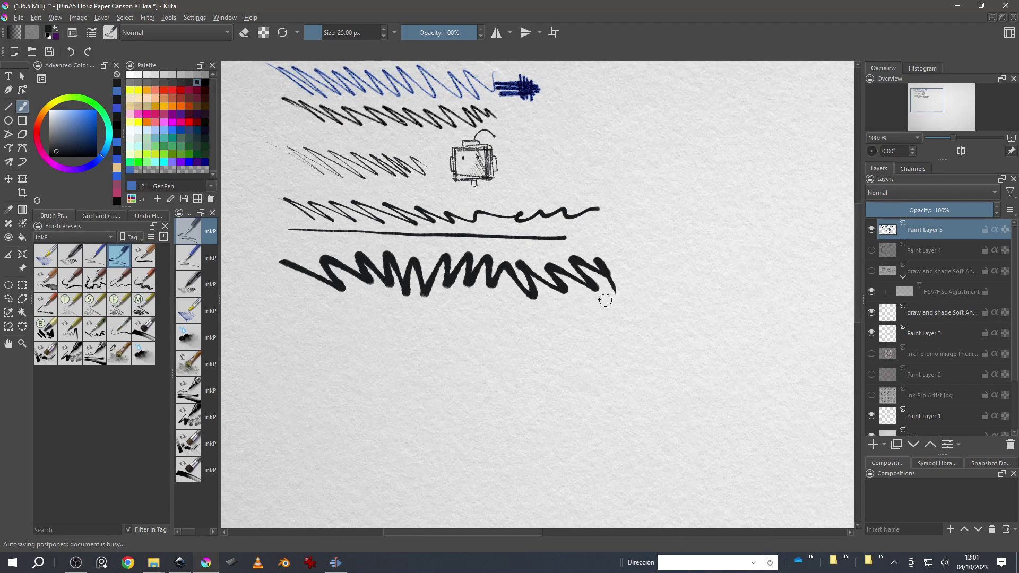
Step: With inkP 05 Dip Pen Flat, paint a wavy thin-to-thick stroke and thin curved lines ending in angular black shapes beside it
left_click(144, 256)
mouse_move(296, 333)
left_mouse_down()
mouse_move(320, 321)
mouse_move(350, 339)
mouse_move(394, 328)
mouse_move(420, 339)
mouse_move(510, 334)
mouse_move(529, 345)
mouse_move(595, 339)
left_mouse_up()
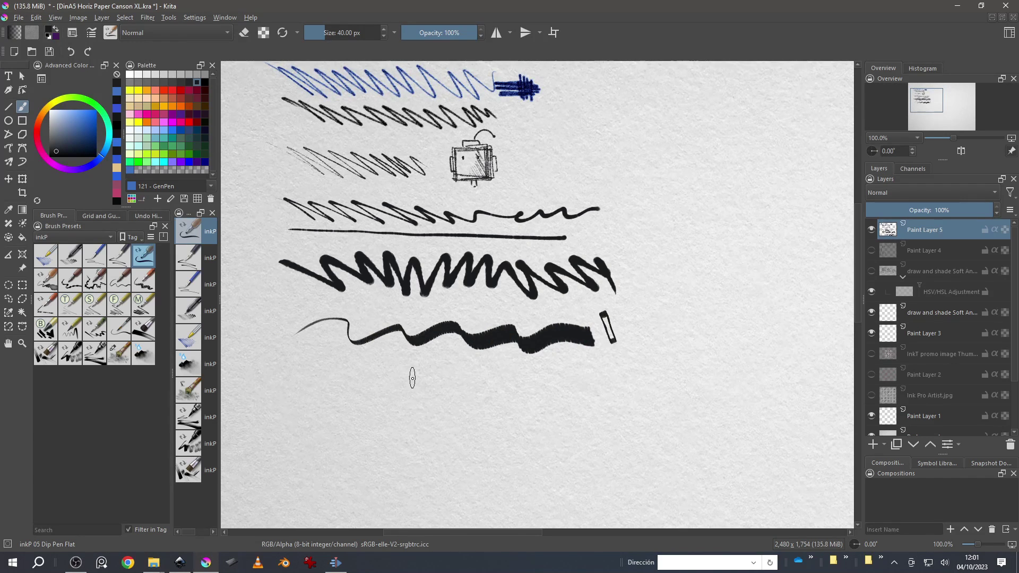
left_click_drag(412, 377, 430, 276)
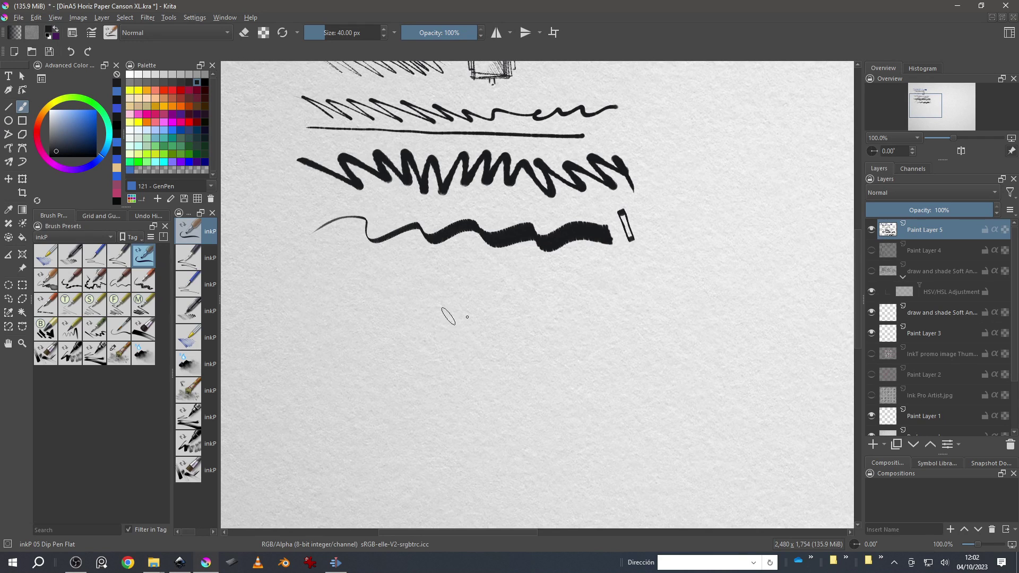
left_click_drag(720, 160, 678, 237)
left_click_drag(684, 284, 706, 279)
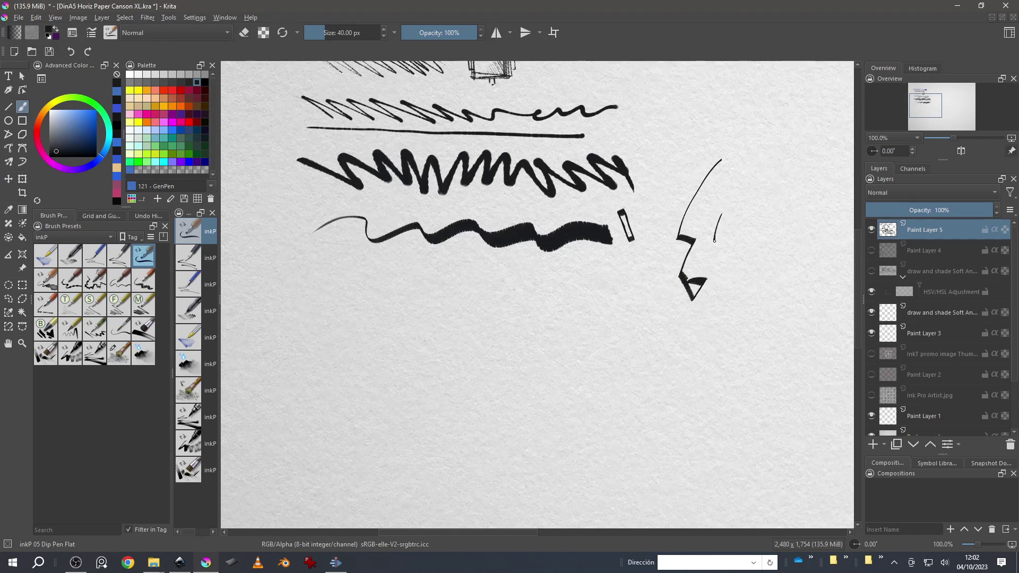
left_click_drag(743, 239, 731, 263)
Step: Paint a wavy stroke ending in a grey patch with inkP 06 Dip Pen Diluted and a beaded line with inkP 07 Blobs
left_click(46, 279)
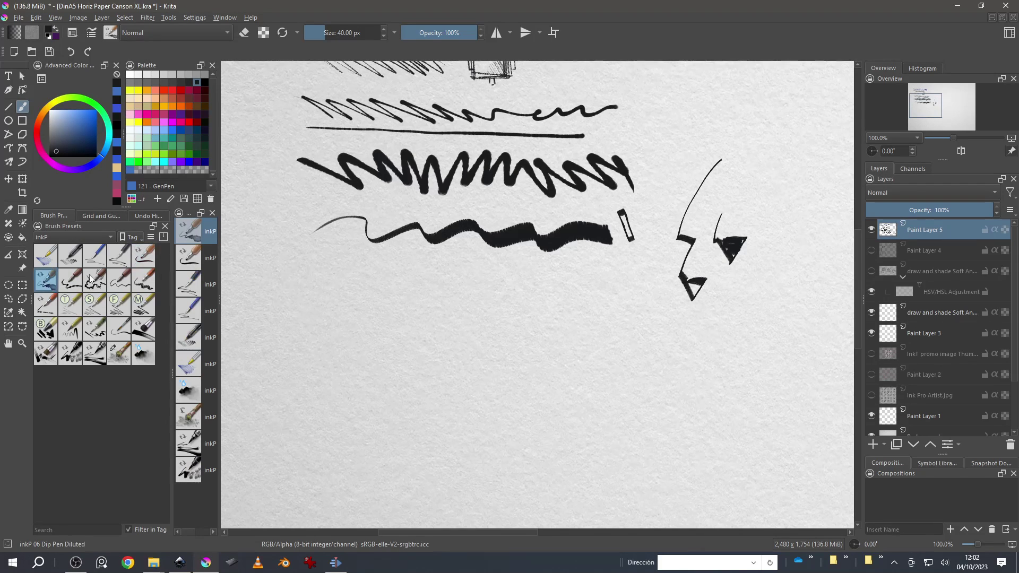
mouse_move(353, 258)
left_mouse_down()
mouse_move(407, 269)
mouse_move(467, 283)
mouse_move(614, 272)
mouse_move(570, 287)
mouse_move(590, 287)
left_mouse_up()
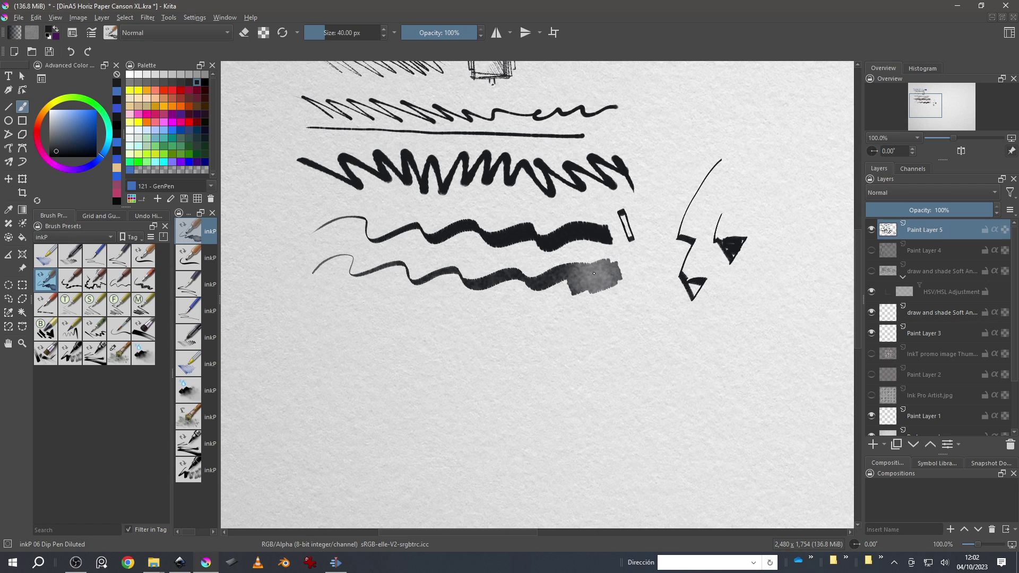
left_click(70, 286)
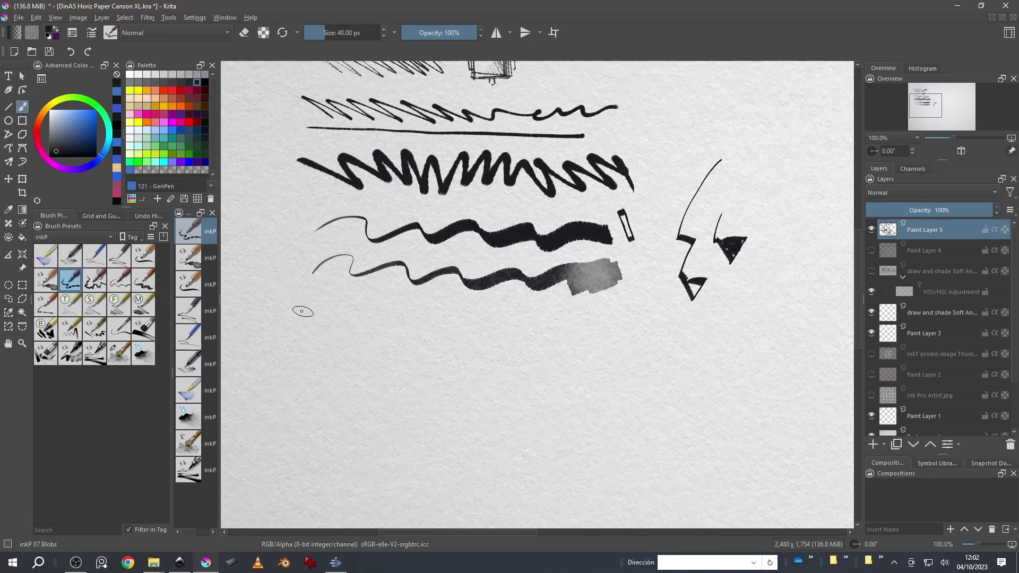
left_click_drag(311, 317, 321, 317)
left_click_drag(394, 321, 632, 324)
Step: Draw a wobbly line and two jagged closed outlines with inkP 08 Tremble, plus a straight line with inkP 09 Tremble Soft
key("period")
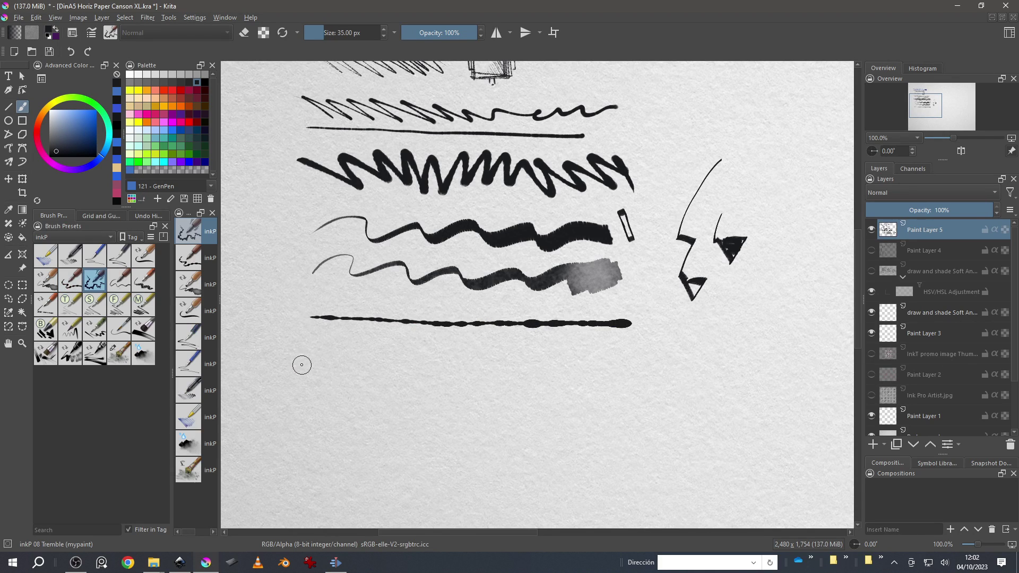
mouse_move(302, 363)
left_mouse_down()
mouse_move(340, 350)
mouse_move(601, 362)
left_mouse_up()
mouse_move(724, 344)
left_mouse_down()
mouse_move(647, 366)
mouse_move(670, 398)
left_mouse_up()
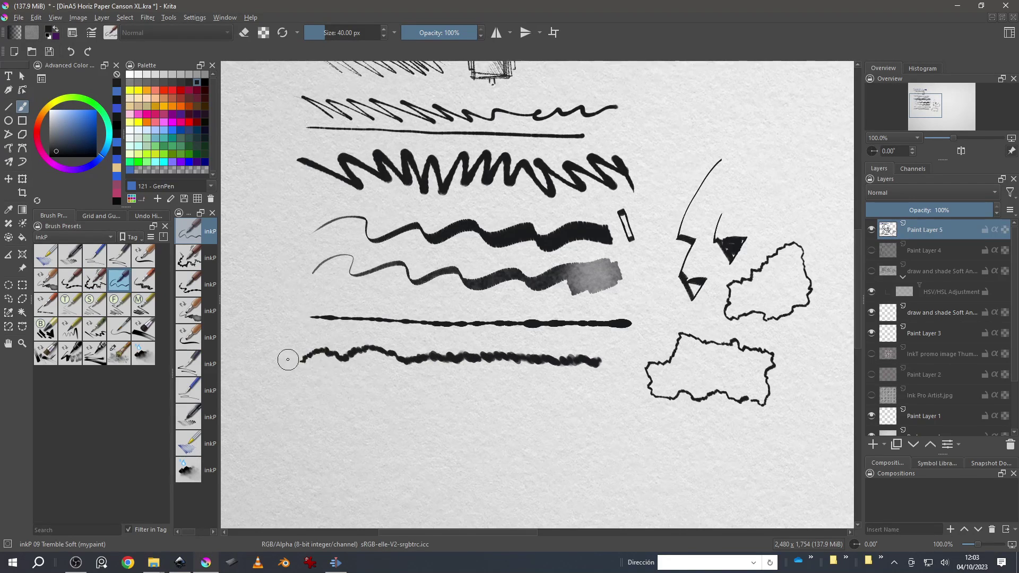
left_click_drag(289, 351, 280, 364)
left_click_drag(446, 395, 608, 398)
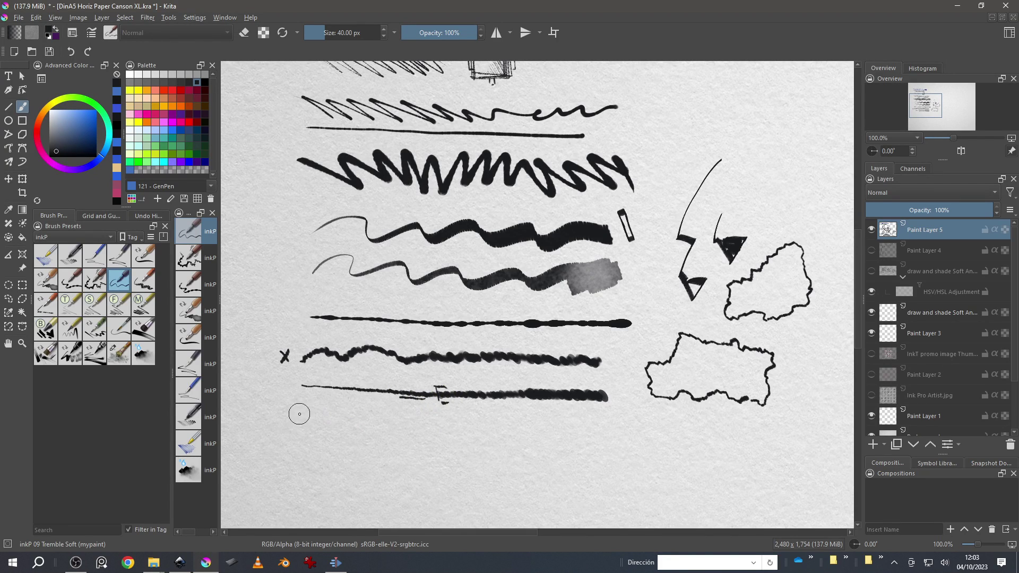
Step: Draw a rough-edged horizontal line and a small X below the tremble strokes with inkP 10 Burnt
left_click(143, 280)
left_click_drag(389, 415, 394, 182)
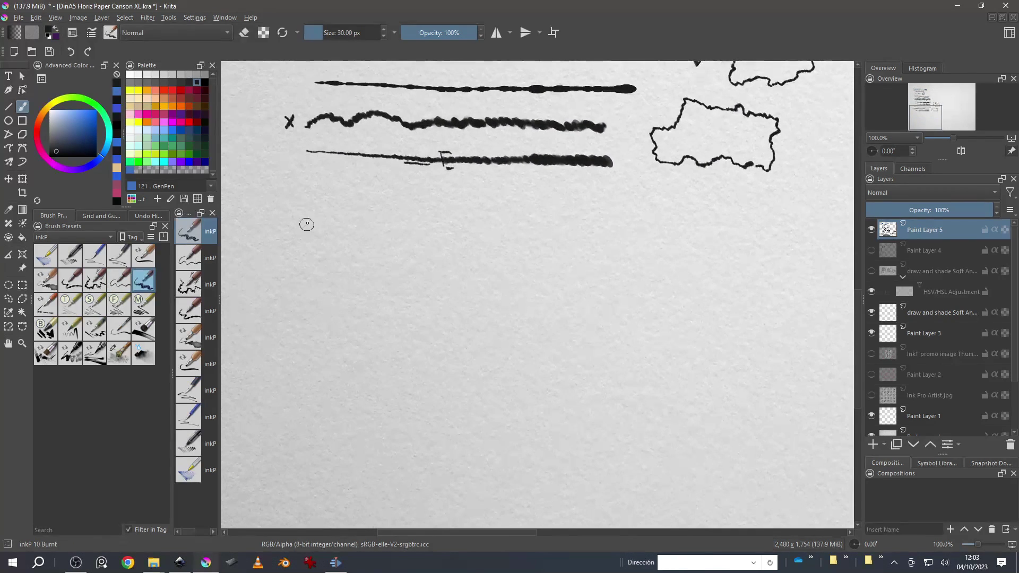
left_click_drag(314, 210, 645, 212)
left_click_drag(351, 218, 364, 233)
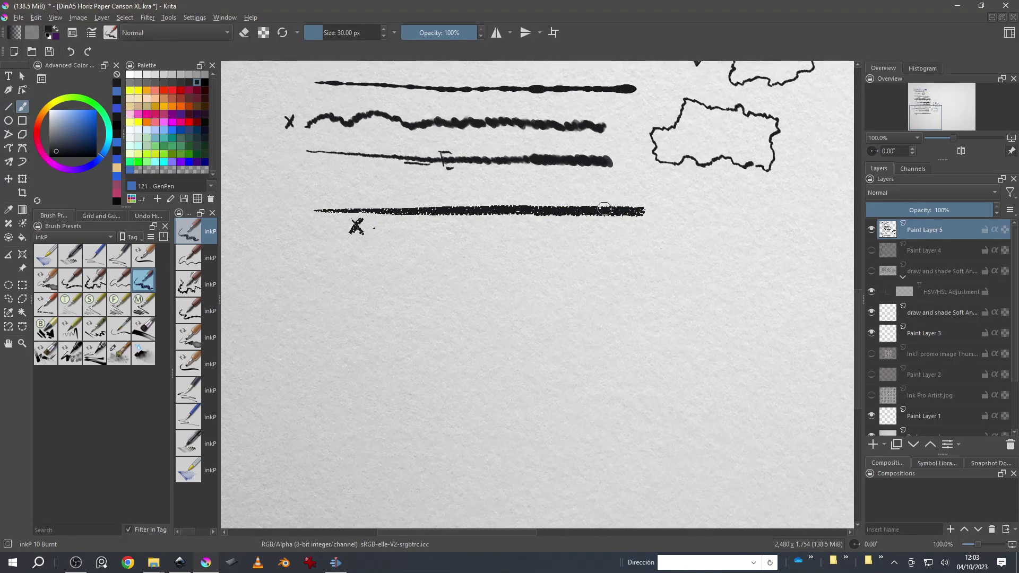
Step: Draw two long horizontal broken lines, the lower one densely striped, with inkP 11 Gaps
left_click(46, 304)
left_click_drag(289, 269, 788, 258)
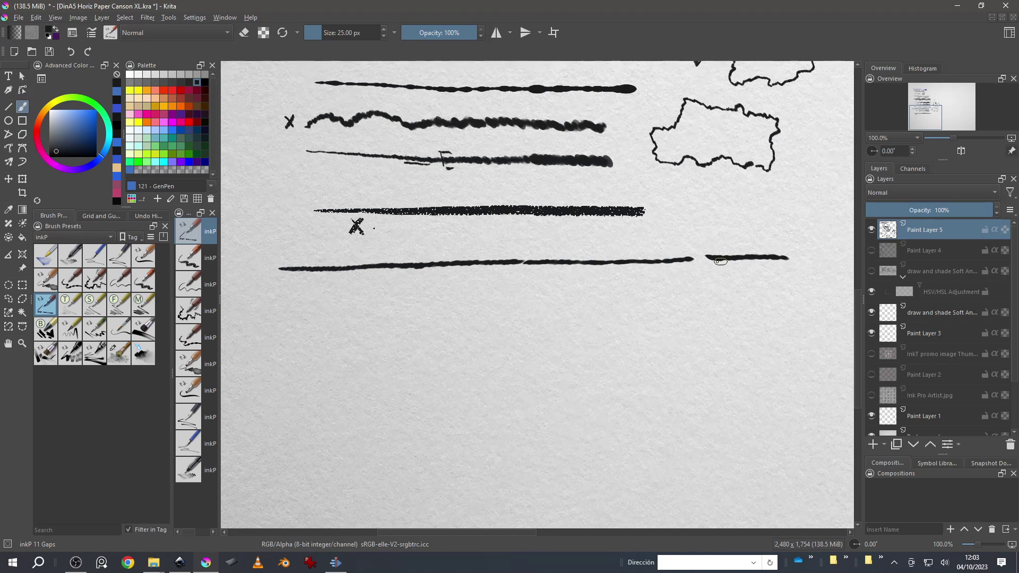
left_click_drag(281, 286, 736, 280)
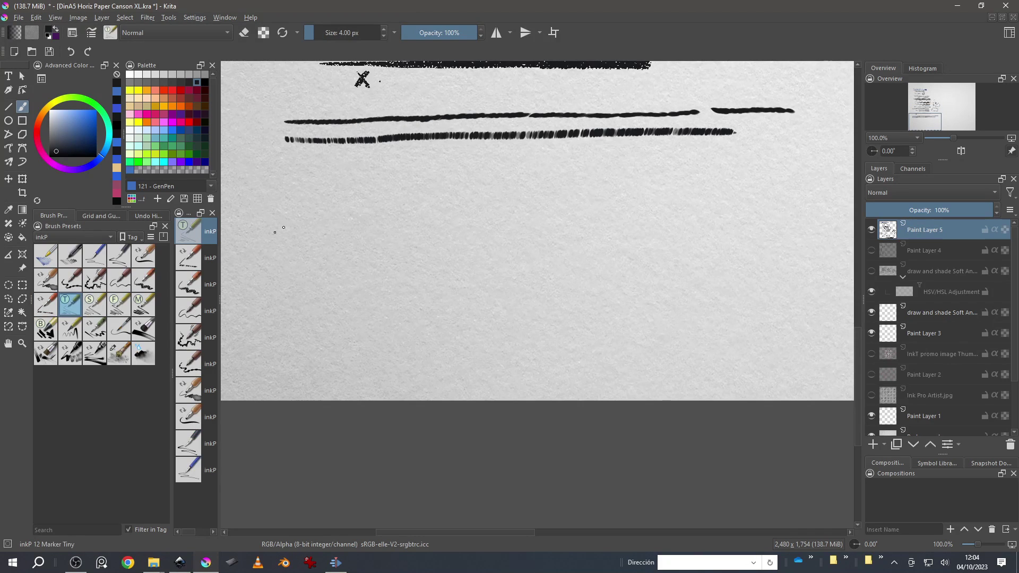
Step: Draw parallel diagonal strokes with marker presets from Tiny up to M, and paint a dense black patch with inkP 16 Marker Bold
left_click(95, 304)
mouse_move(311, 192)
left_mouse_down()
mouse_move(347, 253)
mouse_move(375, 260)
left_mouse_up()
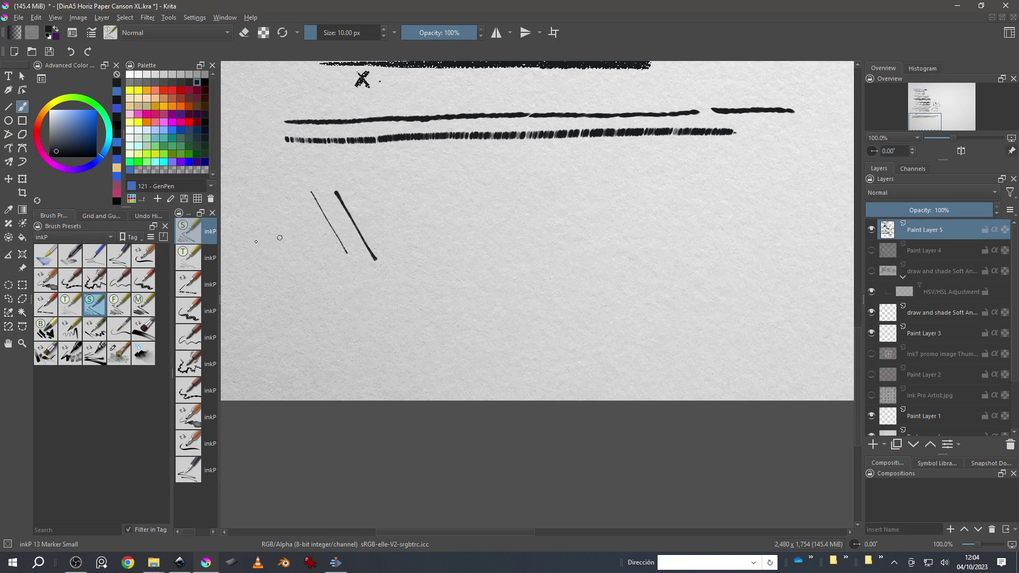
left_click(119, 304)
left_click_drag(366, 191, 394, 239)
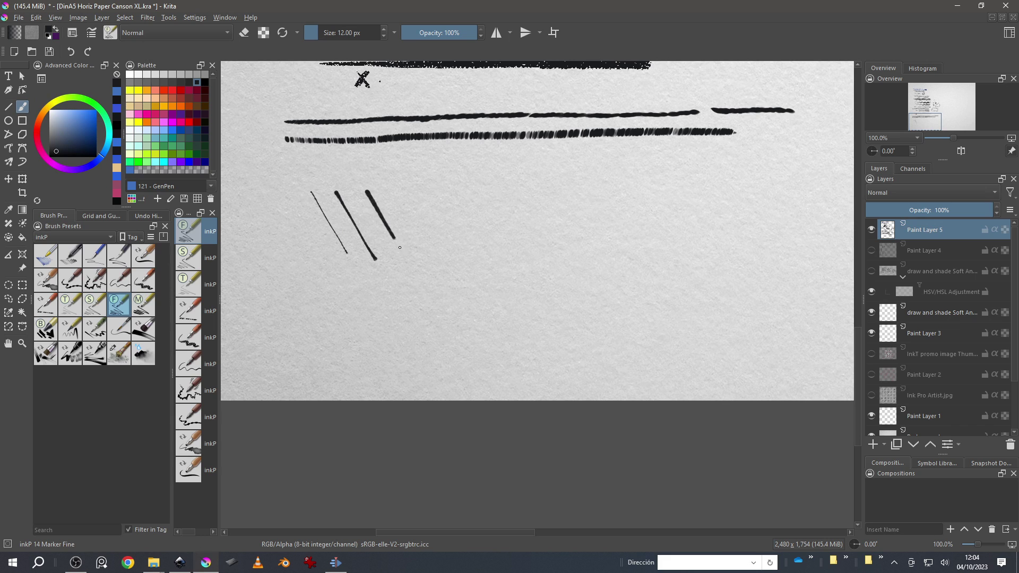
left_click(142, 310)
left_click_drag(402, 190, 435, 249)
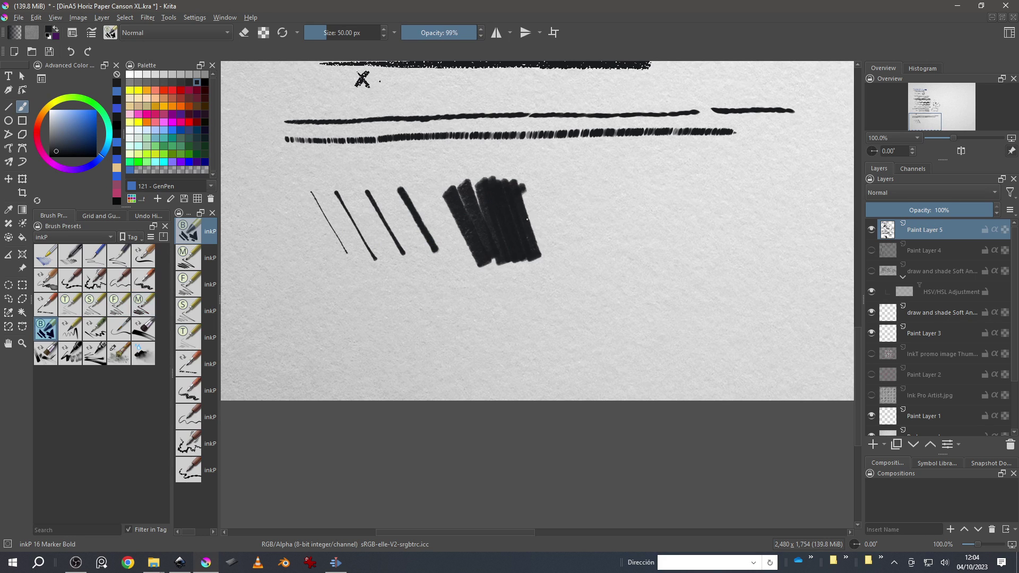
mouse_move(532, 242)
left_mouse_down()
mouse_move(523, 197)
mouse_move(563, 210)
mouse_move(575, 199)
mouse_move(531, 167)
mouse_move(570, 220)
mouse_move(579, 260)
mouse_move(597, 193)
mouse_move(568, 270)
left_mouse_up()
Step: With inkP 17 Brushpen MicB, draw a wavy line growing from thin to thick in the blank upper paper area and circle parts of it
left_click(70, 329)
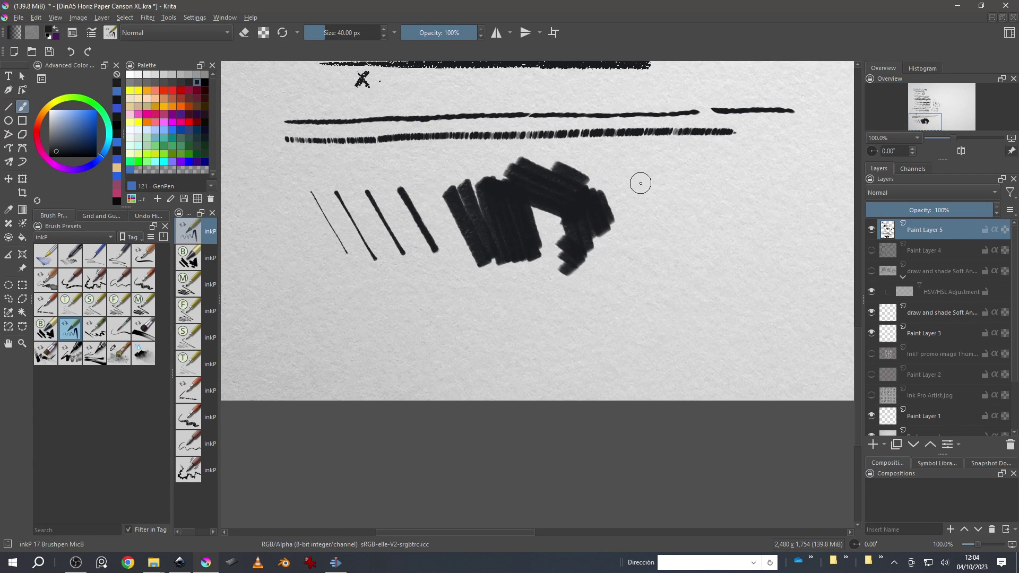
left_click_drag(626, 201, 464, 218)
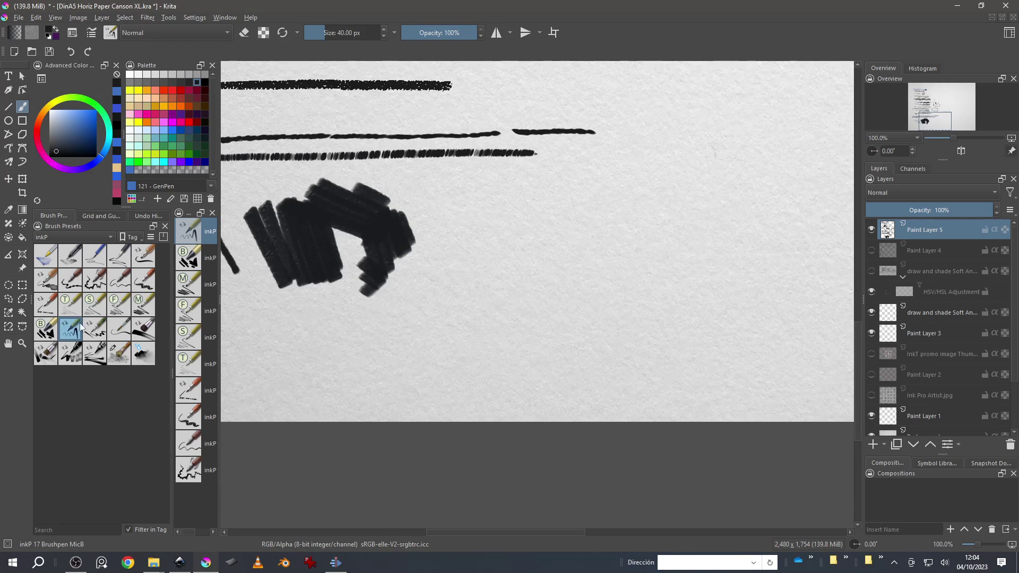
mouse_move(438, 202)
left_mouse_down()
mouse_move(563, 290)
mouse_move(616, 304)
left_mouse_up()
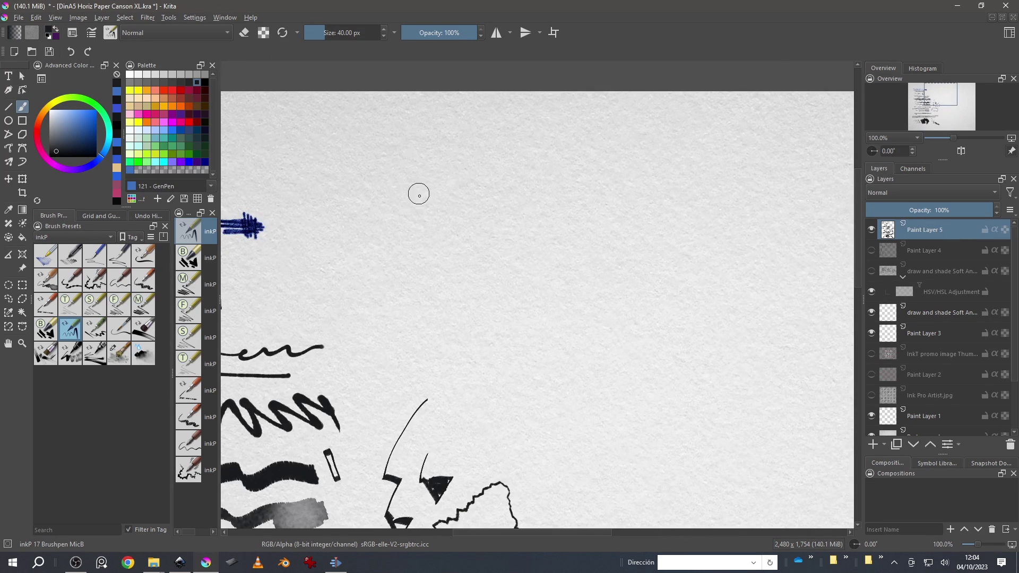
left_click_drag(419, 211, 428, 196)
mouse_move(521, 204)
left_mouse_down()
mouse_move(730, 215)
mouse_move(822, 191)
left_mouse_up()
left_click_drag(594, 184, 573, 206)
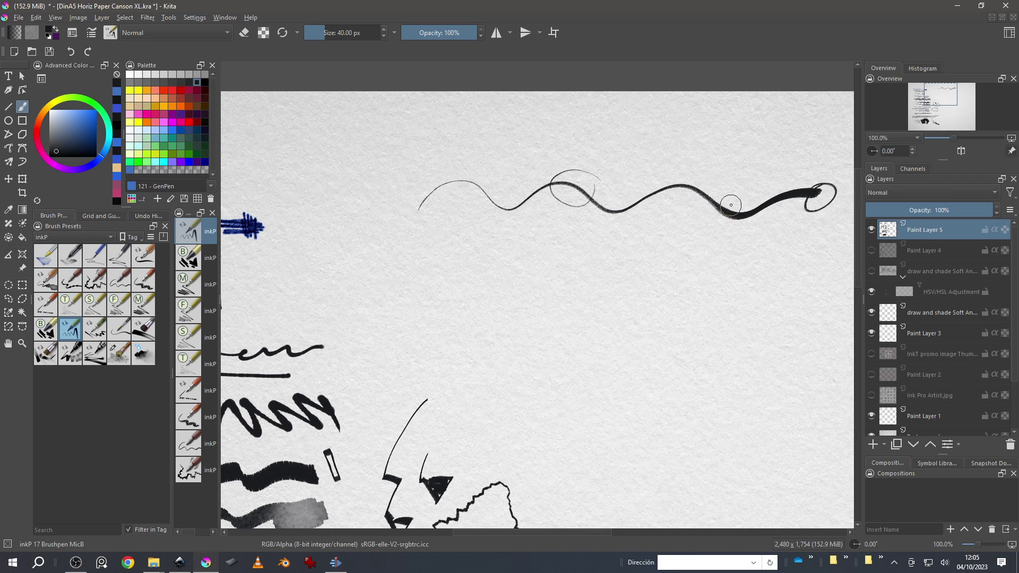
Step: Paint a heavier wavy stroke below the circled line and three broad strokes fading into dry bristles above it
left_click_drag(417, 250, 790, 241)
left_click_drag(435, 141, 626, 154)
left_click_drag(474, 126, 687, 149)
left_click_drag(583, 146, 791, 191)
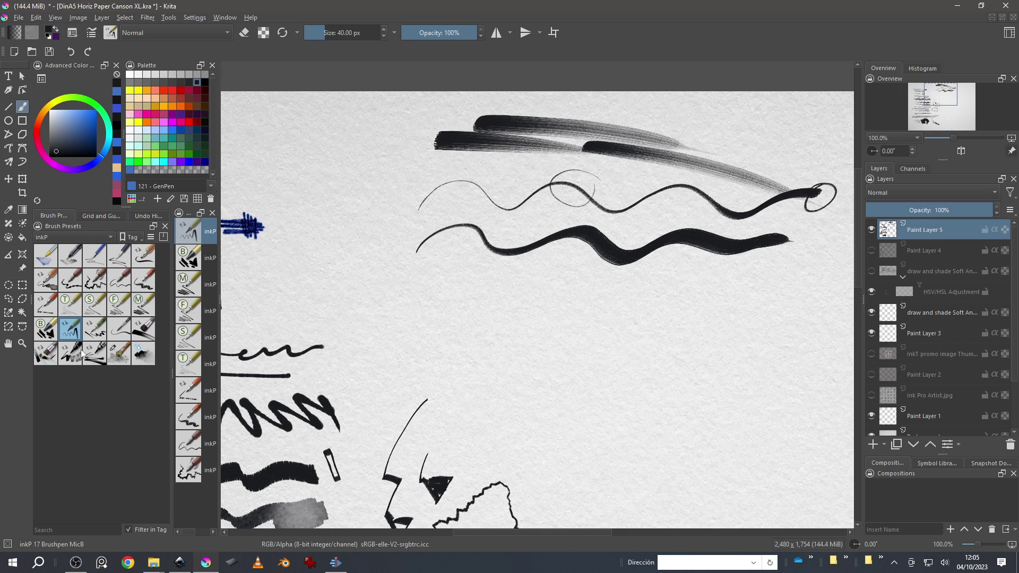
Step: With inkP 18 Fudepen, paint dry vertical bars, a solid black block and a wavy line looping back into thick strokes
left_click(94, 332)
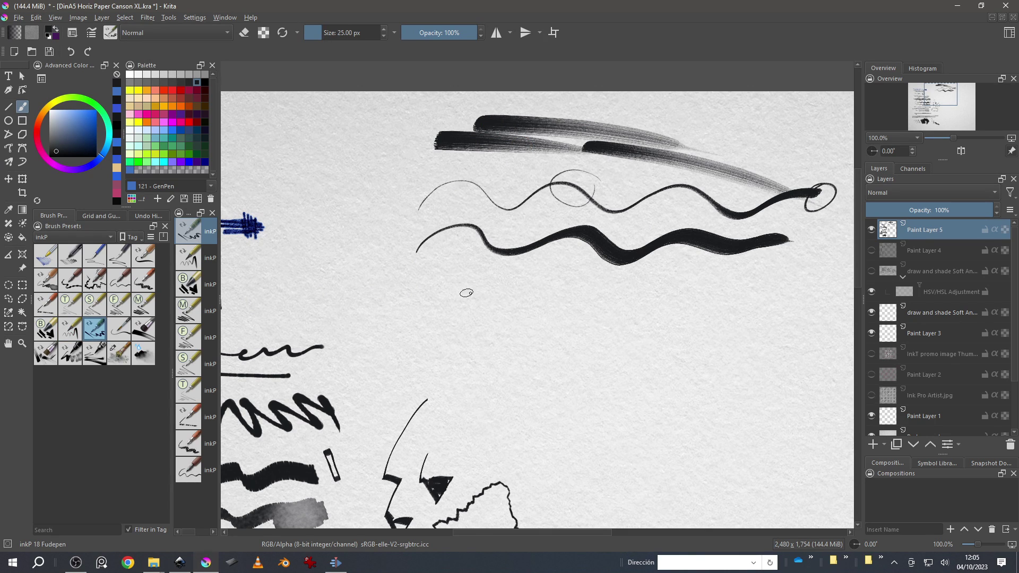
mouse_move(466, 293)
left_mouse_down()
mouse_move(517, 292)
mouse_move(514, 352)
mouse_move(483, 368)
mouse_move(466, 320)
mouse_move(450, 328)
mouse_move(447, 295)
mouse_move(547, 301)
mouse_move(678, 345)
mouse_move(547, 303)
left_mouse_up()
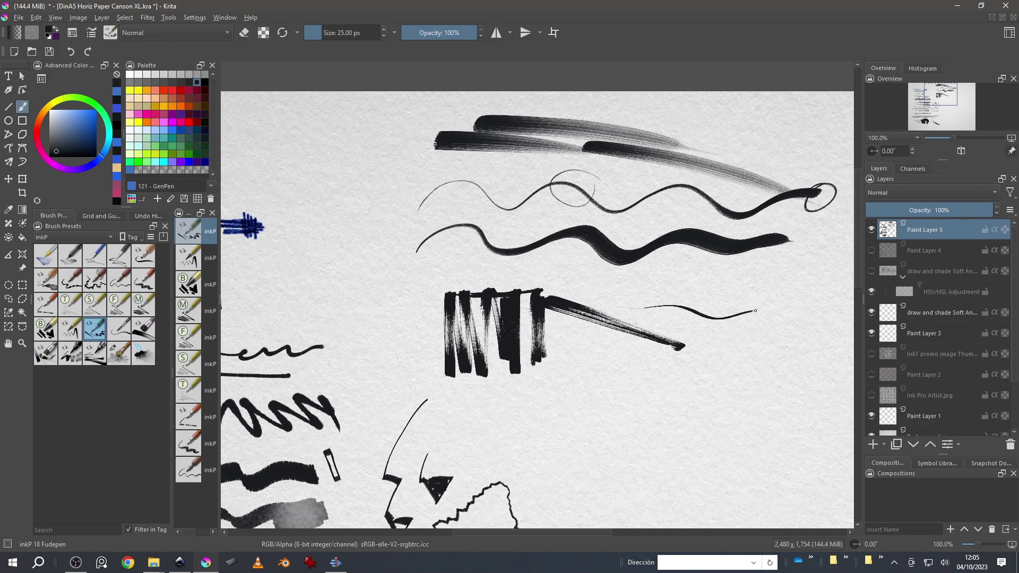
mouse_move(755, 311)
left_mouse_down()
mouse_move(696, 375)
mouse_move(661, 373)
mouse_move(622, 347)
mouse_move(617, 372)
mouse_move(599, 347)
mouse_move(594, 382)
left_mouse_up()
left_click_drag(586, 280, 671, 316)
Step: Flick several short tapering dry-brush diagonals below the Fudepen block and wavy strokes
mouse_move(564, 391)
left_mouse_down()
mouse_move(690, 439)
mouse_move(674, 466)
left_mouse_up()
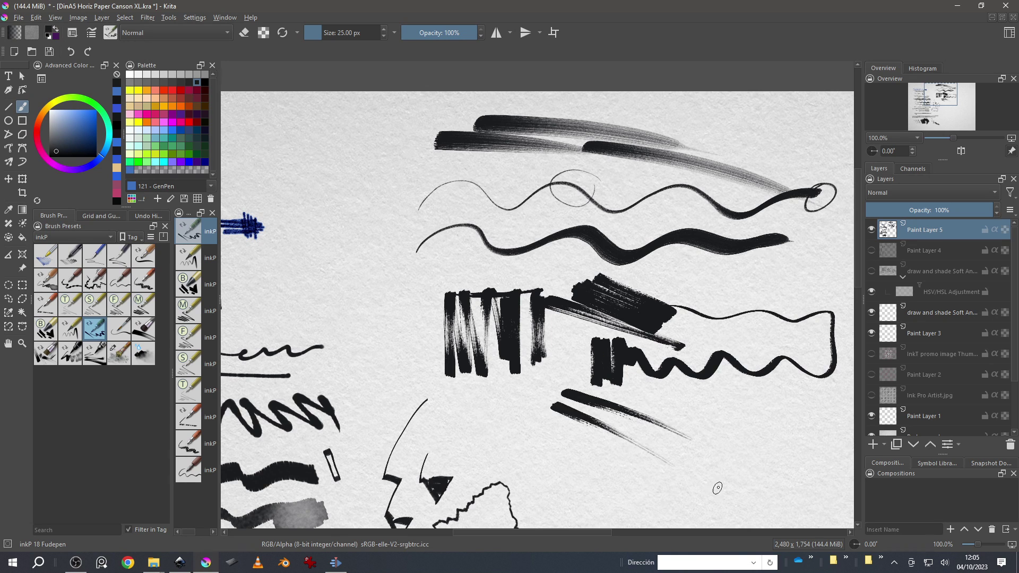
left_click_drag(556, 418, 637, 466)
left_click_drag(653, 406, 739, 468)
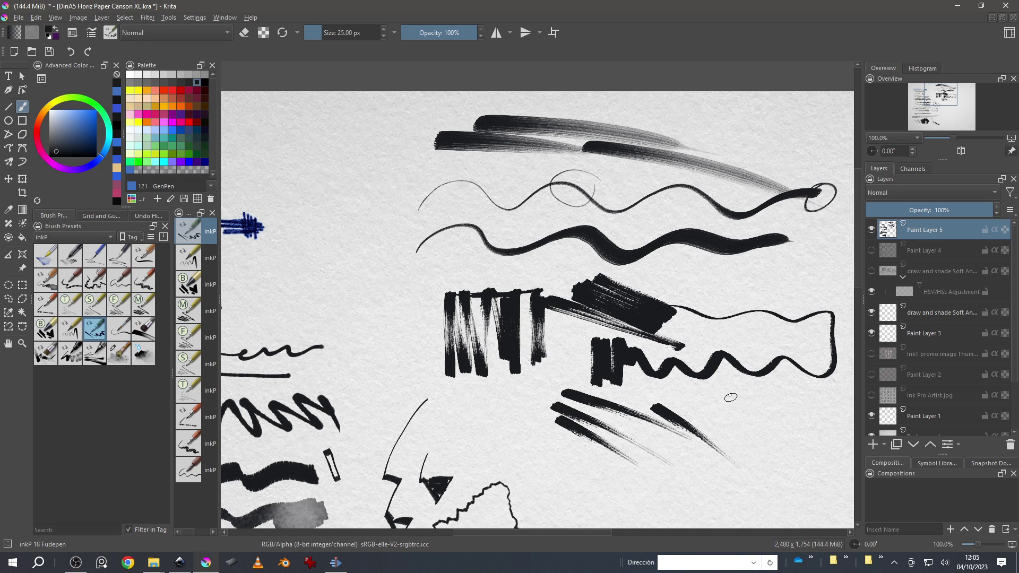
Step: Sketch a horse-like creature's head in profile with inkP 18 Fudepen, including its outline, ear, eye, nostril and mouth
left_click_drag(645, 298, 752, 329)
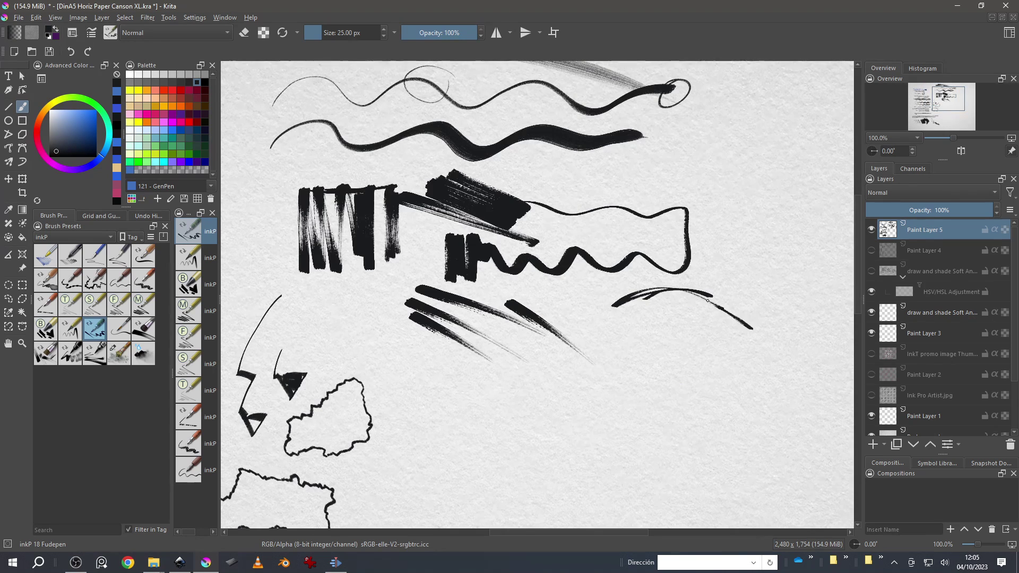
left_click_drag(699, 294, 761, 323)
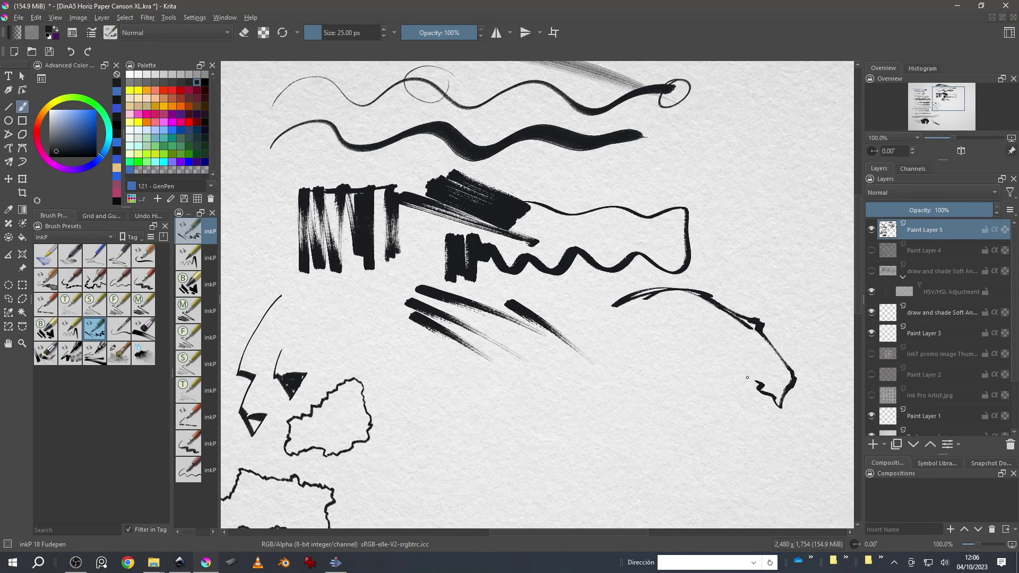
mouse_move(758, 399)
left_mouse_down()
mouse_move(671, 398)
mouse_move(643, 347)
left_mouse_up()
mouse_move(634, 343)
left_mouse_down()
mouse_move(647, 305)
mouse_move(726, 331)
left_mouse_up()
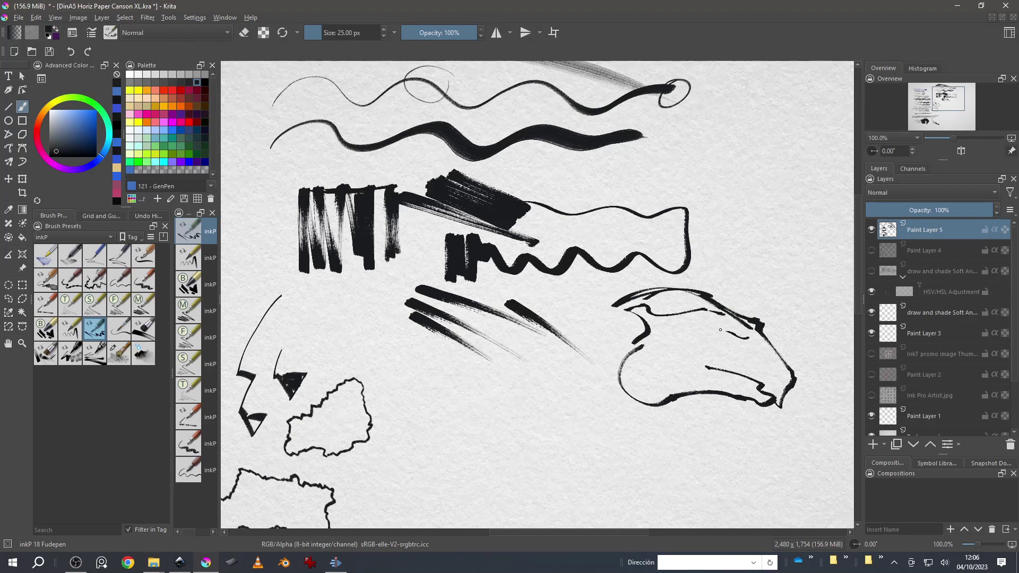
left_click_drag(768, 367, 775, 372)
left_click_drag(697, 367, 711, 365)
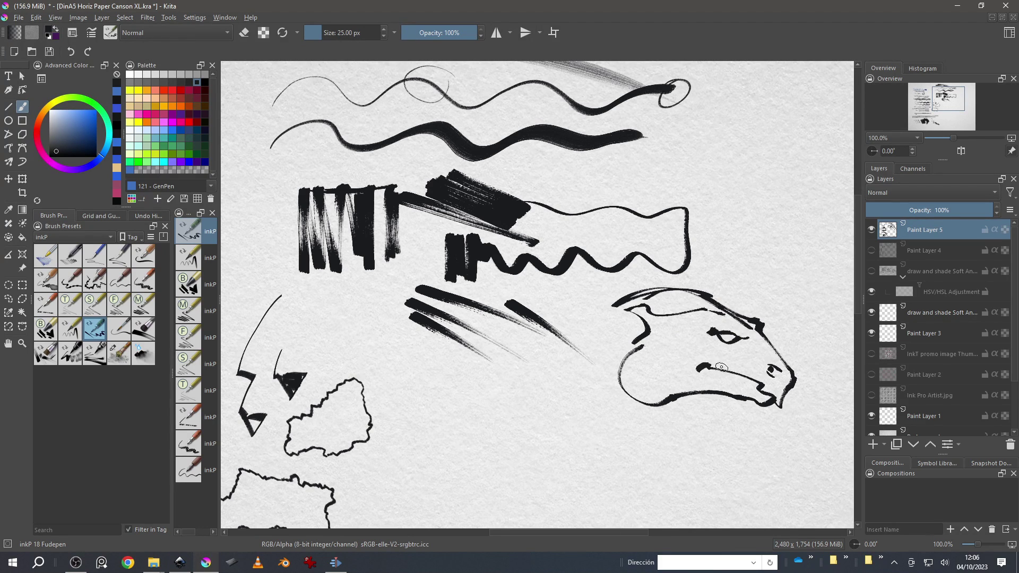
Step: Add the front and back neck lines and two small ink dots below the horse-like head
left_click_drag(644, 411, 641, 487)
left_click_drag(604, 310, 535, 421)
left_click(534, 432)
left_click(535, 485)
left_click_drag(410, 368, 412, 231)
Step: With inkP 19 Thin Brush Comic, paint a long wavy thin-to-thick stroke below the horse's neck and a patch of fine hatching lines
left_click(120, 330)
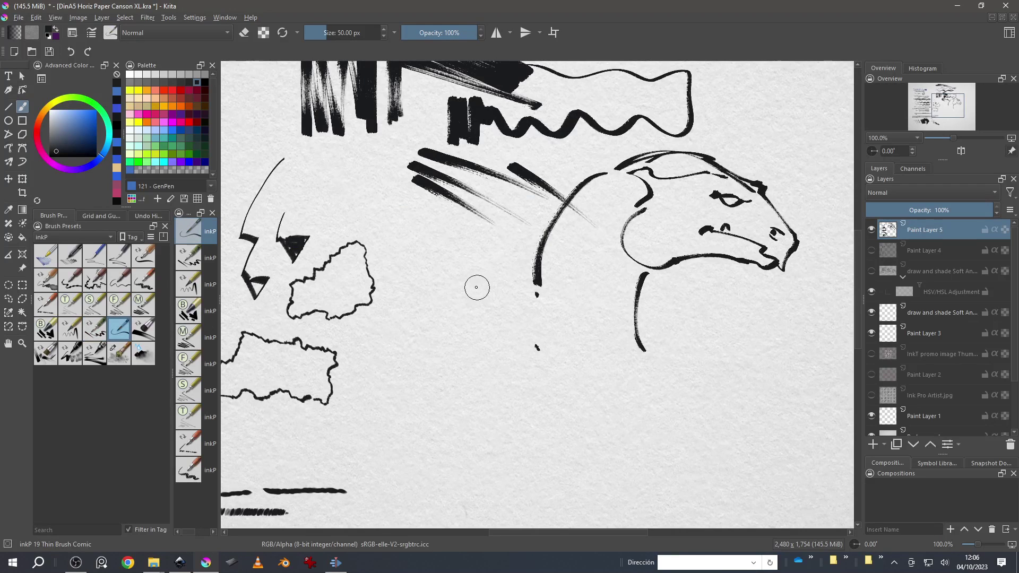
mouse_move(433, 240)
left_mouse_down()
mouse_move(643, 385)
mouse_move(771, 368)
left_mouse_up()
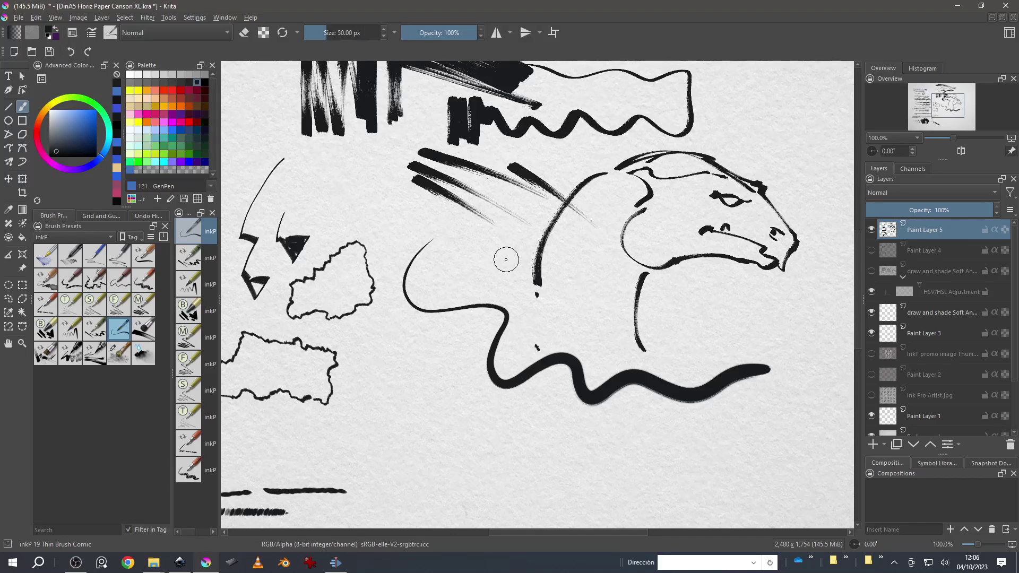
left_click_drag(441, 254, 481, 265)
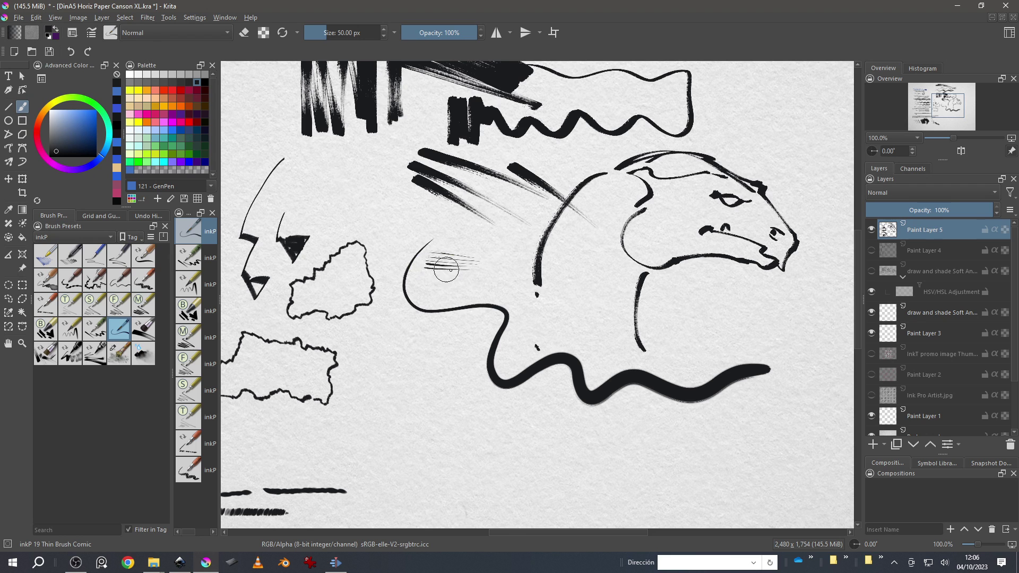
Step: With inkP 20 Flat Brush, paint a fan of broad dry strokes radiating down and right in the empty area below the wavy line
key("minus")
left_click(140, 339)
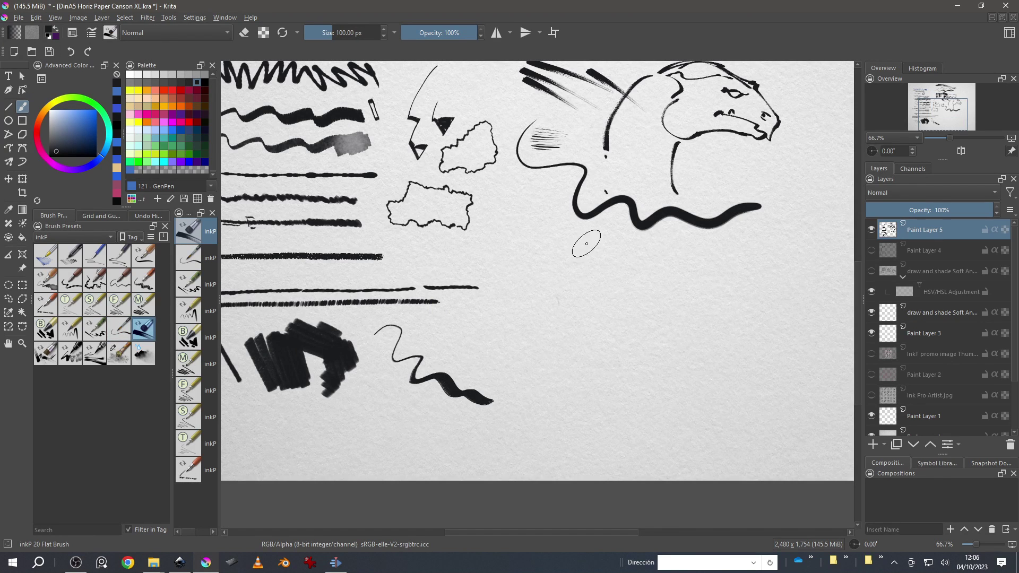
left_click_drag(552, 242, 688, 333)
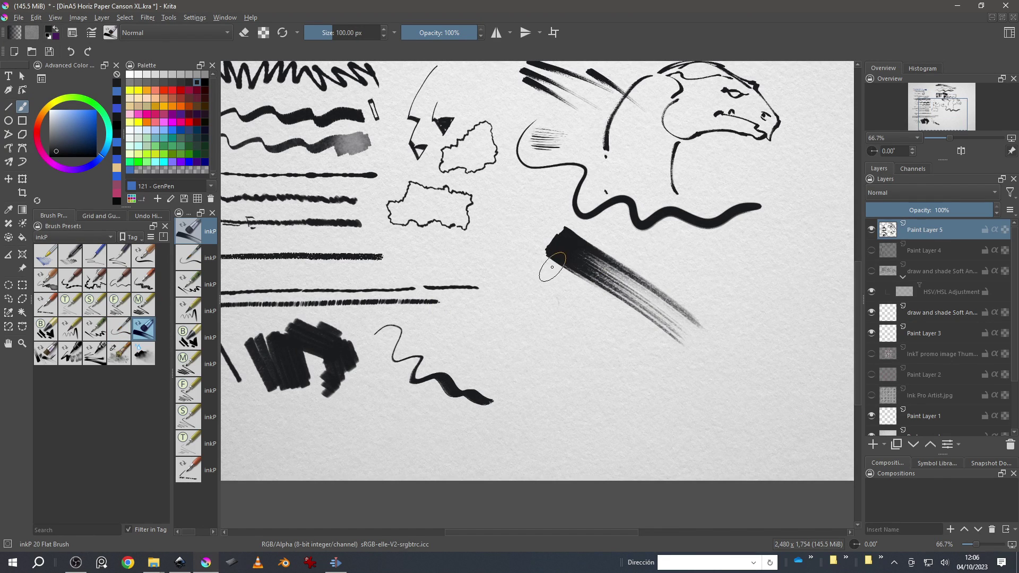
left_click_drag(547, 267, 641, 348)
mouse_move(537, 286)
left_mouse_down()
mouse_move(609, 404)
mouse_move(555, 379)
left_mouse_up()
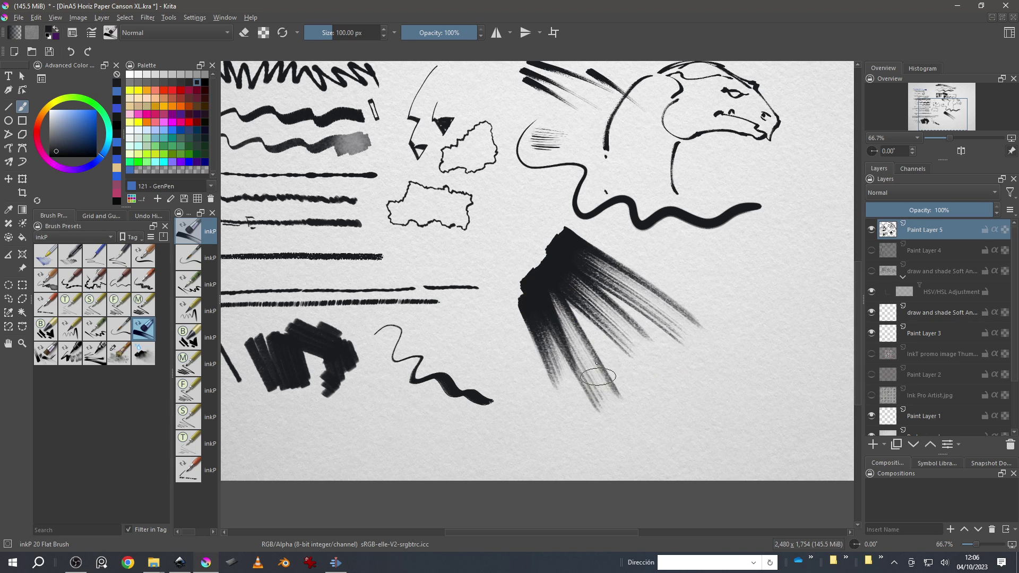
Step: Extend the flat-brush fan with short vertical dry strokes to its right and a broad black band beneath it
mouse_move(741, 254)
left_mouse_down()
mouse_move(745, 346)
mouse_move(715, 270)
mouse_move(717, 369)
left_mouse_up()
left_click_drag(706, 267, 701, 378)
mouse_move(667, 264)
left_mouse_down()
mouse_move(681, 266)
mouse_move(679, 374)
mouse_move(661, 381)
left_mouse_up()
left_click_drag(636, 262, 637, 379)
mouse_move(772, 286)
left_mouse_down()
mouse_move(773, 385)
mouse_move(800, 393)
left_mouse_up()
mouse_move(739, 366)
left_mouse_down()
mouse_move(711, 396)
mouse_move(600, 416)
left_mouse_up()
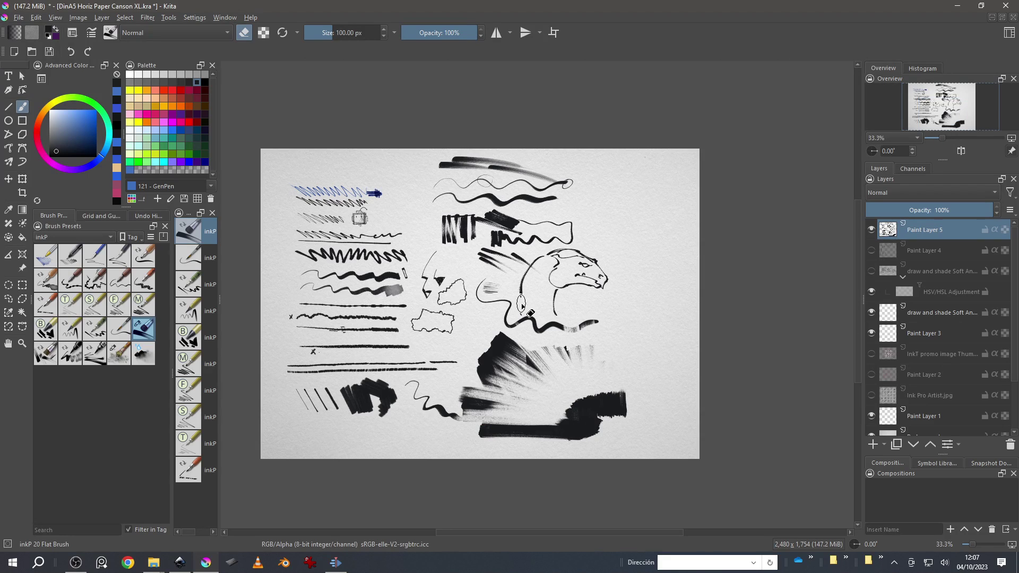
Step: With inkP 21 Flat Rake, letter KRI in bristly strokes in the canvas's empty upper-right area
left_click(45, 354)
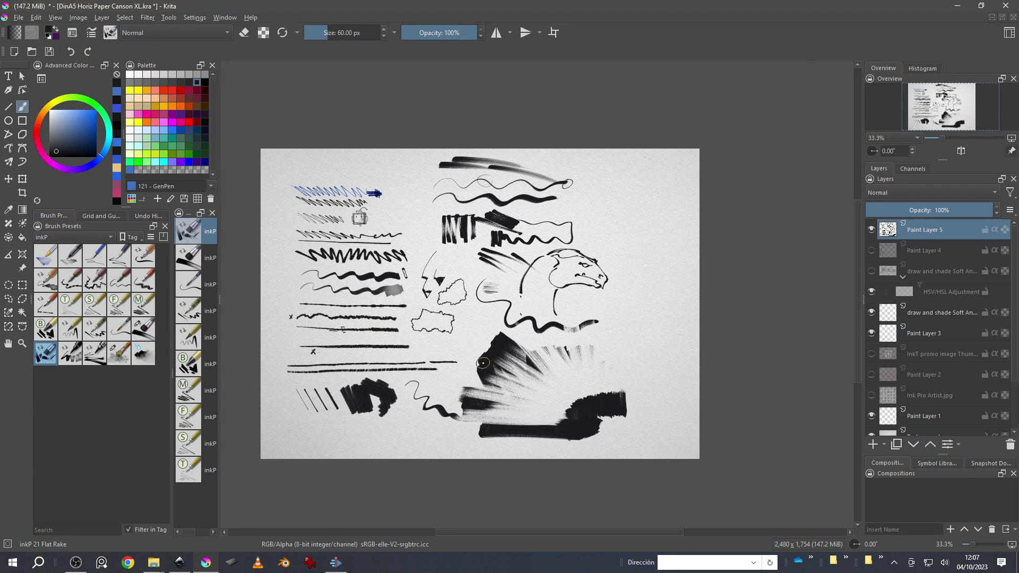
scroll(484, 363, "up", 4)
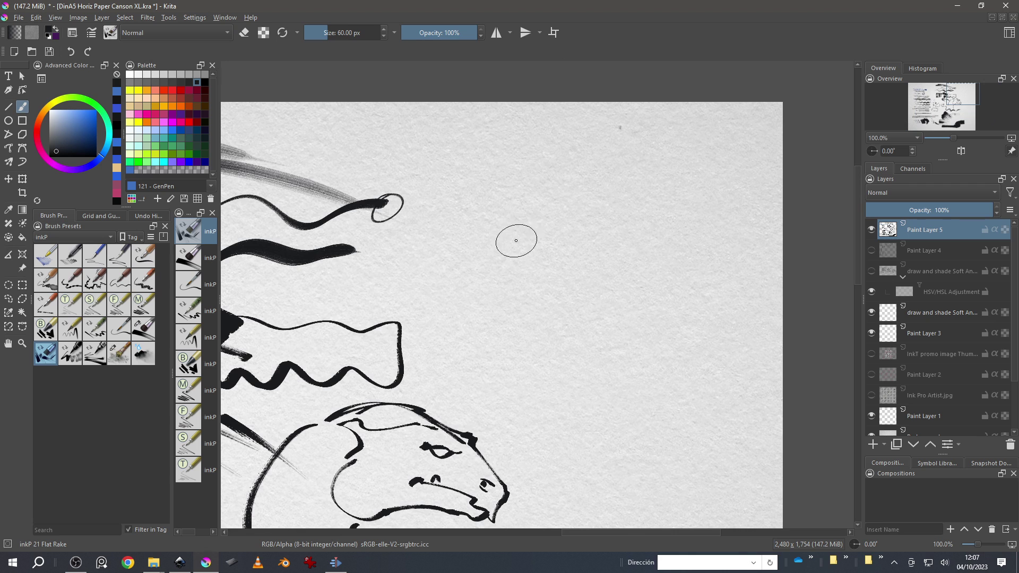
left_click_drag(517, 274, 513, 148)
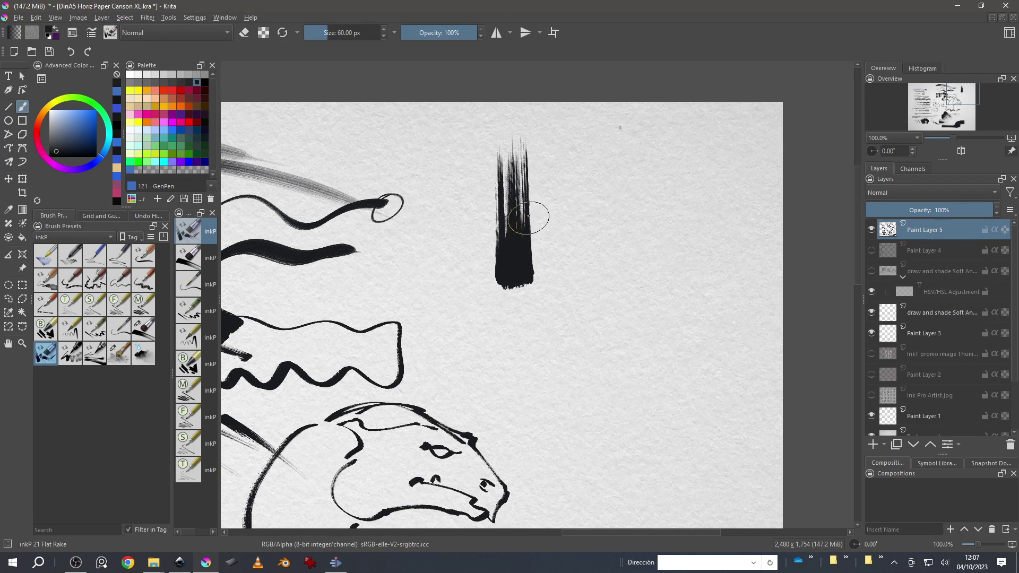
scroll(517, 229, "down", 1)
left_click_drag(525, 234, 561, 197)
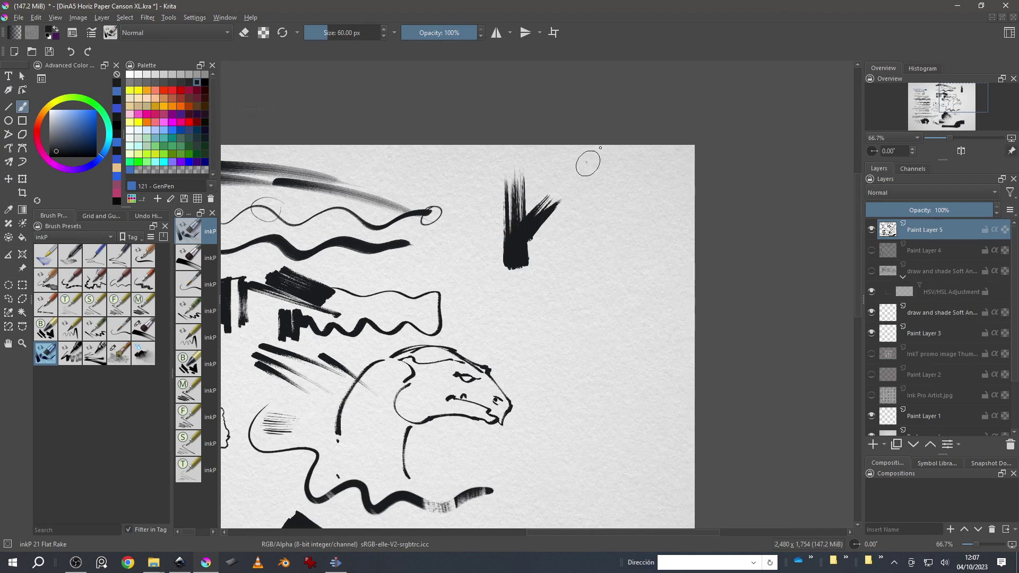
left_click_drag(528, 236, 588, 298)
mouse_move(567, 202)
left_mouse_down()
mouse_move(567, 268)
mouse_move(580, 236)
mouse_move(617, 271)
left_mouse_up()
left_click_drag(632, 207, 631, 292)
left_click_drag(647, 188, 587, 192)
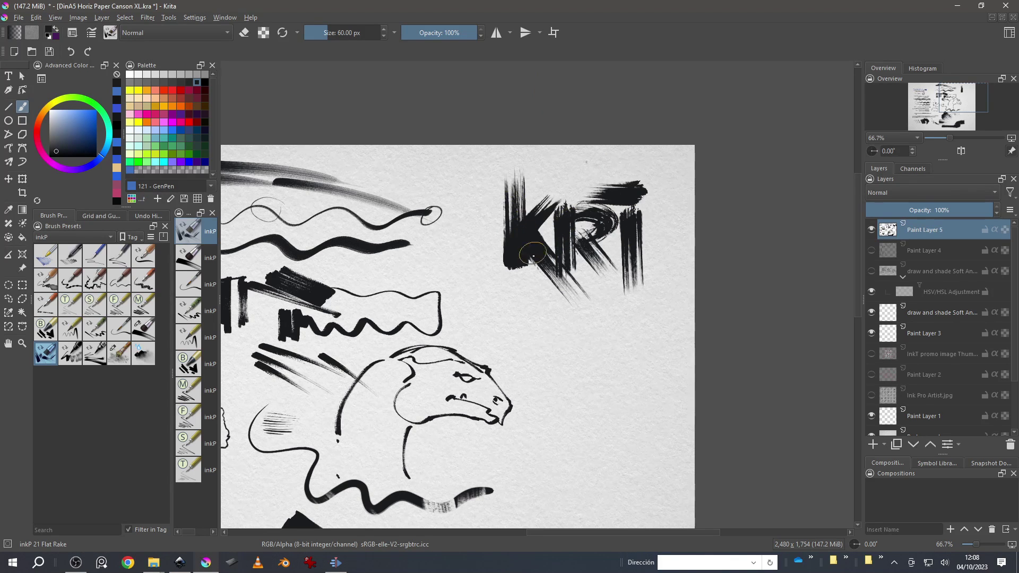
Step: Paint two wavy rake strokes below the KRI lettering and a square dab beside the K
mouse_move(499, 338)
left_mouse_down()
mouse_move(608, 322)
mouse_move(620, 388)
mouse_move(608, 410)
left_mouse_up()
key("ctrl+z")
mouse_move(657, 300)
left_mouse_down()
mouse_move(631, 315)
mouse_move(568, 307)
mouse_move(543, 319)
mouse_move(485, 312)
left_mouse_up()
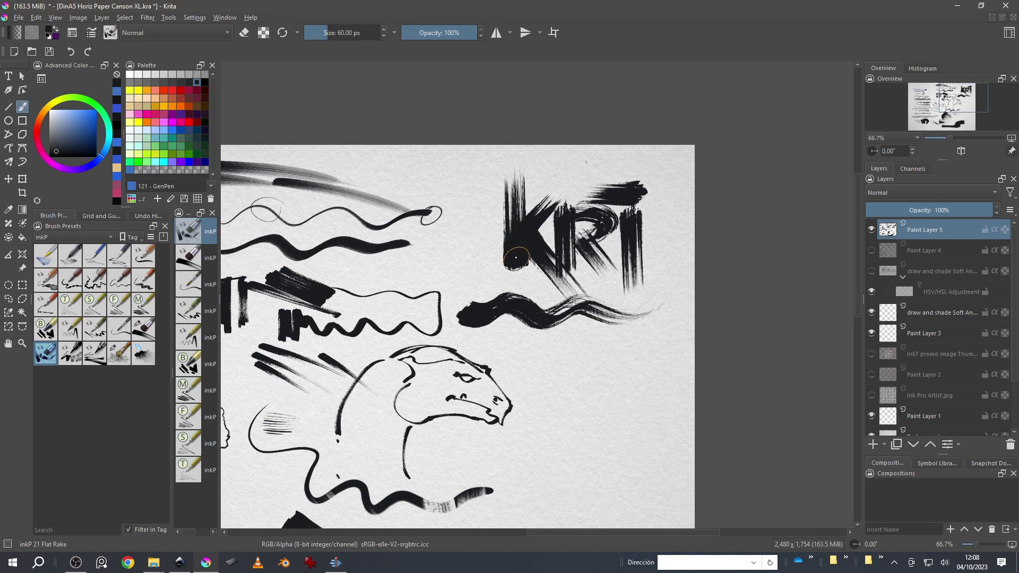
left_click_drag(486, 263, 487, 260)
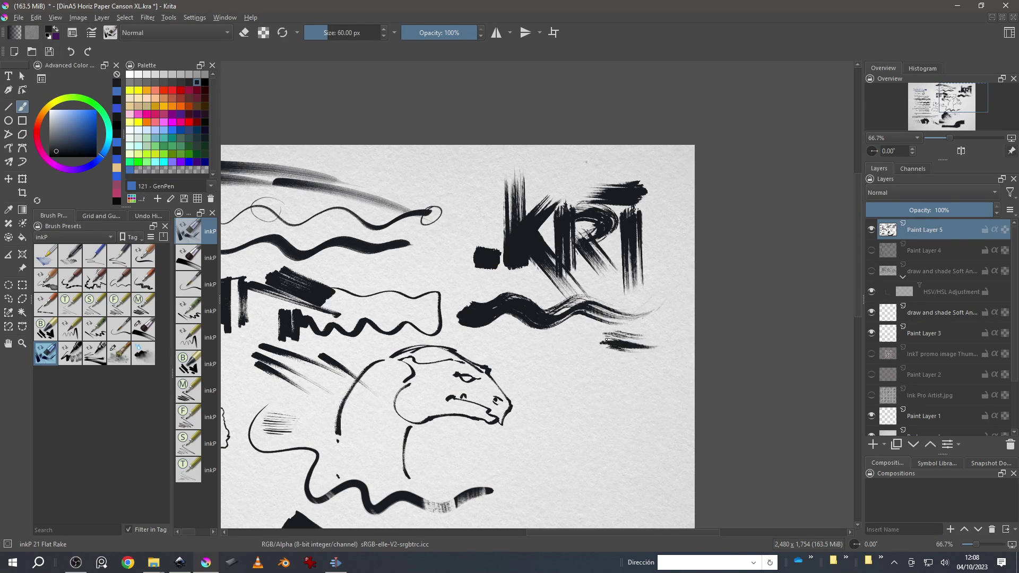
left_click_drag(583, 348, 492, 347)
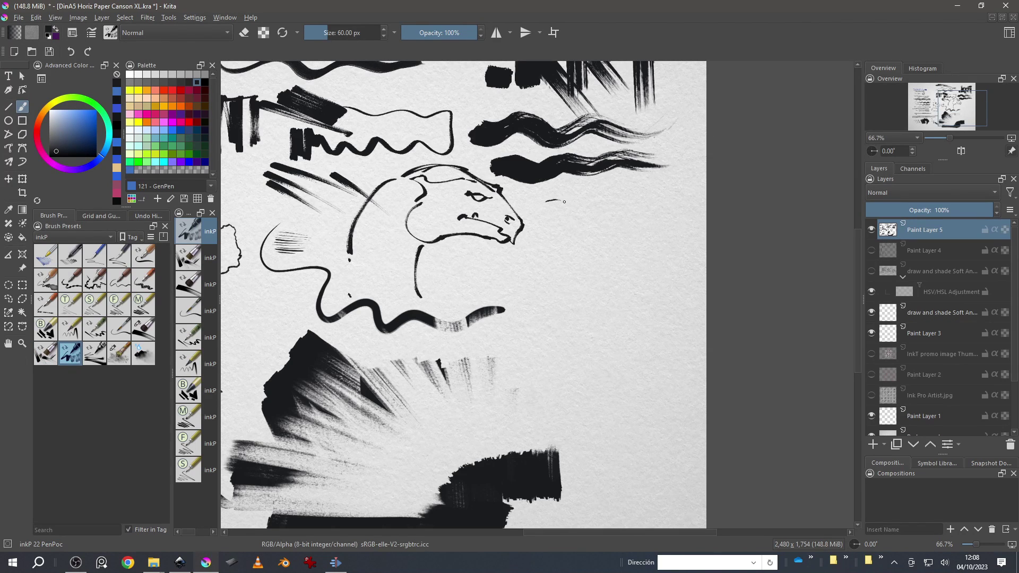
Step: With inkP 22 PenPoc, paint a descending wavy stroke from thin to broad bristles right of the horse, with small dabs beside it
mouse_move(654, 300)
left_mouse_down()
mouse_move(679, 306)
mouse_move(700, 344)
left_mouse_up()
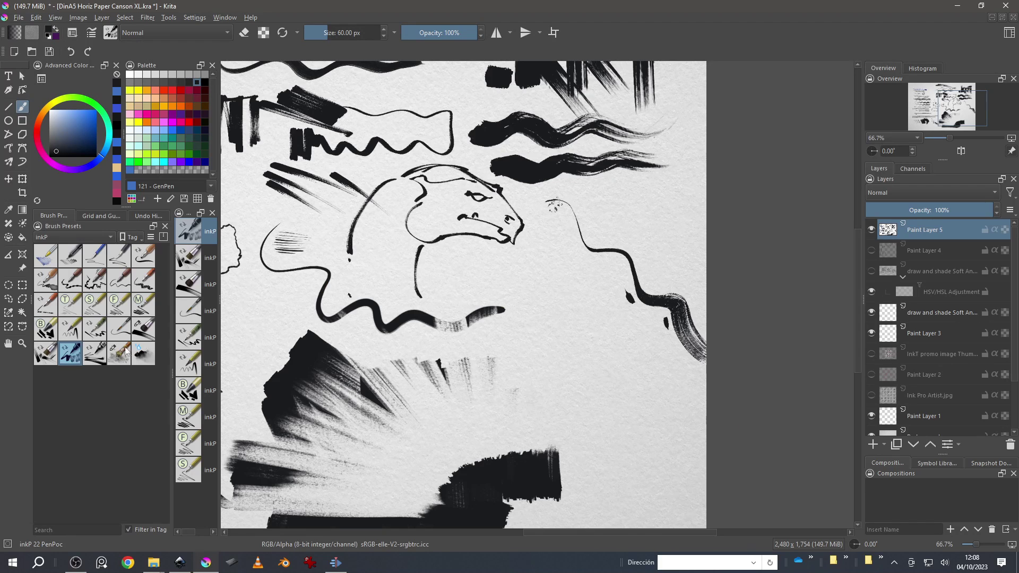
Step: With inkP 23 Big Fudepen, paint a tangle of thick crossing diagonal strokes in the space below the horse's muzzle
left_click(96, 358)
left_click_drag(481, 342, 591, 233)
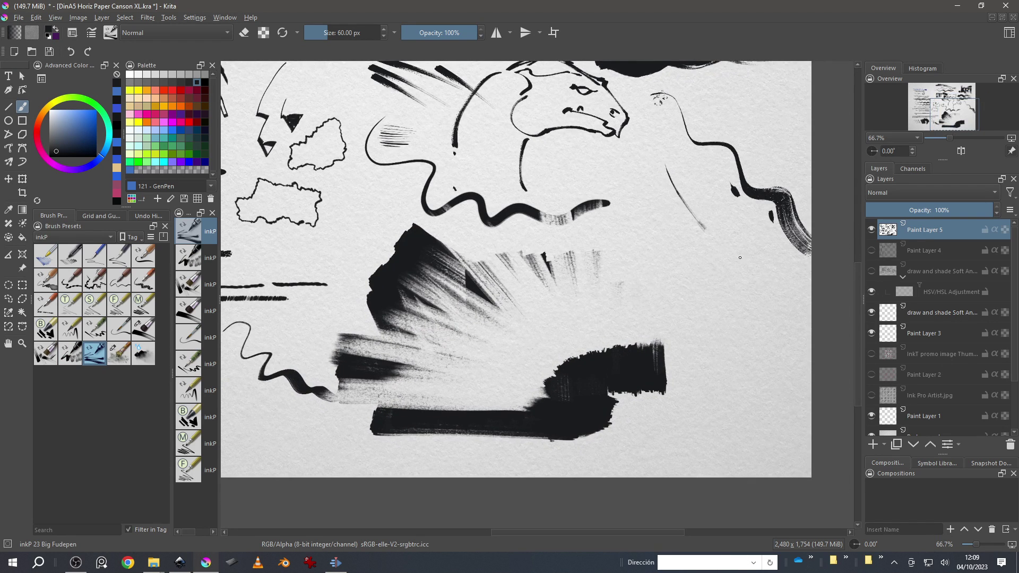
left_click_drag(762, 277, 618, 154)
left_click_drag(677, 242, 721, 194)
mouse_move(632, 256)
left_mouse_down()
mouse_move(674, 236)
mouse_move(702, 171)
left_mouse_up()
left_click_drag(624, 226, 766, 252)
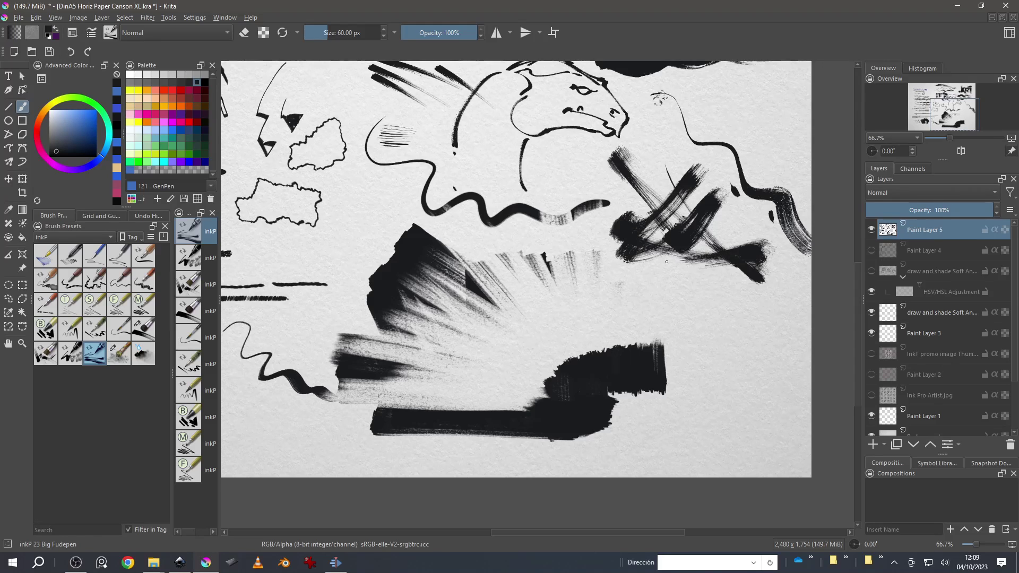
left_click_drag(667, 262, 773, 243)
left_click_drag(629, 268, 685, 308)
left_click_drag(722, 266, 693, 277)
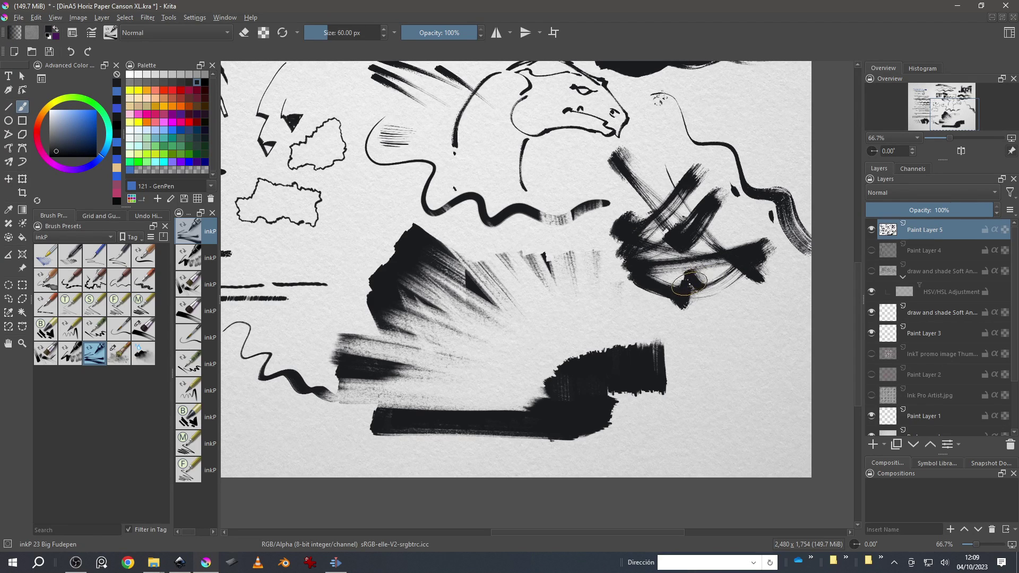
Step: Hide Paint Layer 5 and add a new paint layer for further brush tests
left_click(871, 229)
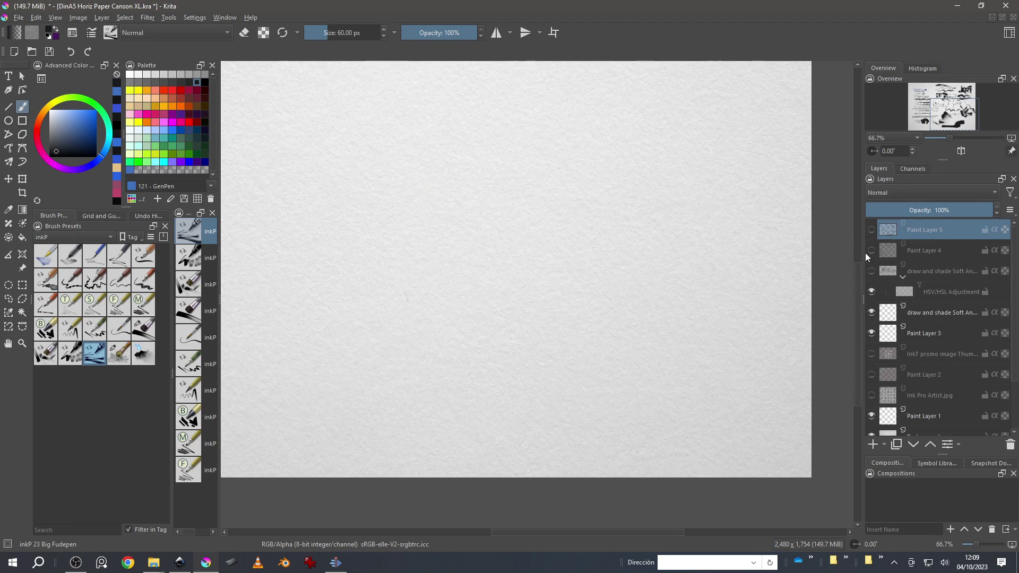
left_click(874, 449)
left_click_drag(498, 264, 677, 399)
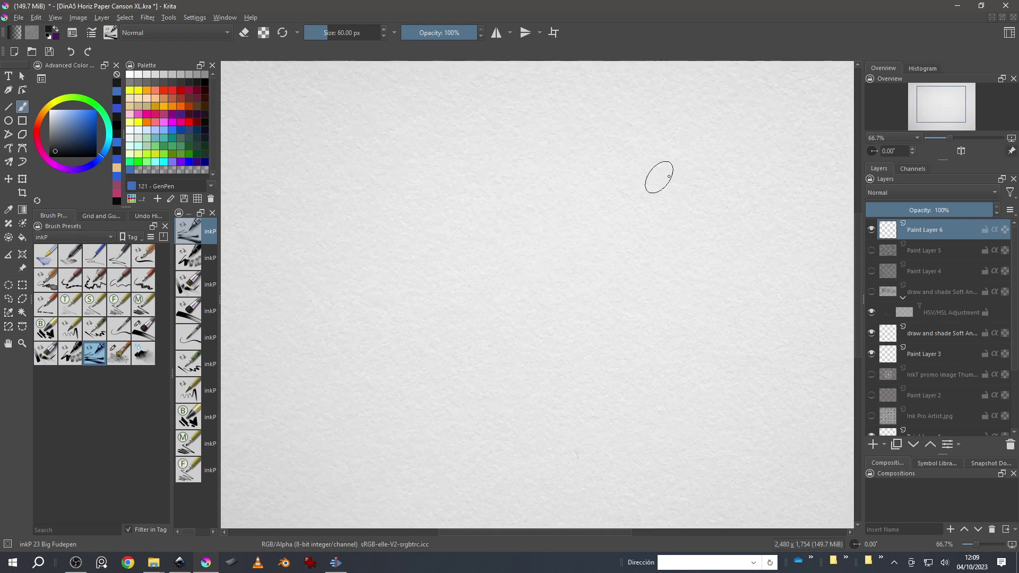
Step: Paint several crossing test strokes with inkP 23 Big Fudepen on the blank layer
mouse_move(733, 138)
left_mouse_down()
mouse_move(439, 171)
mouse_move(553, 161)
mouse_move(586, 199)
mouse_move(587, 287)
left_mouse_up()
left_click_drag(581, 257, 644, 280)
mouse_move(475, 216)
left_mouse_down()
mouse_move(656, 215)
mouse_move(549, 273)
left_mouse_up()
left_click_drag(539, 297, 638, 255)
Step: Enlarge the Big Fudepen brush to 147.74 px and paint large test strokes across the blank layer
left_click_drag(330, 38, 327, 38)
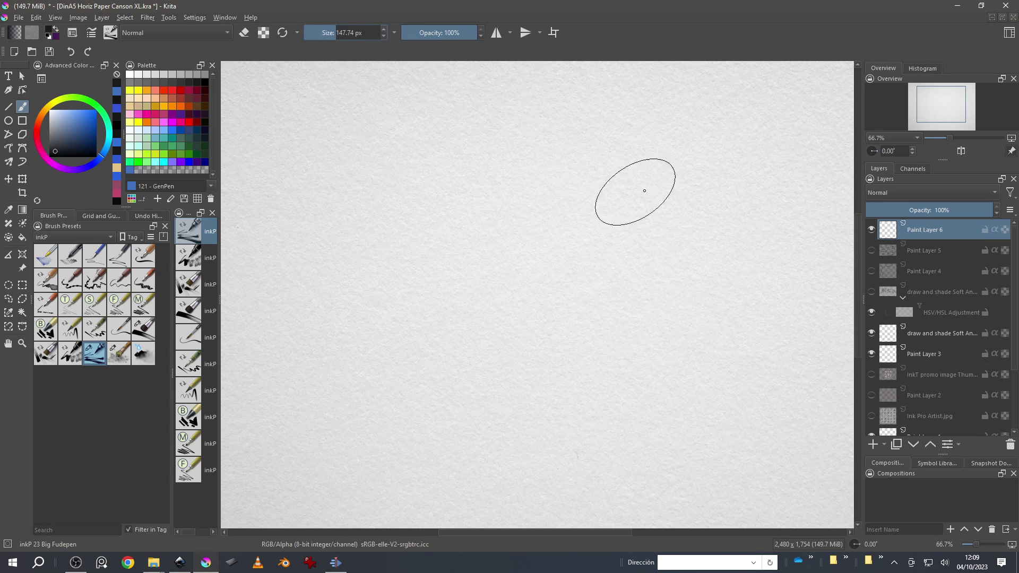
mouse_move(693, 147)
left_mouse_down()
mouse_move(523, 195)
mouse_move(398, 207)
mouse_move(385, 218)
left_mouse_up()
mouse_move(455, 225)
left_mouse_down()
mouse_move(567, 141)
mouse_move(651, 126)
left_mouse_up()
left_click_drag(571, 96, 575, 452)
mouse_move(592, 238)
left_mouse_down()
mouse_move(621, 218)
mouse_move(536, 318)
left_mouse_up()
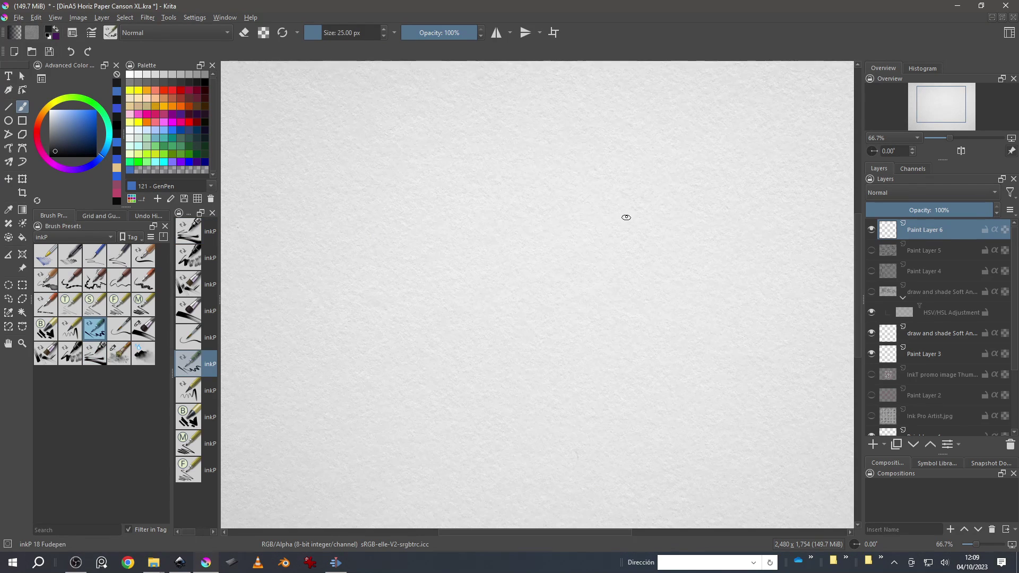
Step: Outline a square in the middle of the canvas with inkP 18 Fudepen
mouse_move(625, 196)
left_mouse_down()
mouse_move(627, 319)
mouse_move(487, 210)
left_mouse_up()
left_click_drag(628, 317, 483, 311)
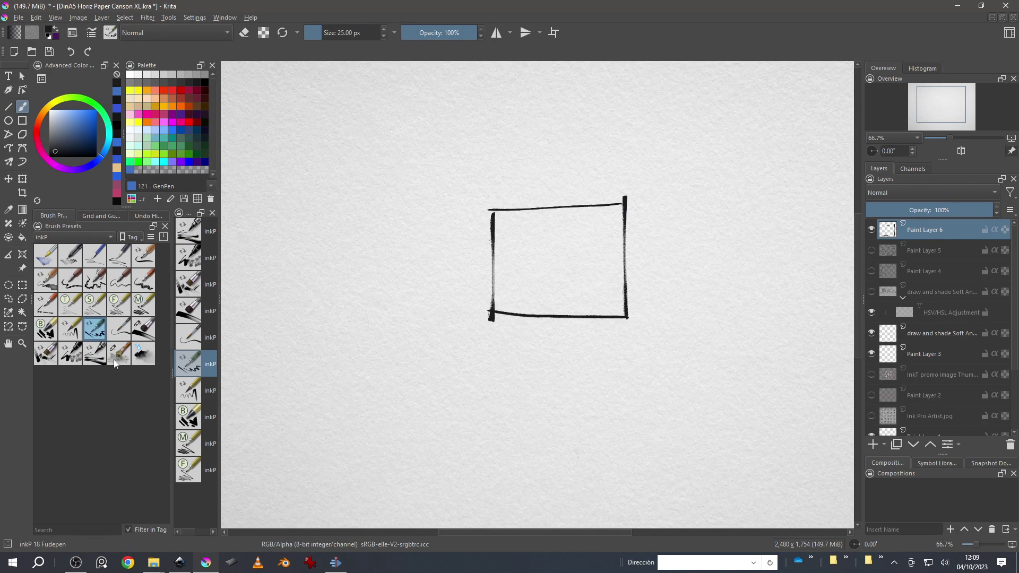
Step: With inkP 24 Dry Brush at 160 px, shade below and to the right of the square and dab two eyes inside it
left_click(116, 361)
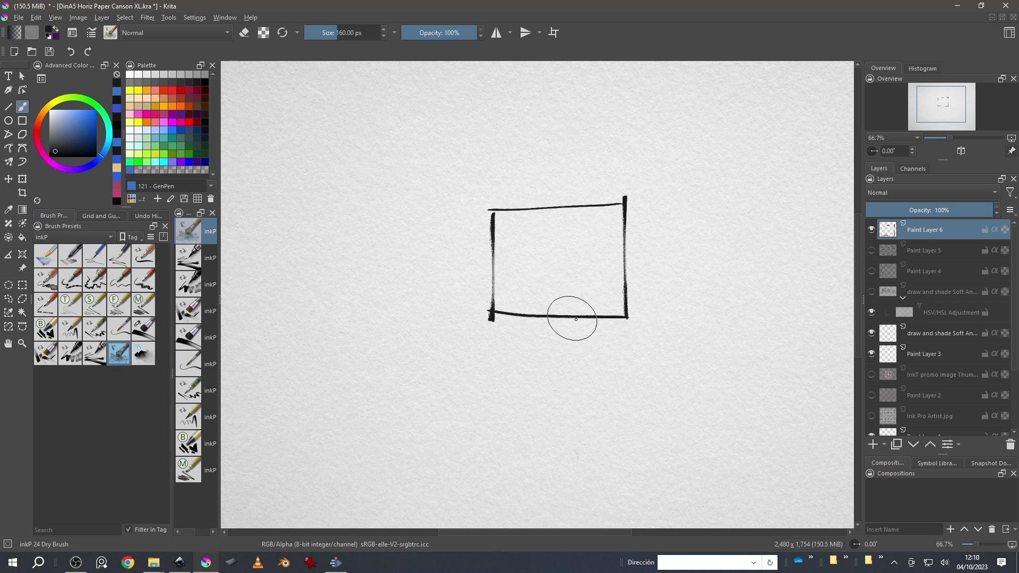
mouse_move(576, 319)
left_mouse_down()
mouse_move(435, 325)
mouse_move(685, 340)
mouse_move(342, 365)
left_mouse_up()
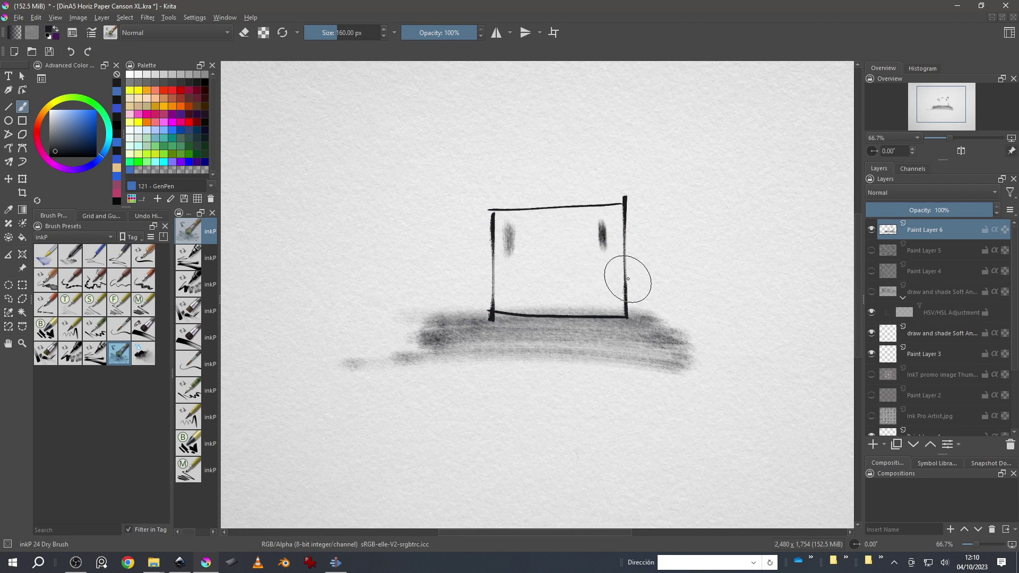
left_click_drag(636, 283, 661, 199)
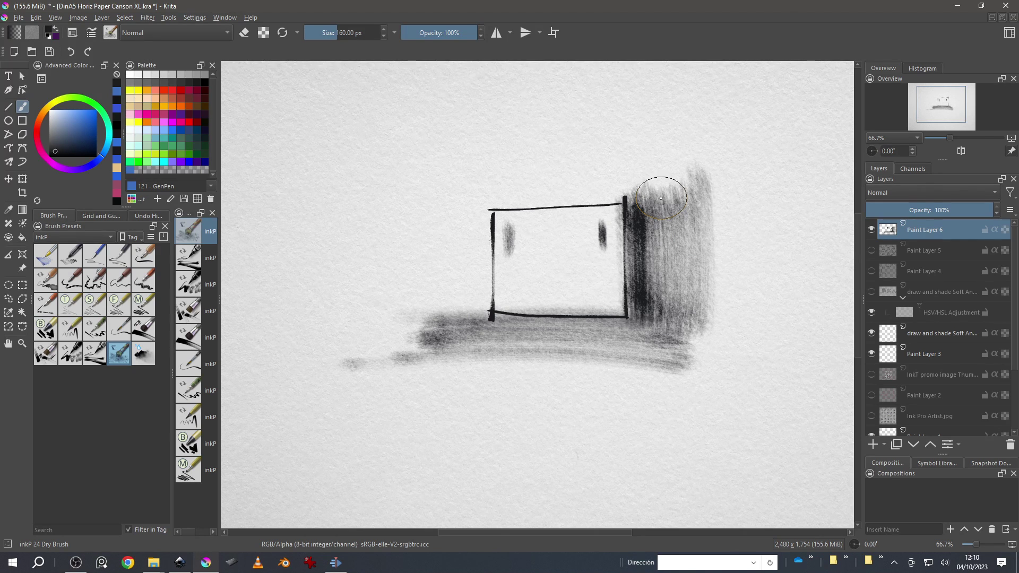
Step: Lower the Dry Brush flow and paint a pale textured band above the square
left_click(395, 33)
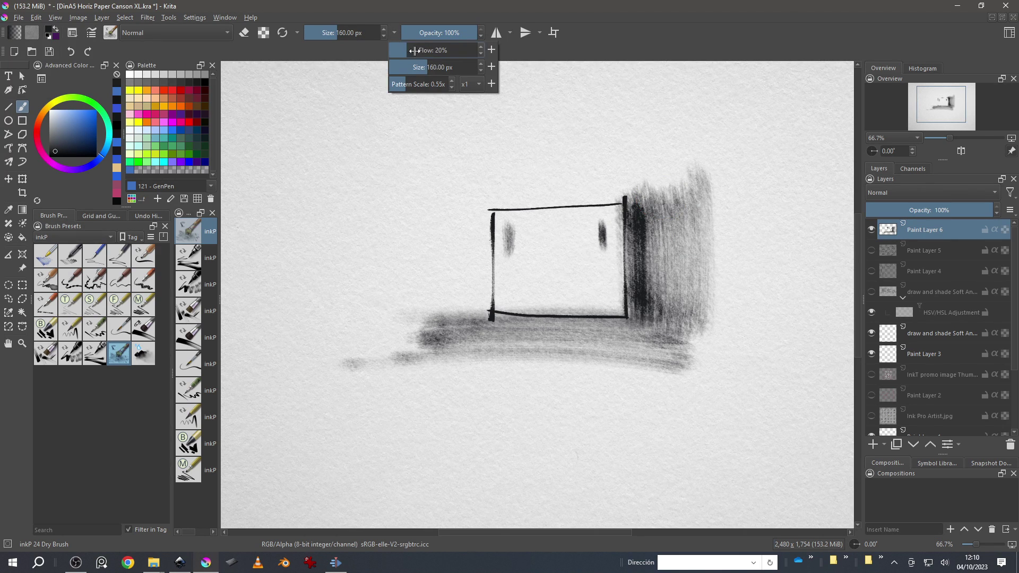
left_click_drag(400, 52, 394, 52)
mouse_move(399, 118)
left_mouse_down()
mouse_move(498, 159)
mouse_move(387, 132)
mouse_move(485, 182)
mouse_move(378, 142)
left_mouse_up()
Step: Raise the Dry Brush flow, scribble dense black shading left of the square, and darken the eyes and add a smile
left_click(395, 33)
left_click_drag(412, 52, 433, 50)
mouse_move(472, 223)
left_mouse_down()
mouse_move(342, 226)
mouse_move(276, 252)
left_mouse_up()
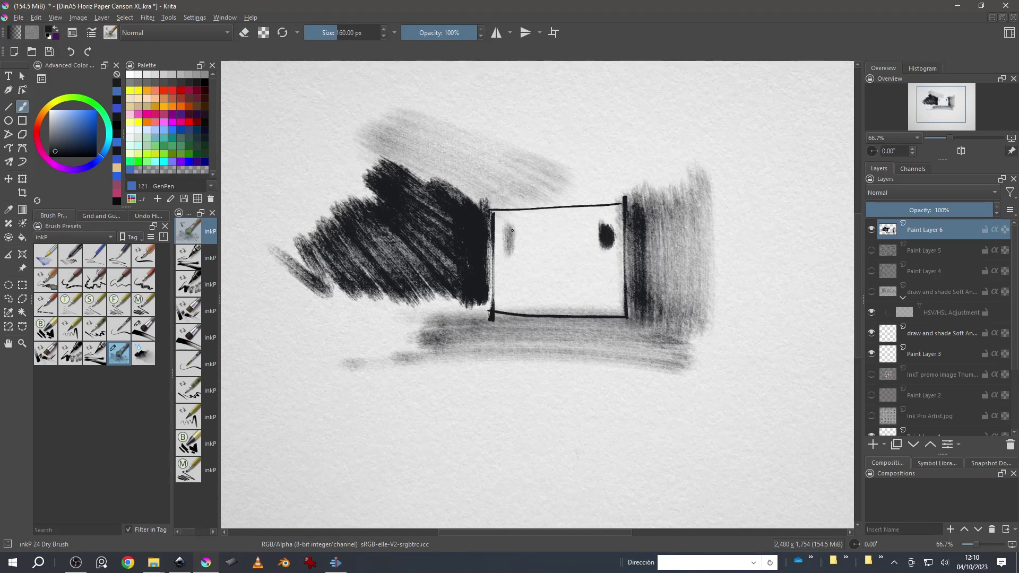
mouse_move(511, 231)
left_mouse_down()
mouse_move(559, 280)
mouse_move(608, 272)
left_mouse_up()
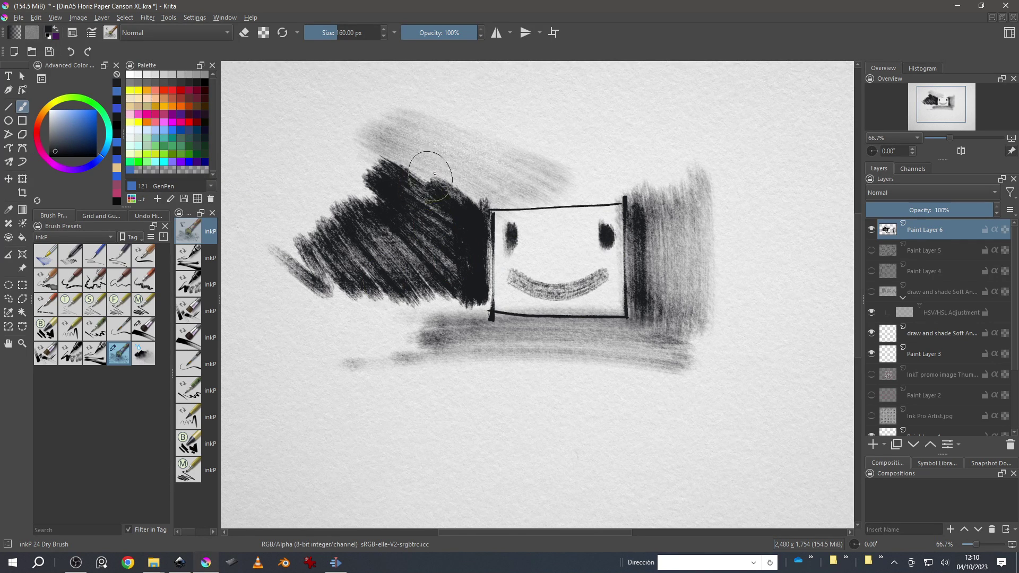
Step: With inkP 25 Blender Water at 500 px, smudge the dark shading's upper-left edge and soften the square's outline and face
left_click(145, 354)
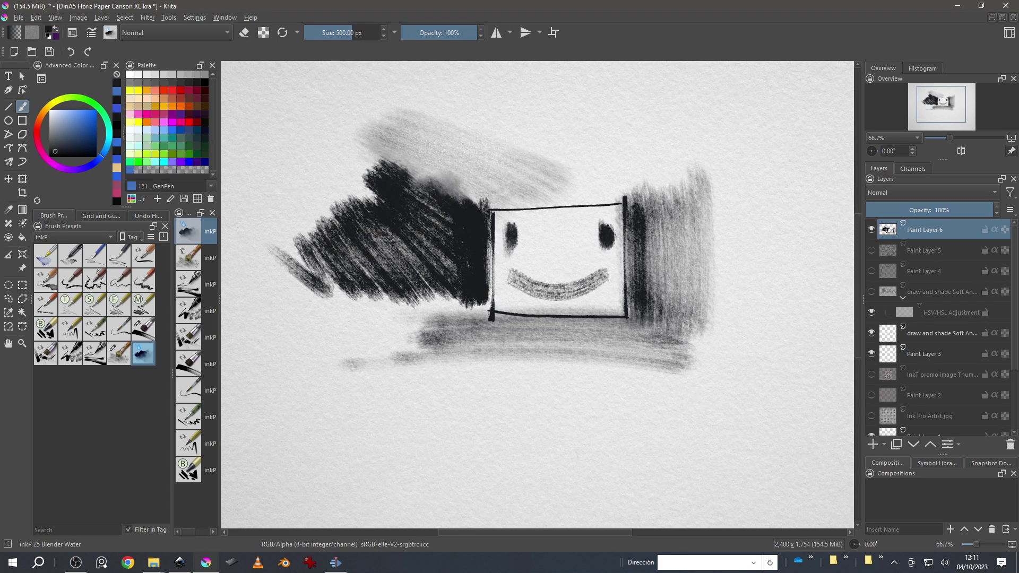
left_click_drag(372, 173, 377, 196)
mouse_move(330, 222)
left_mouse_down()
mouse_move(274, 210)
mouse_move(323, 239)
mouse_move(307, 186)
left_mouse_up()
mouse_move(329, 180)
left_mouse_down()
mouse_move(381, 218)
mouse_move(340, 192)
left_mouse_up()
mouse_move(377, 190)
left_mouse_down()
mouse_move(432, 203)
mouse_move(467, 177)
mouse_move(483, 191)
mouse_move(395, 107)
left_mouse_up()
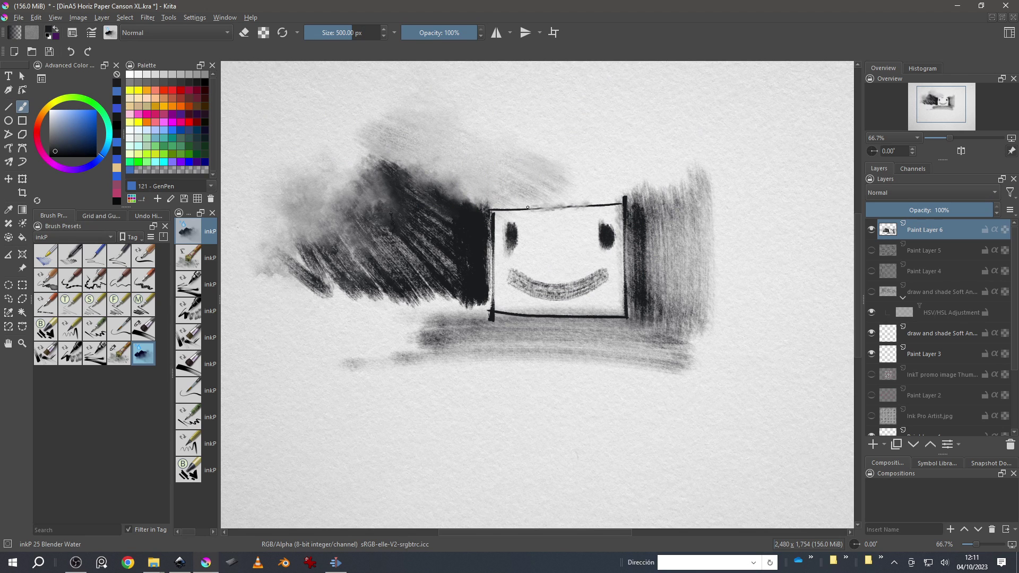
left_click_drag(568, 200, 518, 180)
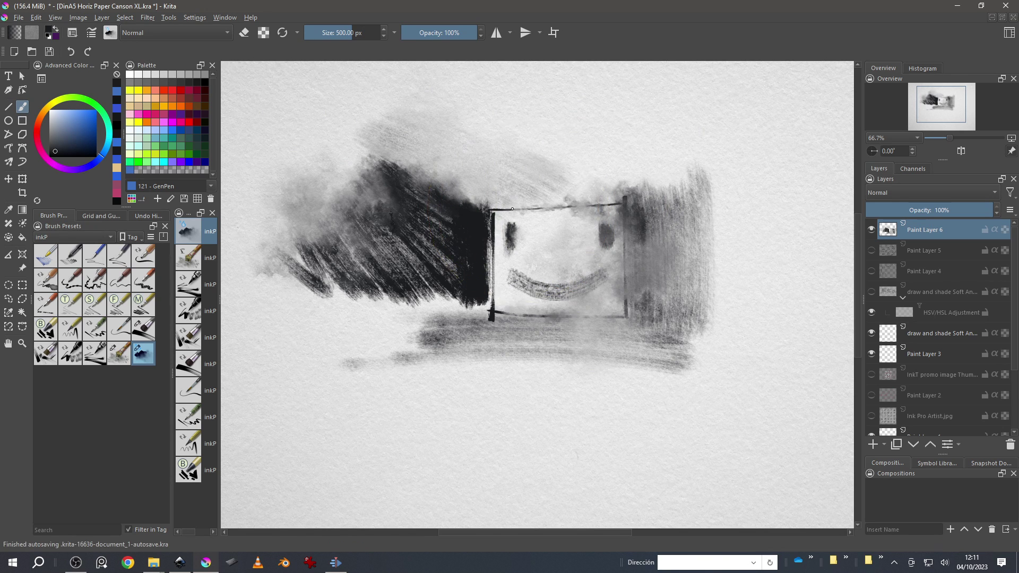
left_click_drag(497, 229, 509, 275)
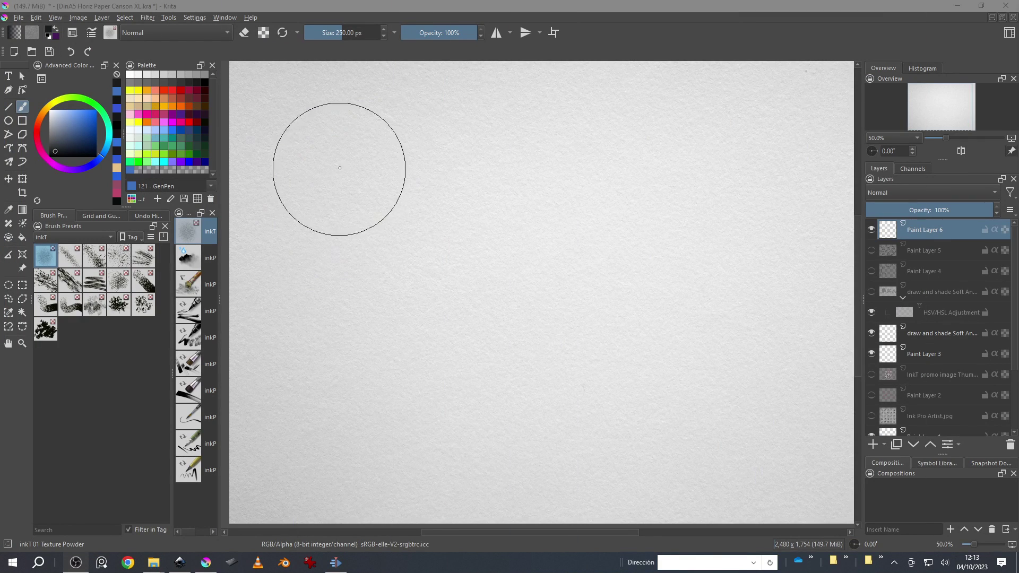
Step: With inkT 01 Texture Powder at 250 px, build up a large speckled cloud in the blank canvas's upper-left area
mouse_move(332, 154)
left_mouse_down()
mouse_move(353, 177)
mouse_move(389, 175)
mouse_move(376, 147)
mouse_move(380, 175)
mouse_move(456, 166)
mouse_move(350, 157)
mouse_move(388, 224)
mouse_move(369, 253)
mouse_move(387, 258)
mouse_move(355, 245)
mouse_move(422, 256)
mouse_move(417, 182)
mouse_move(359, 181)
mouse_move(323, 280)
mouse_move(437, 276)
mouse_move(473, 258)
mouse_move(353, 253)
left_mouse_up()
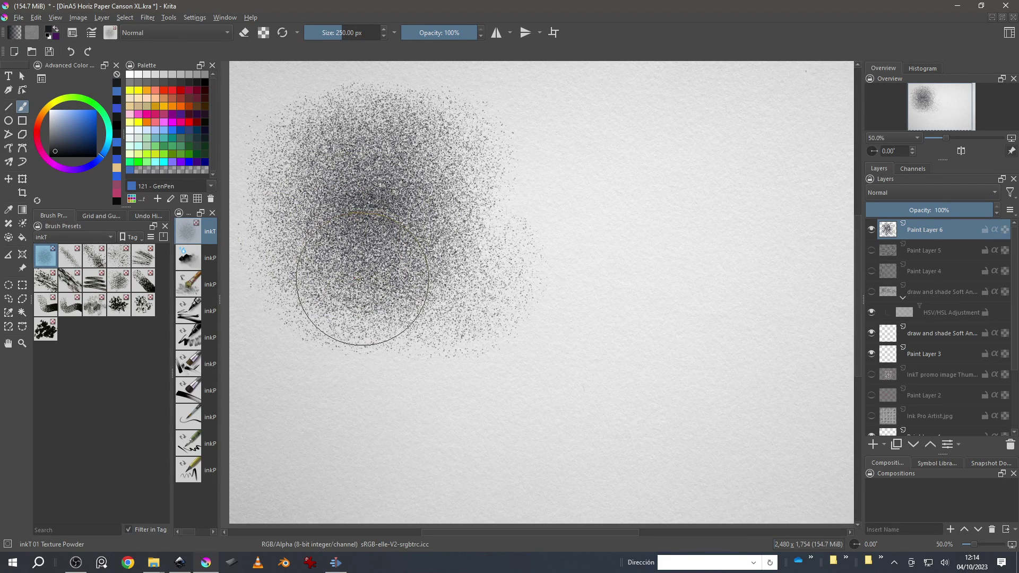
Step: With inkT 02 Texture Splats A at 250 px, paint two dense splat clusters and a looser splat patch beside the speckled cloud
left_click(70, 257)
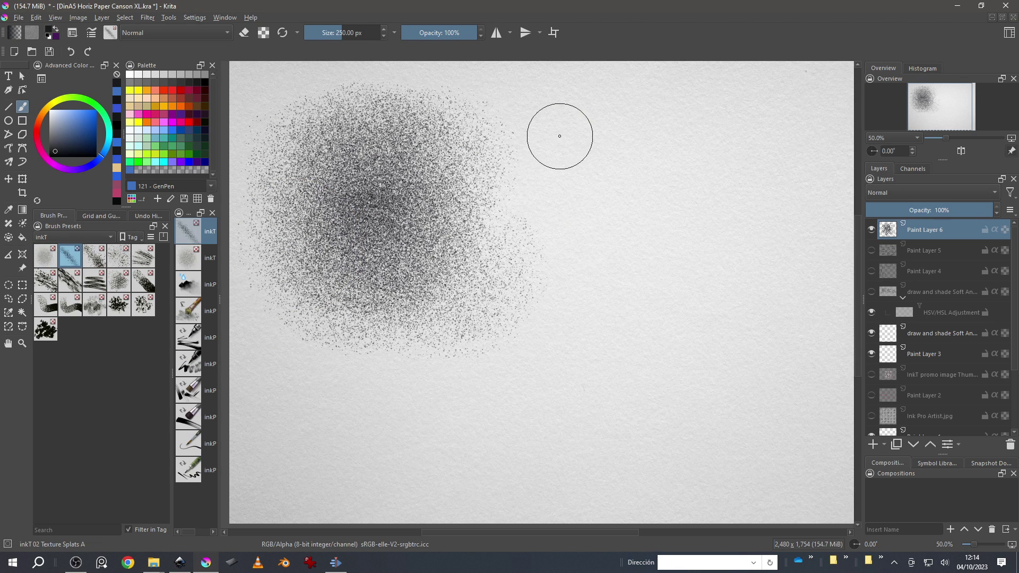
left_click_drag(559, 109, 566, 300)
key("ctrl+z")
left_click_drag(564, 165, 564, 240)
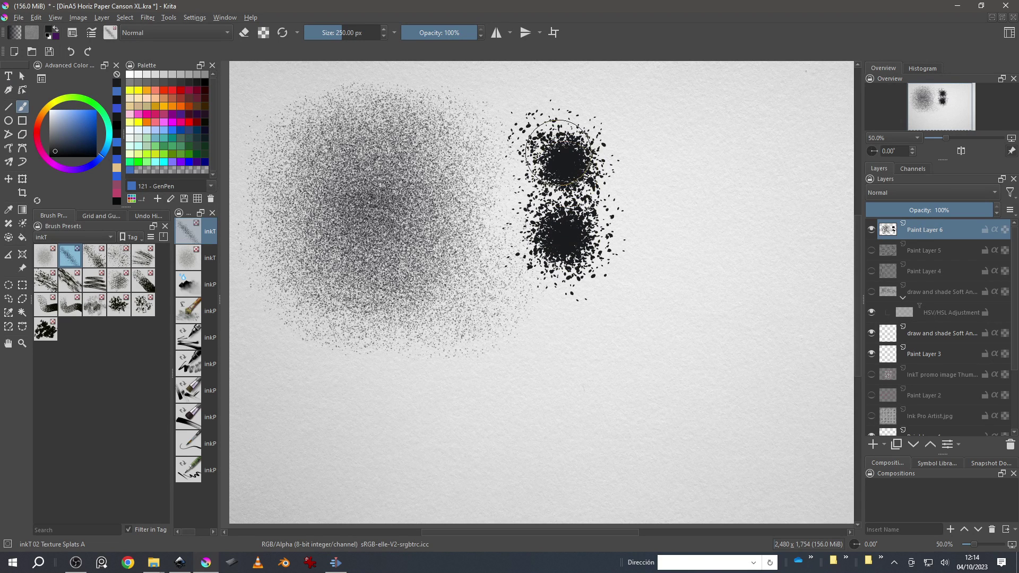
mouse_move(650, 166)
left_mouse_down()
mouse_move(657, 131)
mouse_move(669, 130)
mouse_move(671, 237)
mouse_move(701, 198)
mouse_move(711, 150)
mouse_move(632, 98)
mouse_move(648, 85)
mouse_move(698, 99)
left_mouse_up()
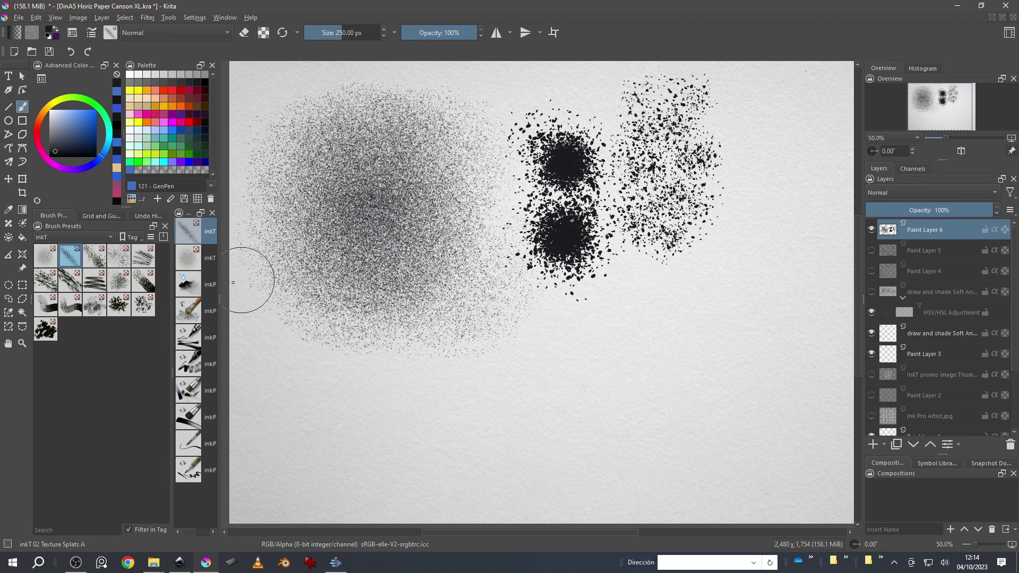
Step: With inkT 03 Texture Splats B at 250 px, scatter larger drops in the upper-right area, around the dense clusters and over the cloud
left_click(98, 260)
mouse_move(754, 154)
left_mouse_down()
mouse_move(770, 159)
mouse_move(769, 137)
mouse_move(786, 191)
left_mouse_up()
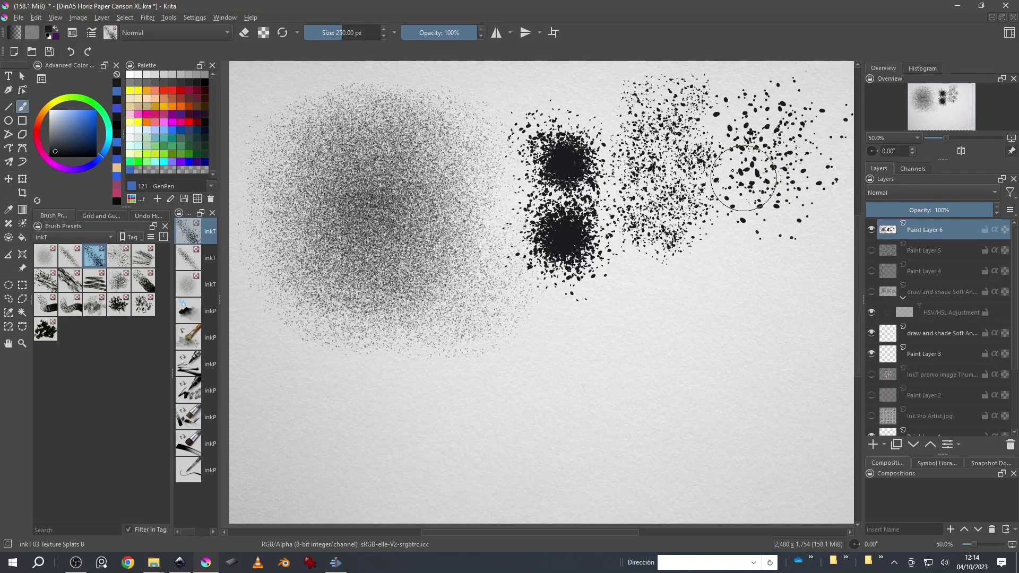
left_click_drag(531, 141, 526, 173)
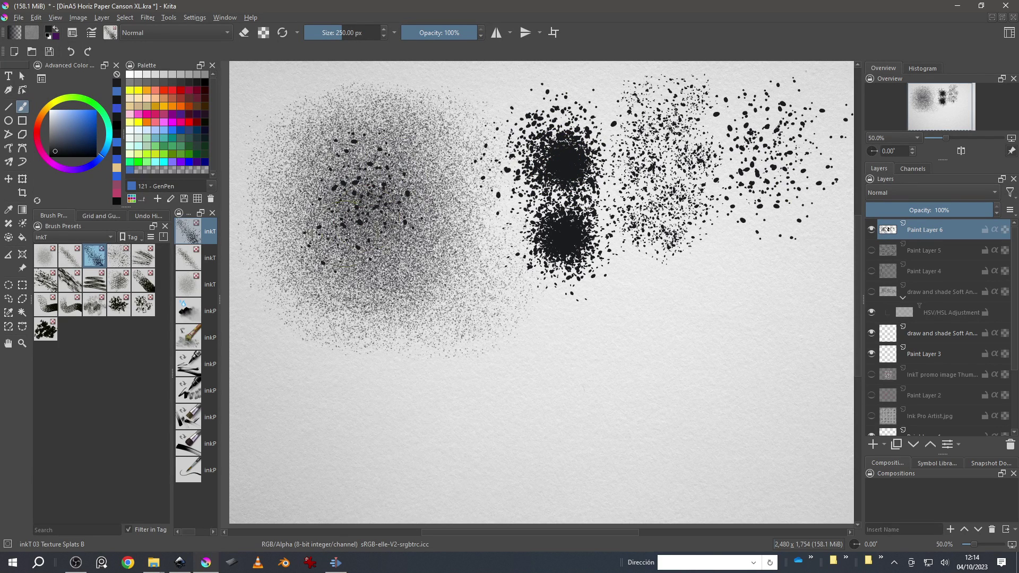
Step: With inkT 02 Texture Splats A, darken the cloud's centre with splats and erase light specks out of it
left_click(70, 256)
mouse_move(425, 207)
left_mouse_down()
mouse_move(396, 180)
mouse_move(318, 170)
mouse_move(340, 237)
mouse_move(405, 241)
left_mouse_up()
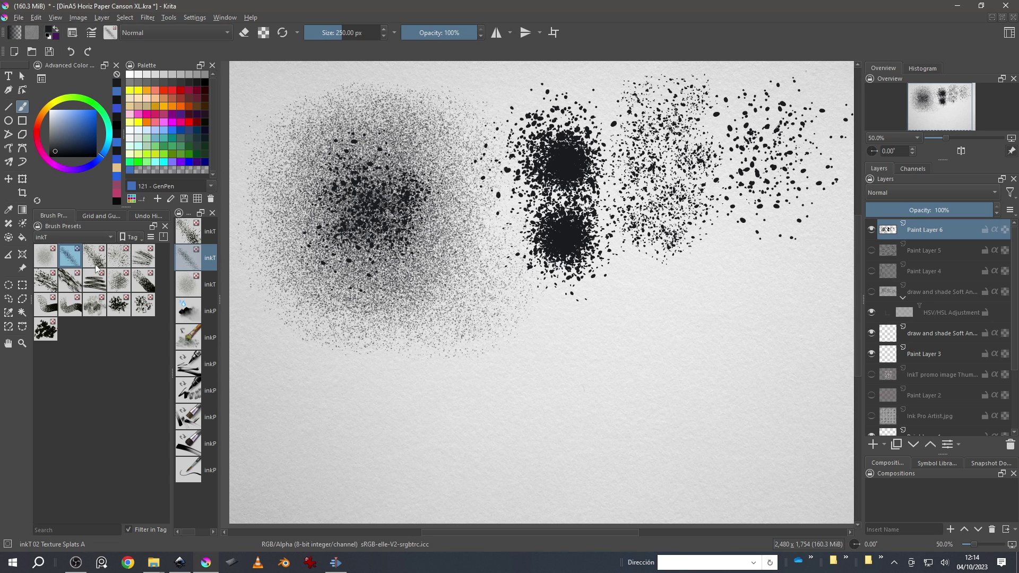
mouse_move(375, 210)
left_mouse_down()
mouse_move(387, 159)
mouse_move(419, 127)
mouse_move(300, 180)
mouse_move(414, 259)
left_mouse_up()
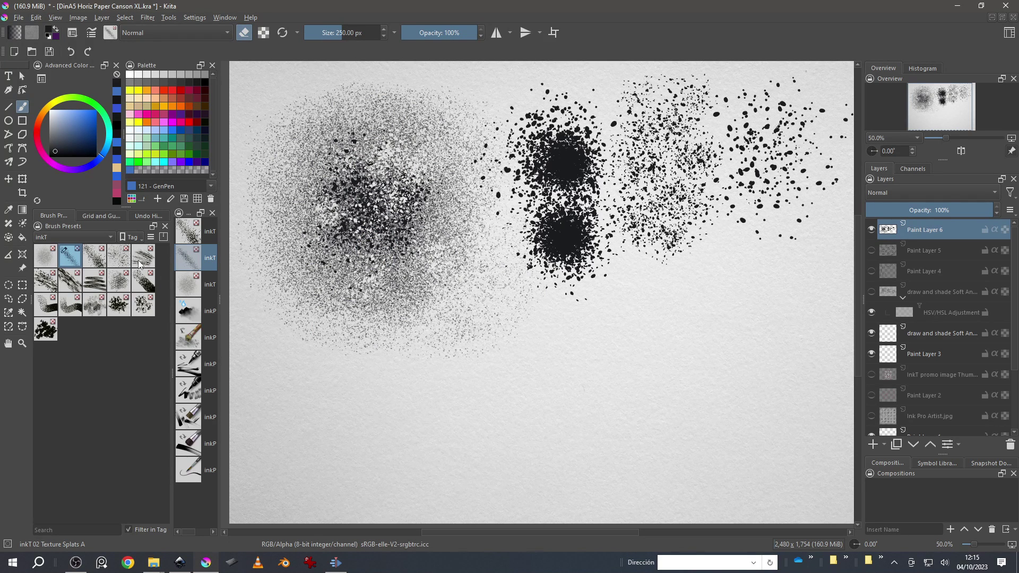
Step: With inkT 04 Texture Splats Random at 624.23 px, scatter splats over the existing marks, clear the layer, and scatter a wide fresh field
left_click(118, 258)
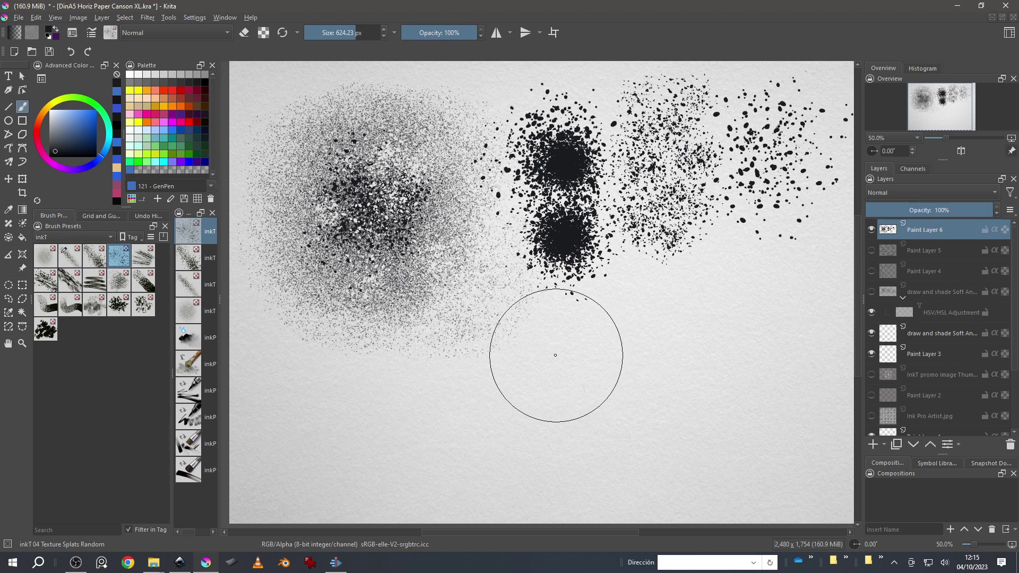
mouse_move(557, 364)
left_mouse_down()
mouse_move(646, 332)
mouse_move(739, 378)
left_mouse_up()
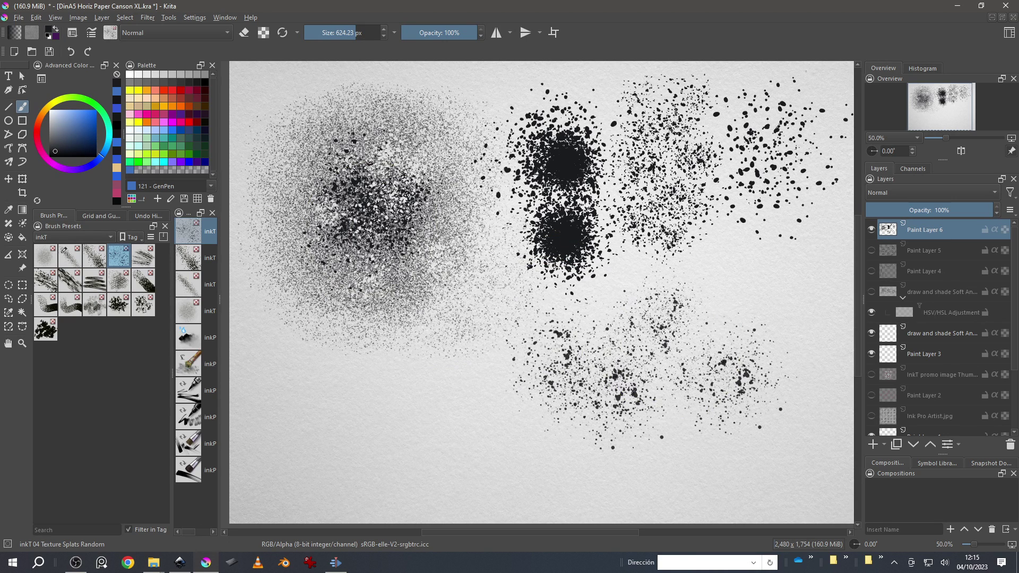
mouse_move(390, 189)
left_mouse_down()
mouse_move(328, 172)
mouse_move(386, 175)
mouse_move(411, 152)
mouse_move(430, 239)
mouse_move(354, 261)
mouse_move(297, 228)
mouse_move(297, 159)
mouse_move(405, 110)
mouse_move(621, 341)
mouse_move(663, 318)
mouse_move(748, 313)
mouse_move(708, 430)
mouse_move(633, 444)
mouse_move(589, 430)
mouse_move(653, 276)
mouse_move(754, 314)
mouse_move(719, 230)
left_mouse_up()
key("Delete")
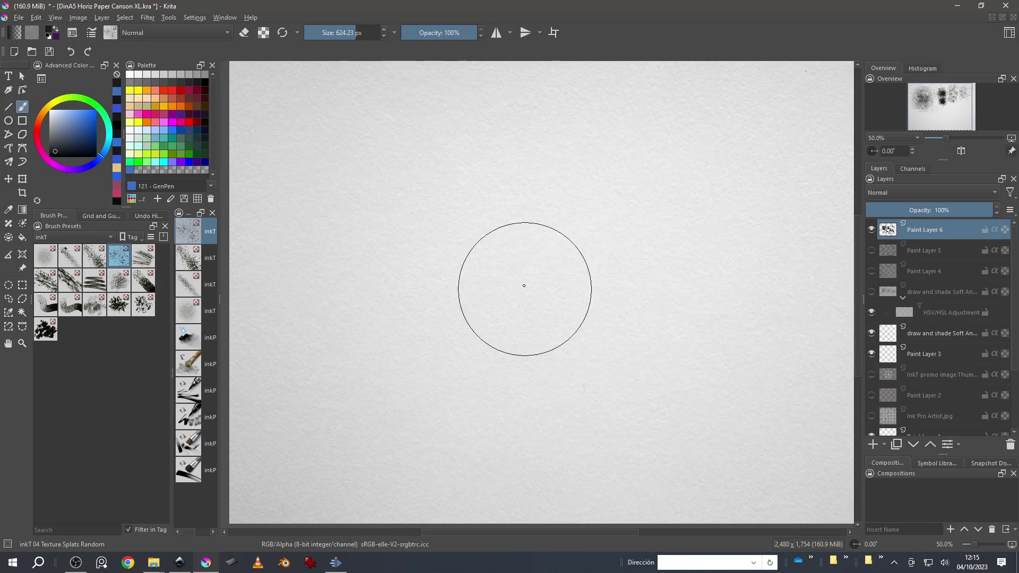
mouse_move(524, 284)
left_mouse_down()
mouse_move(596, 194)
mouse_move(451, 175)
mouse_move(534, 319)
mouse_move(568, 345)
mouse_move(409, 278)
mouse_move(371, 202)
mouse_move(552, 103)
mouse_move(683, 182)
left_mouse_up()
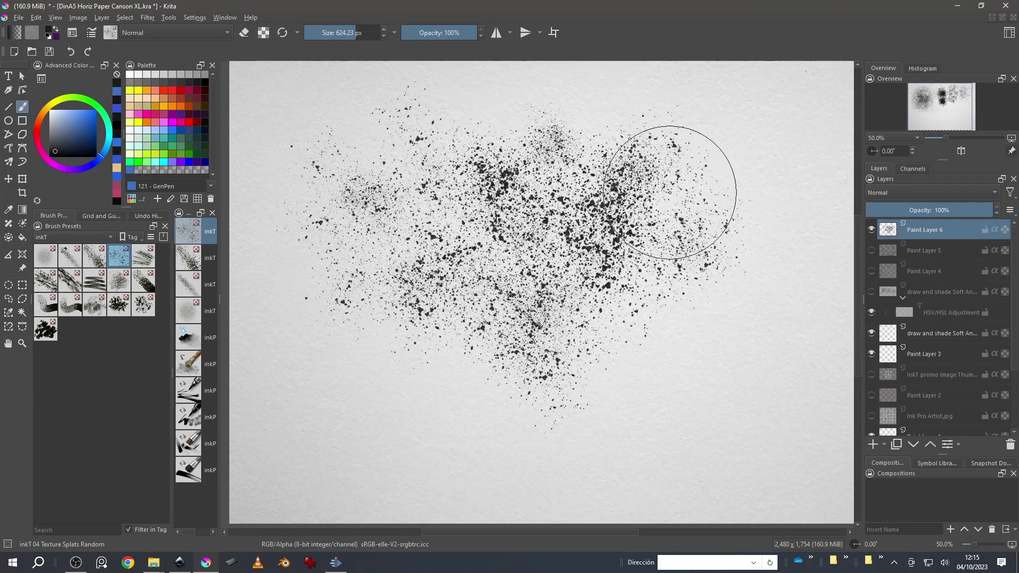
Step: Clear the layer and, with inkT 05 Texture Damaged at 47.88 px, sketch a rough rectangle and short strokes beside it
key("Delete")
key("slash")
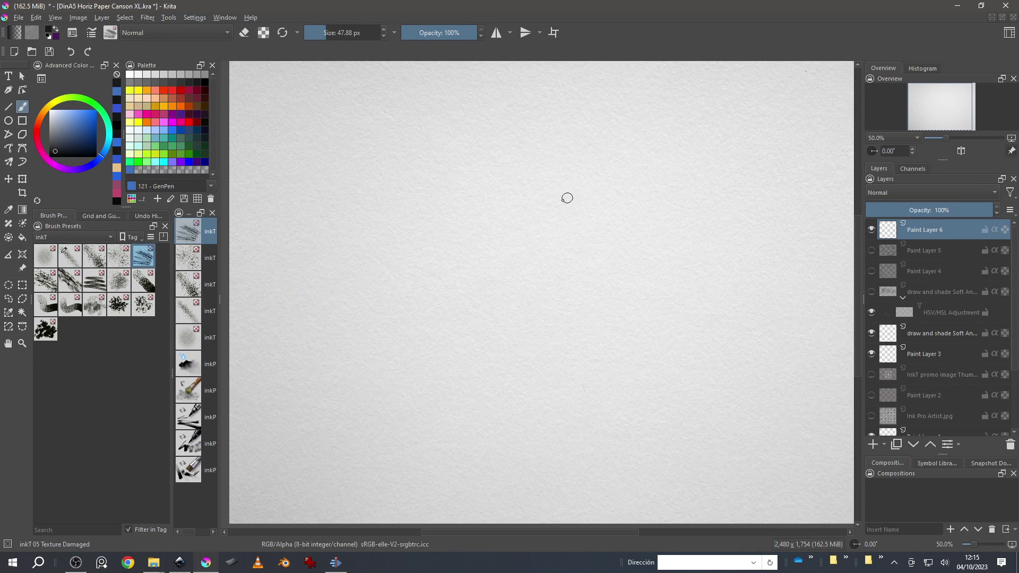
mouse_move(390, 182)
left_mouse_down()
mouse_move(617, 195)
mouse_move(615, 290)
mouse_move(411, 288)
mouse_move(611, 279)
mouse_move(495, 277)
mouse_move(615, 282)
mouse_move(514, 288)
left_mouse_up()
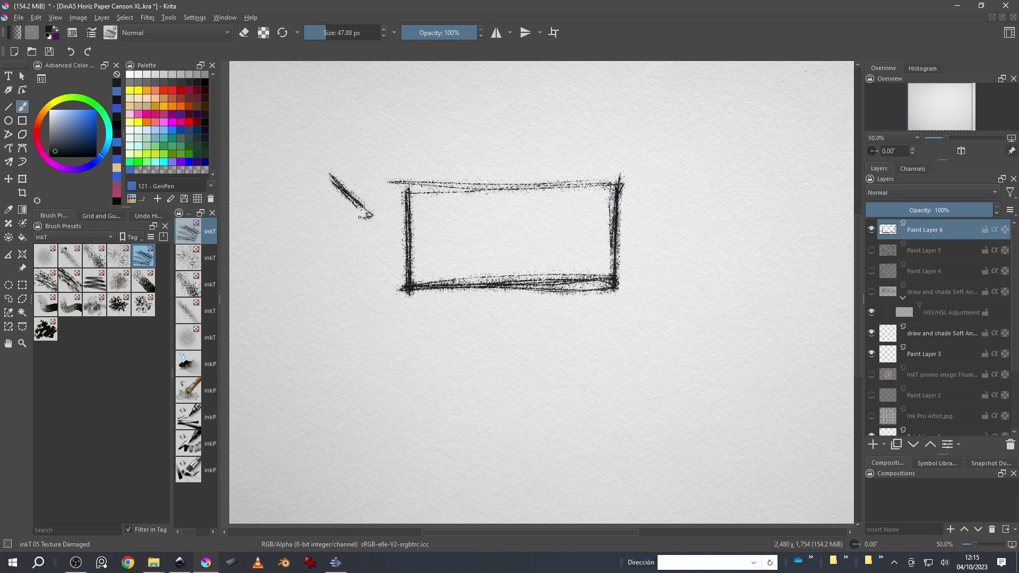
left_click_drag(360, 232, 362, 282)
left_click_drag(322, 187, 293, 280)
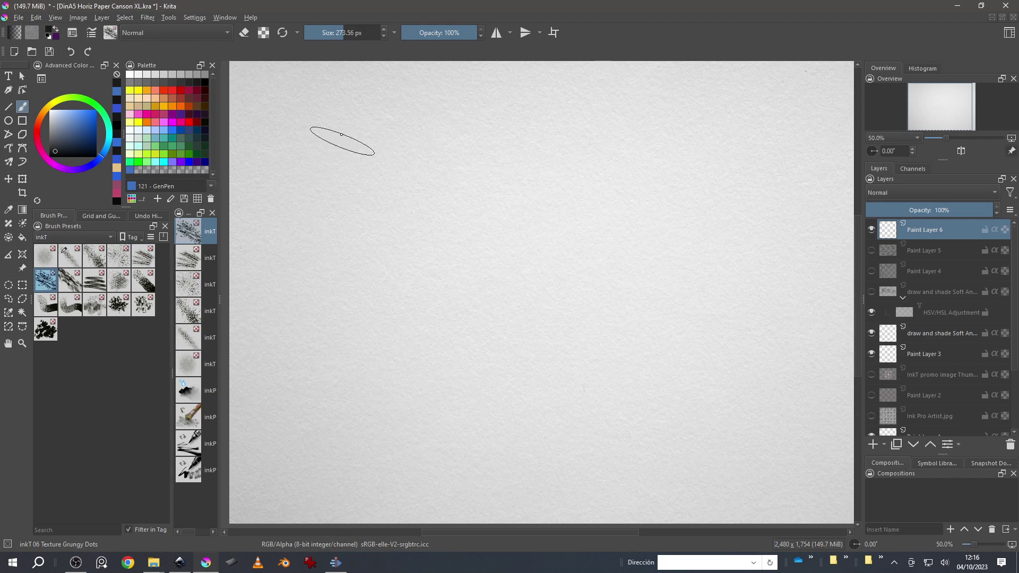
Step: With inkT 06 Texture Grungy Dots, build up a steep diagonal band of dots in the cleared canvas's left half
mouse_move(342, 140)
left_mouse_down()
mouse_move(420, 332)
mouse_move(407, 336)
left_mouse_up()
mouse_move(396, 363)
left_mouse_down()
mouse_move(316, 240)
mouse_move(400, 423)
mouse_move(375, 336)
left_mouse_up()
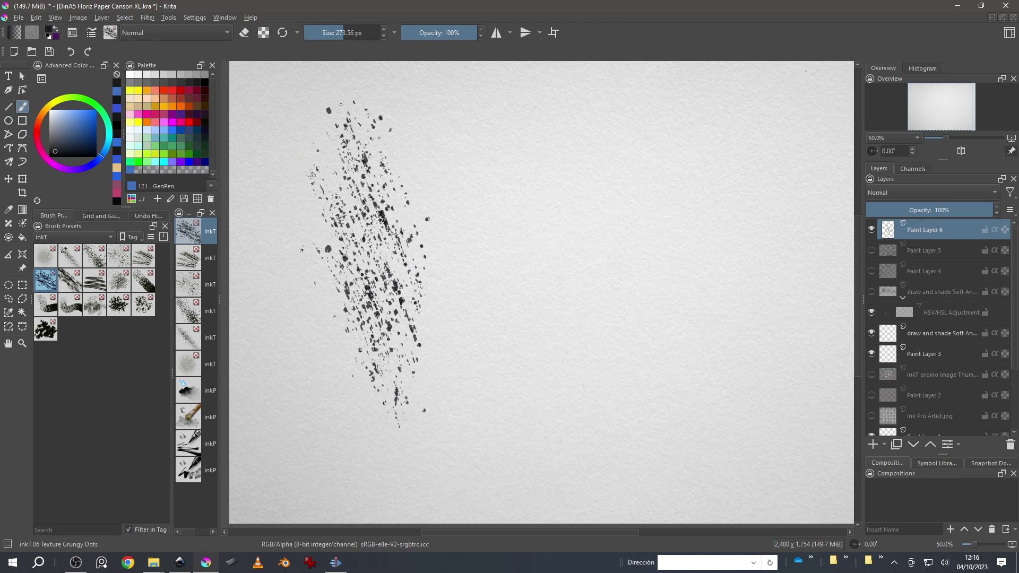
mouse_move(344, 176)
left_mouse_down()
mouse_move(418, 349)
mouse_move(376, 180)
mouse_move(415, 262)
mouse_move(381, 123)
mouse_move(440, 324)
left_mouse_up()
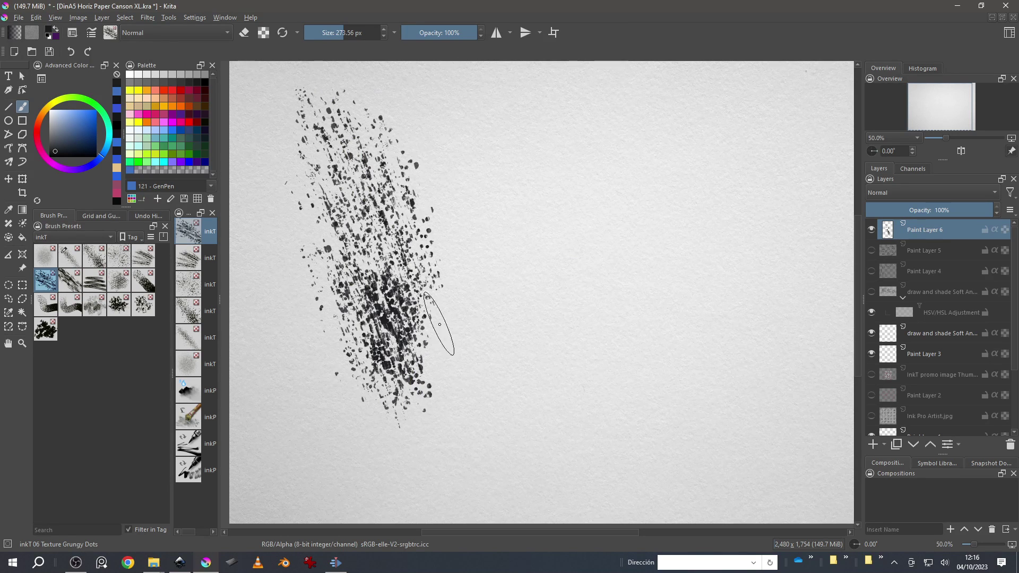
Step: With inkT 07 Texture Grungy Lines, streak over the dotted band and paint thick vertical and curved strokes to its right
left_click(70, 279)
mouse_move(382, 229)
left_mouse_down()
mouse_move(345, 106)
mouse_move(413, 270)
mouse_move(356, 138)
mouse_move(354, 347)
left_mouse_up()
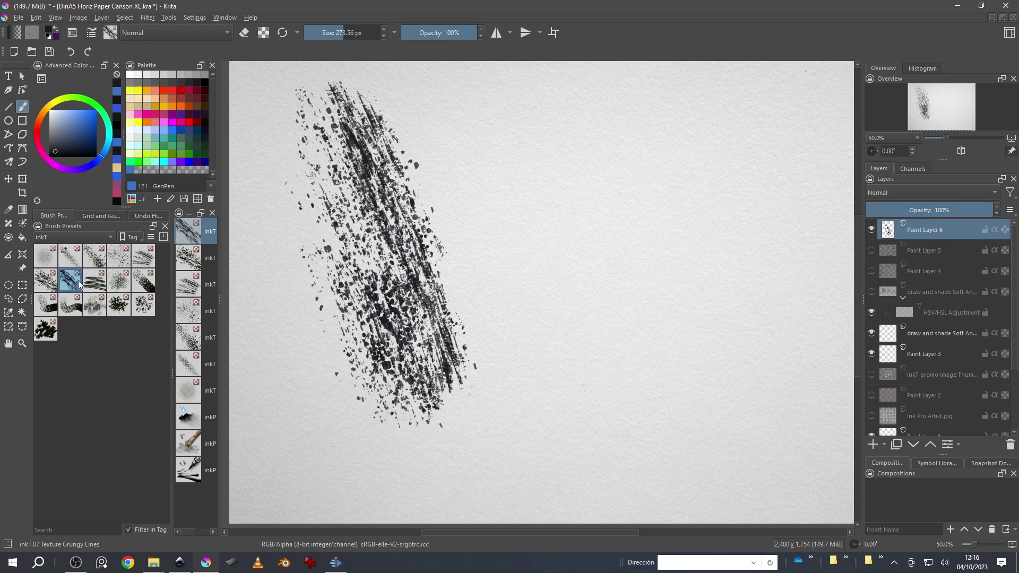
mouse_move(659, 114)
left_mouse_down()
mouse_move(657, 397)
mouse_move(645, 94)
mouse_move(627, 407)
mouse_move(640, 368)
mouse_move(645, 128)
mouse_move(631, 97)
mouse_move(638, 278)
mouse_move(579, 257)
mouse_move(577, 205)
mouse_move(577, 298)
left_mouse_up()
mouse_move(555, 133)
left_mouse_down()
mouse_move(556, 299)
mouse_move(583, 323)
mouse_move(626, 270)
left_mouse_up()
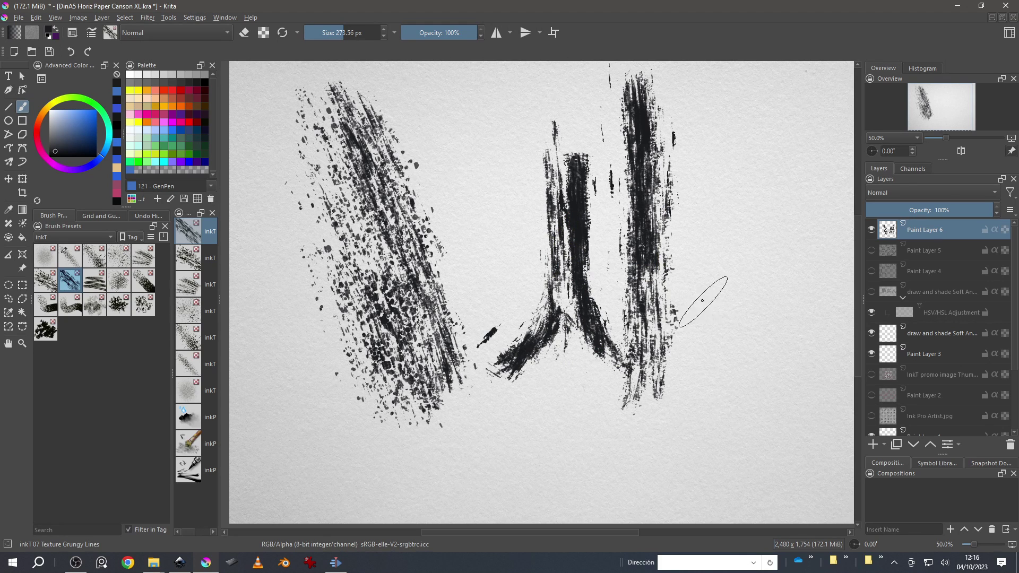
left_click_drag(692, 113, 699, 349)
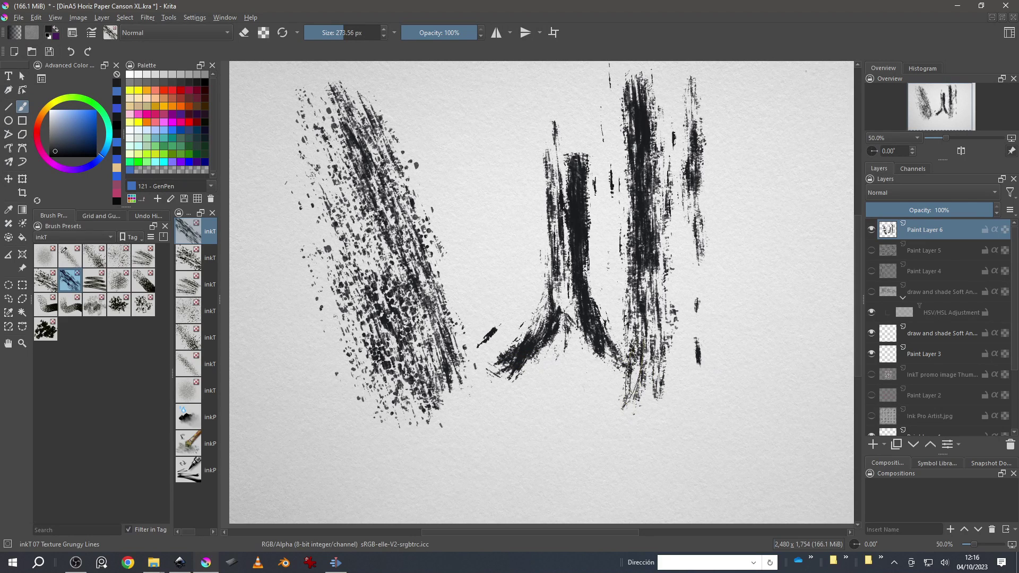
left_click_drag(634, 342, 567, 415)
left_click_drag(626, 369, 529, 411)
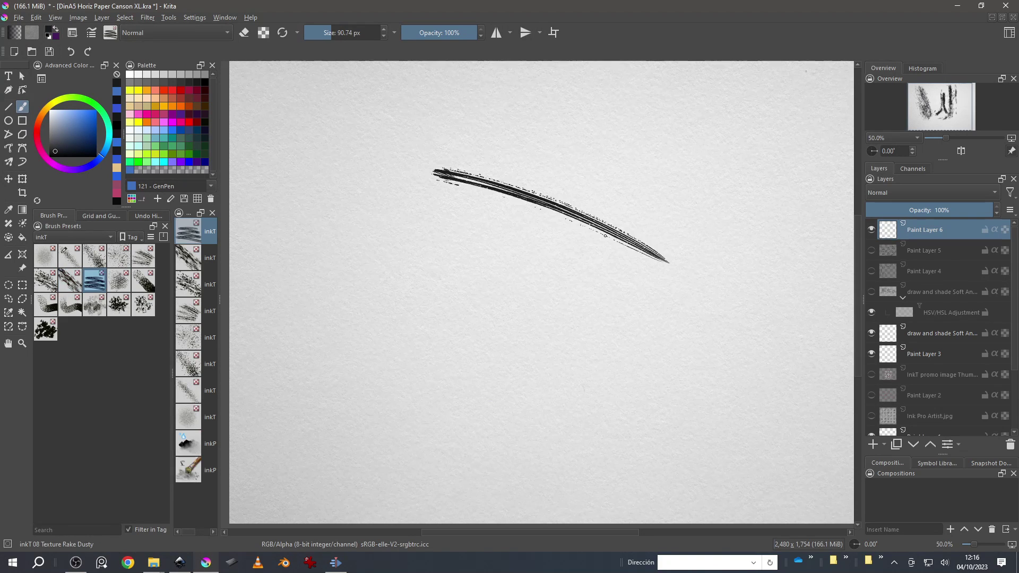
Step: On the cleared canvas, build up a dense, broad diagonal swath with inkT 08 Texture Rake Dusty at 90.74 px
left_click_drag(410, 177, 677, 275)
mouse_move(381, 177)
left_mouse_down()
mouse_move(531, 220)
mouse_move(688, 285)
left_mouse_up()
mouse_move(357, 181)
left_mouse_down()
mouse_move(592, 252)
mouse_move(705, 309)
left_mouse_up()
mouse_move(586, 254)
left_mouse_down()
mouse_move(355, 187)
mouse_move(666, 296)
left_mouse_up()
mouse_move(566, 256)
left_mouse_down()
mouse_move(326, 192)
mouse_move(646, 295)
left_mouse_up()
mouse_move(544, 256)
left_mouse_down()
mouse_move(350, 208)
mouse_move(632, 301)
left_mouse_up()
left_click_drag(528, 257, 401, 224)
left_click_drag(340, 208, 649, 321)
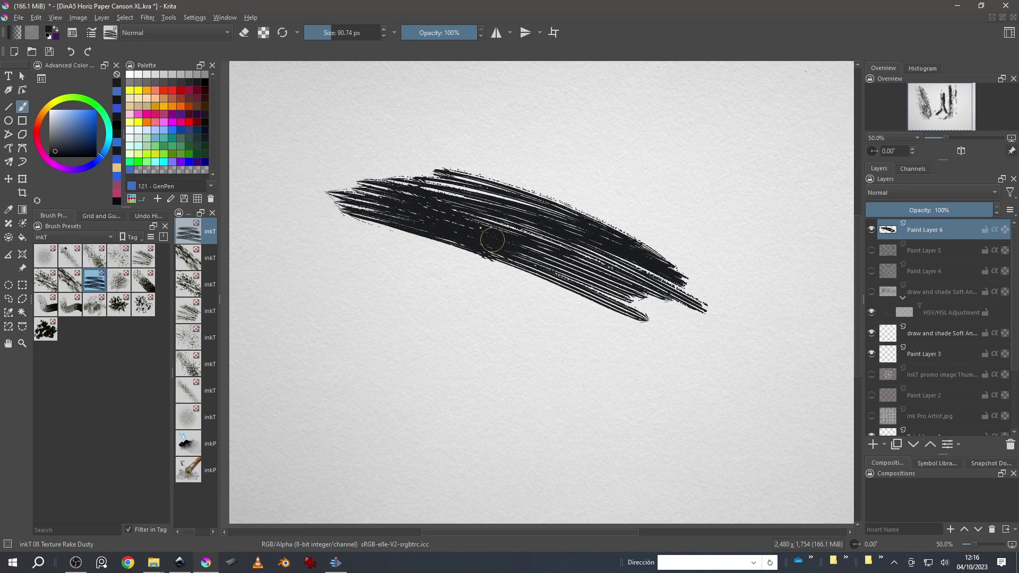
left_click_drag(553, 215, 641, 276)
left_click_drag(642, 277, 536, 226)
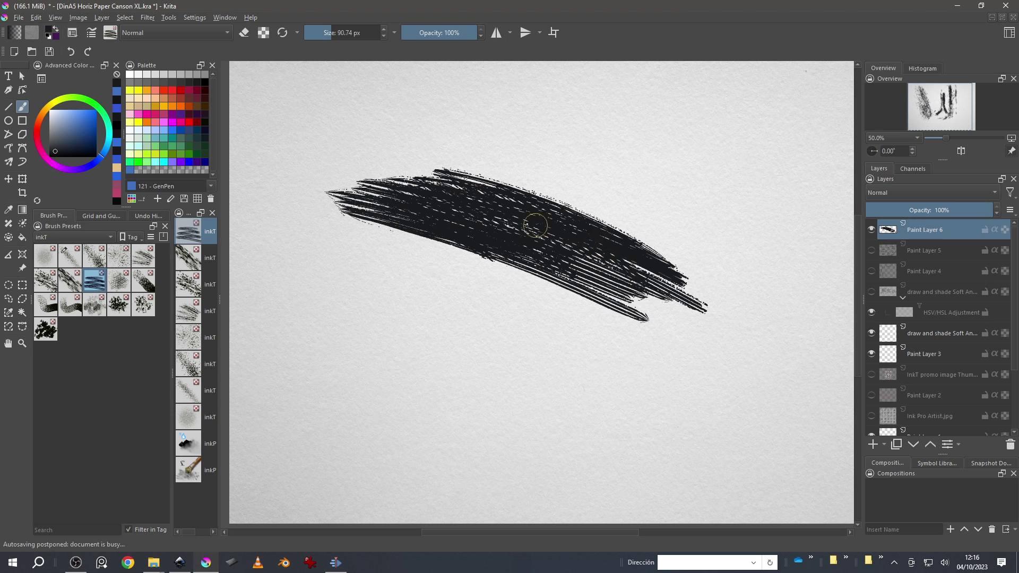
Step: Extend the swath's lower edge with raked strokes and paint a separate narrow raked band beneath it
mouse_move(552, 292)
left_mouse_down()
mouse_move(439, 246)
mouse_move(525, 314)
mouse_move(468, 257)
mouse_move(576, 312)
left_mouse_up()
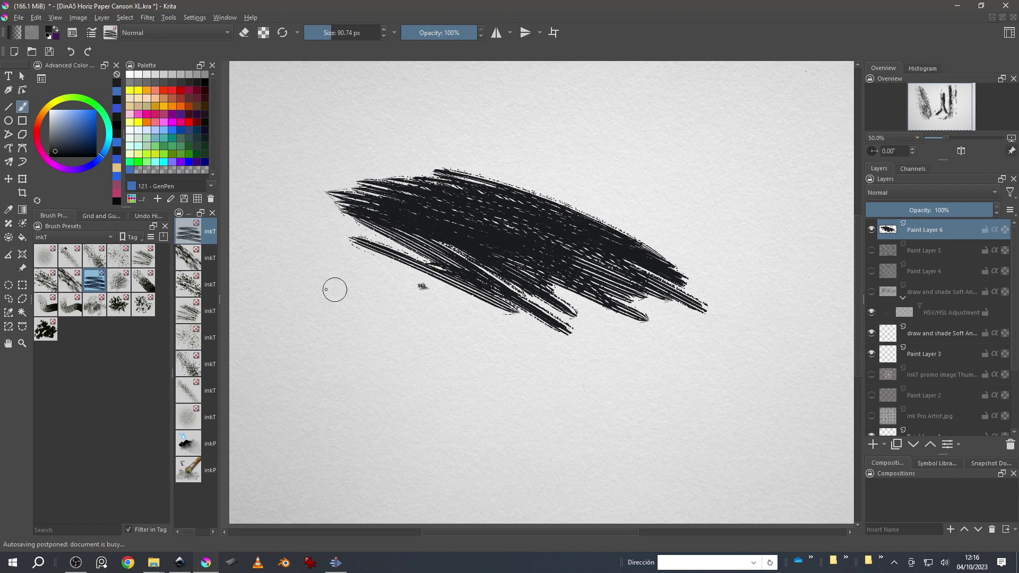
left_click_drag(352, 292, 407, 309)
mouse_move(466, 330)
left_mouse_down()
mouse_move(566, 360)
mouse_move(414, 318)
left_mouse_up()
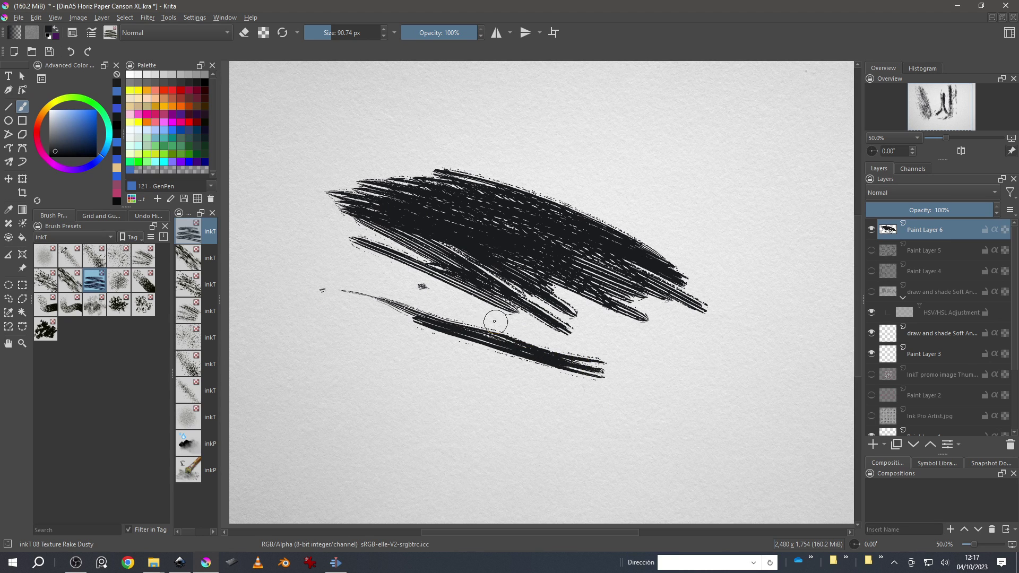
mouse_move(562, 360)
left_mouse_down()
mouse_move(447, 327)
mouse_move(580, 371)
mouse_move(383, 297)
left_mouse_up()
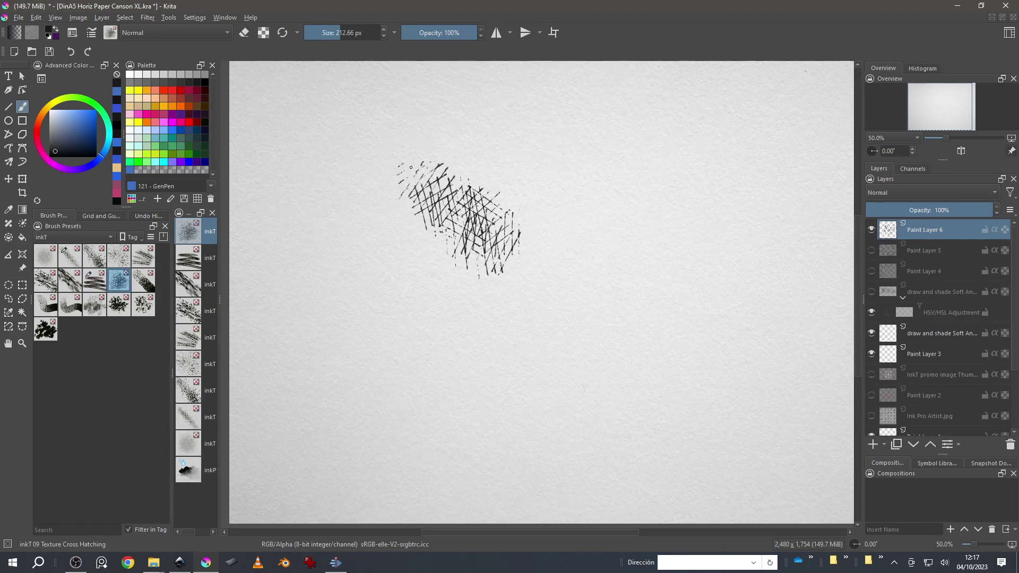
Step: With inkT 09 Texture Cross Hatching at 212.66 px, paint an irregular hatched cloud in the upper canvas and clear the layer
mouse_move(425, 191)
left_mouse_down()
mouse_move(518, 200)
mouse_move(432, 207)
mouse_move(440, 116)
mouse_move(558, 220)
mouse_move(398, 268)
mouse_move(401, 177)
mouse_move(367, 149)
mouse_move(366, 270)
mouse_move(416, 294)
left_mouse_up()
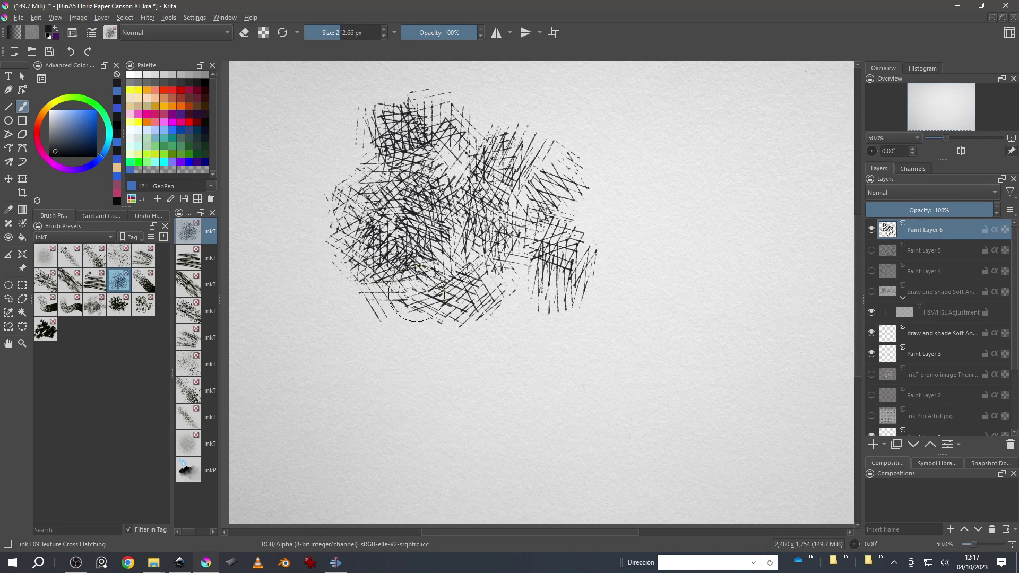
key("Delete")
Step: Set the Cross Hatching brush tip's spacing to 0.08 and fill a tall, dense hatched block in the canvas's right half
left_click(92, 32)
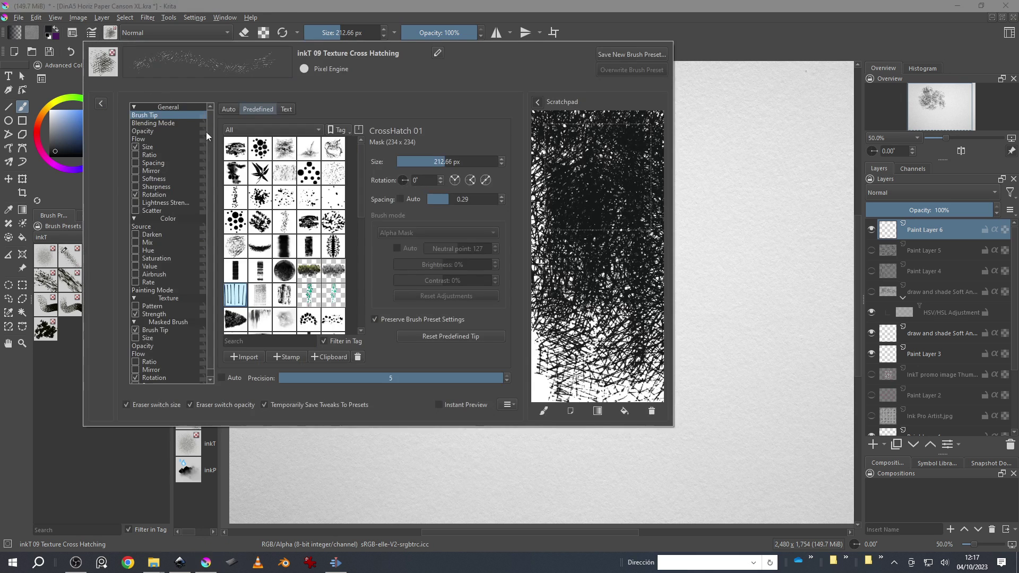
left_click(438, 205)
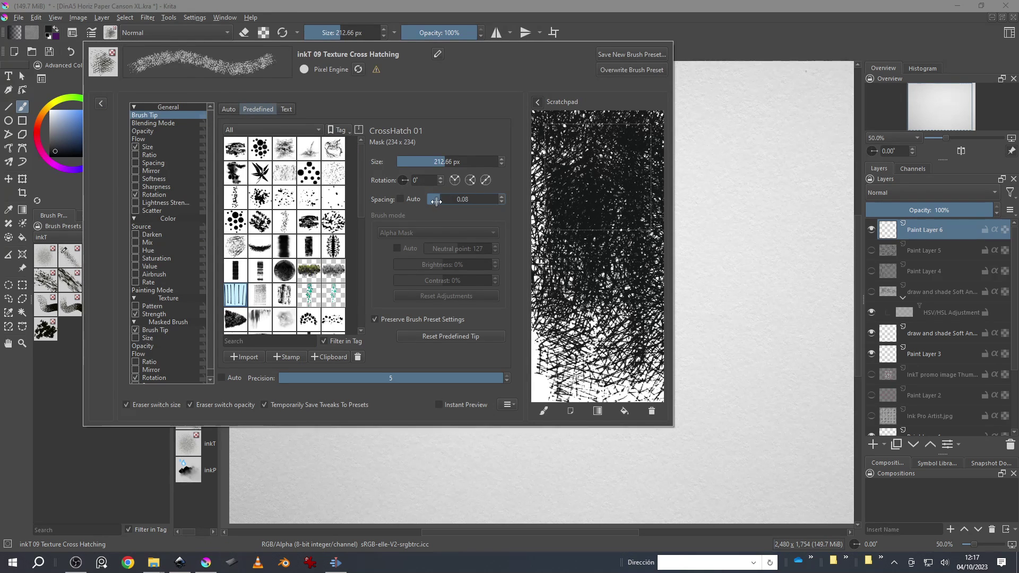
left_click(724, 269)
mouse_move(717, 109)
left_mouse_down()
mouse_move(721, 429)
mouse_move(668, 211)
mouse_move(666, 410)
left_mouse_up()
left_click_drag(626, 119, 630, 419)
mouse_move(571, 108)
left_mouse_down()
mouse_move(574, 392)
mouse_move(533, 112)
left_mouse_up()
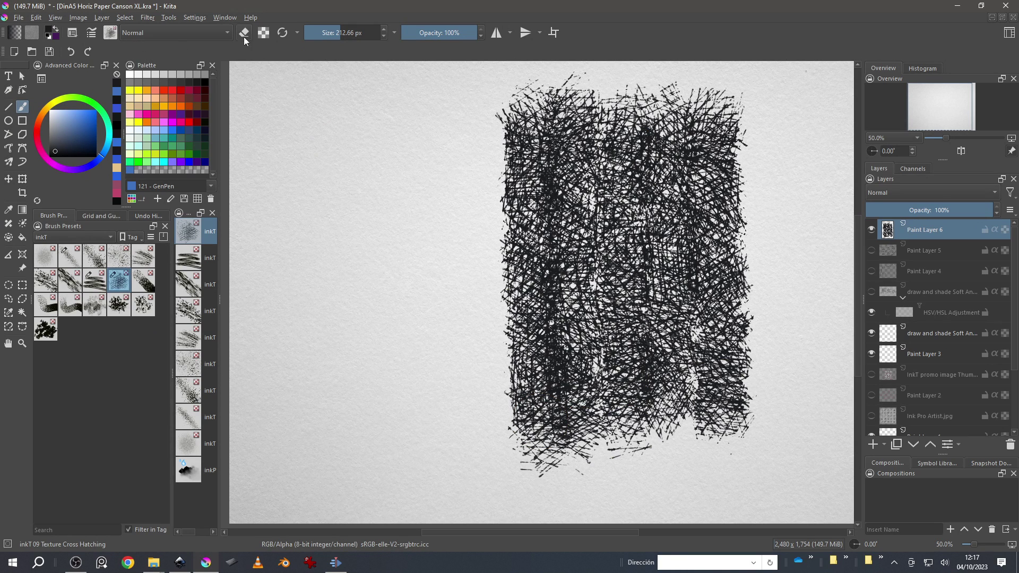
Step: Paint sparser vertical columns of cross-hatching to the left of the dense block
left_click_drag(464, 119, 483, 425)
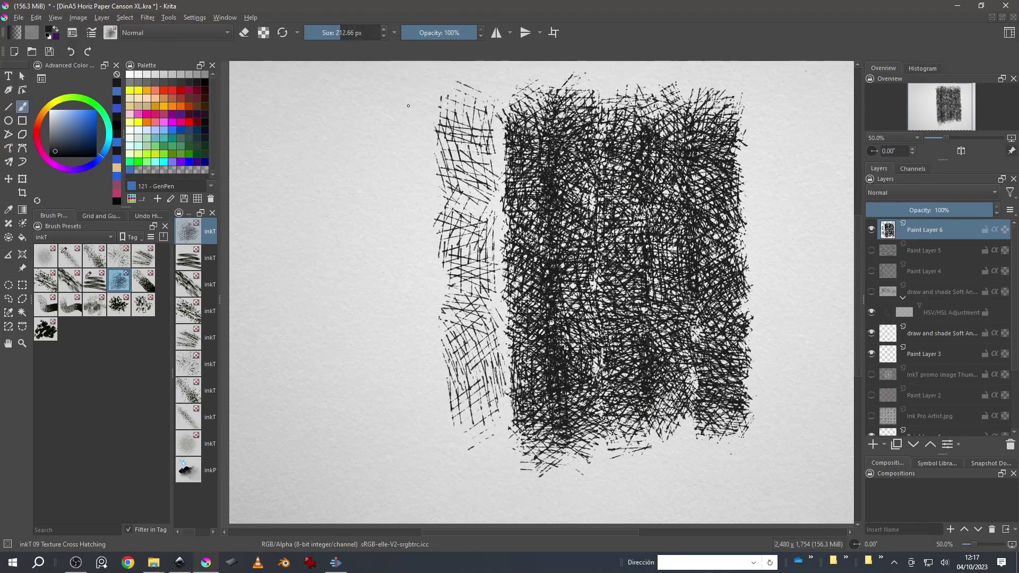
left_click_drag(414, 90, 430, 424)
left_click_drag(372, 90, 381, 241)
left_click_drag(381, 240, 388, 392)
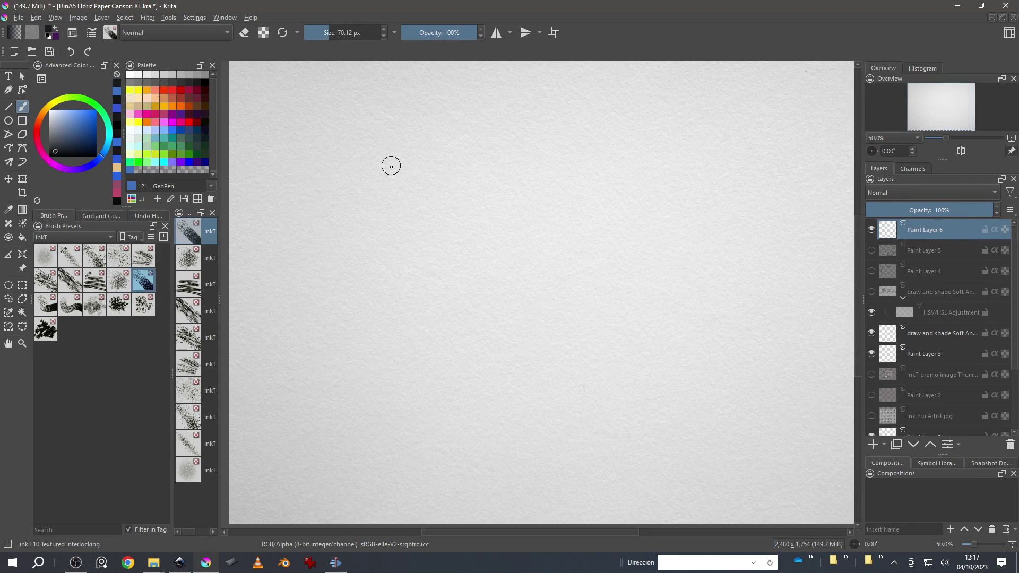
Step: With inkT 10 Textured Interlocking at 70.12 px, fill a rounded square patch on the cleared canvas and erase texture along its right side
mouse_move(402, 171)
left_mouse_down()
mouse_move(494, 175)
mouse_move(462, 278)
mouse_move(401, 170)
mouse_move(504, 273)
mouse_move(488, 207)
mouse_move(477, 189)
mouse_move(457, 189)
left_mouse_up()
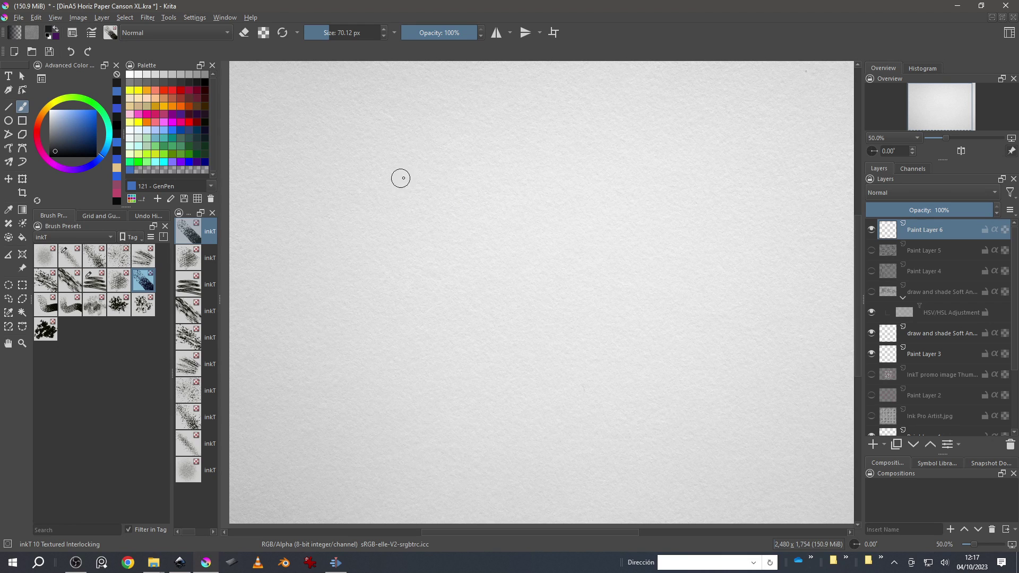
mouse_move(401, 179)
left_mouse_down()
mouse_move(498, 199)
mouse_move(481, 305)
mouse_move(381, 291)
mouse_move(416, 170)
mouse_move(443, 248)
mouse_move(423, 276)
mouse_move(390, 282)
left_mouse_up()
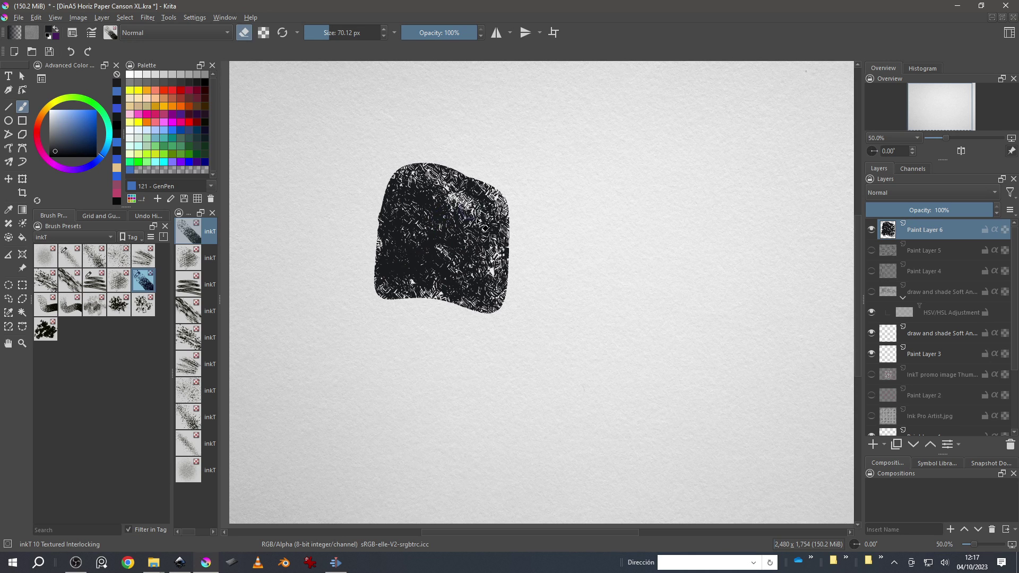
mouse_move(485, 229)
left_mouse_down()
mouse_move(473, 208)
mouse_move(498, 220)
mouse_move(491, 203)
mouse_move(457, 191)
mouse_move(485, 197)
mouse_move(505, 266)
mouse_move(431, 207)
mouse_move(456, 217)
mouse_move(436, 180)
mouse_move(418, 193)
mouse_move(478, 251)
mouse_move(491, 292)
mouse_move(485, 256)
mouse_move(424, 214)
mouse_move(432, 245)
mouse_move(452, 263)
mouse_move(442, 181)
mouse_move(489, 213)
mouse_move(446, 179)
mouse_move(483, 235)
left_mouse_up()
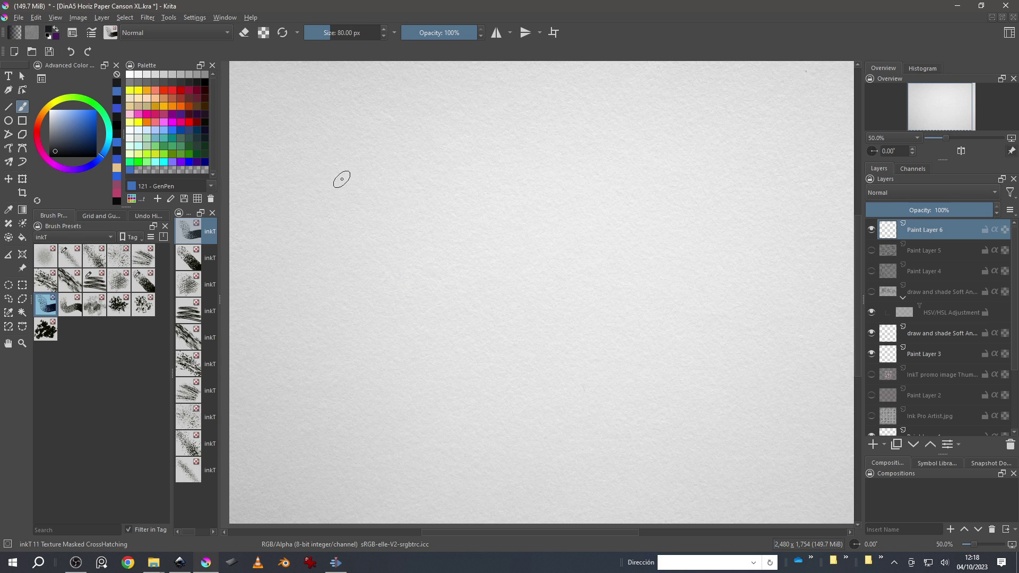
Step: With inkT 11 Texture Masked CrossHatching at 80 px, paint two long wavy strokes across the upper canvas, going from light hatching to solid
mouse_move(342, 179)
left_mouse_down()
mouse_move(402, 211)
mouse_move(541, 185)
mouse_move(682, 177)
mouse_move(744, 195)
left_mouse_up()
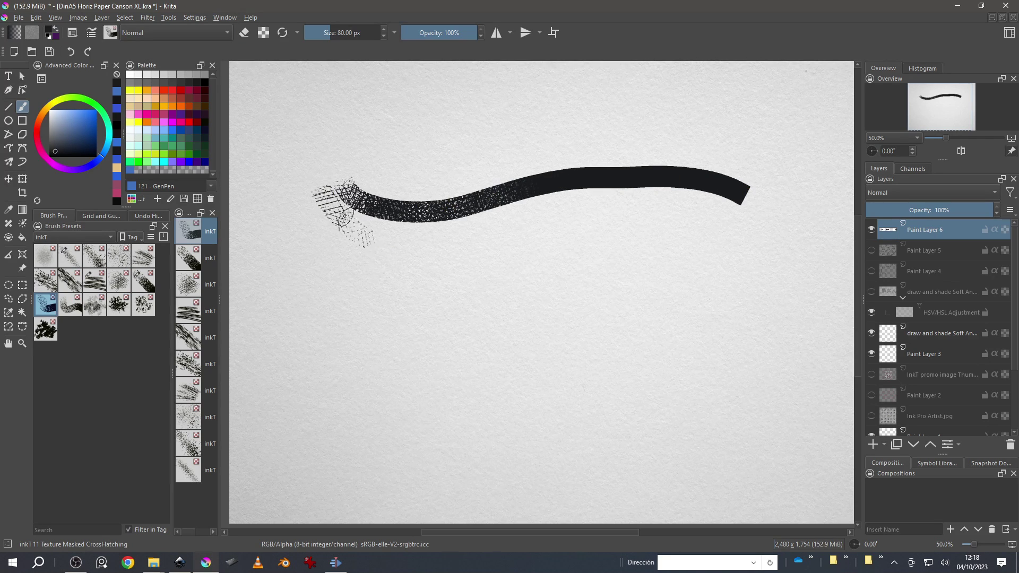
mouse_move(344, 216)
left_mouse_down()
mouse_move(369, 242)
mouse_move(624, 210)
mouse_move(738, 234)
left_mouse_up()
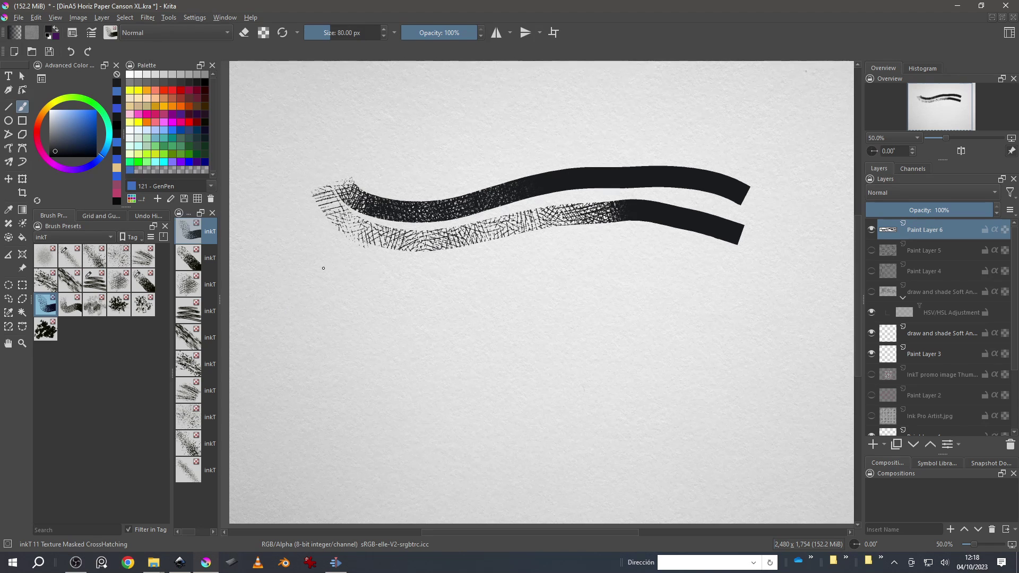
Step: Paint a hatched block with solid dark sides below the strokes, and a second block beside it with inkT 12 Texture Masked CrossHatching inv
mouse_move(323, 268)
left_mouse_down()
mouse_move(396, 270)
mouse_move(396, 383)
mouse_move(326, 390)
mouse_move(324, 276)
mouse_move(388, 371)
mouse_move(378, 331)
mouse_move(350, 321)
mouse_move(341, 359)
mouse_move(323, 378)
left_mouse_up()
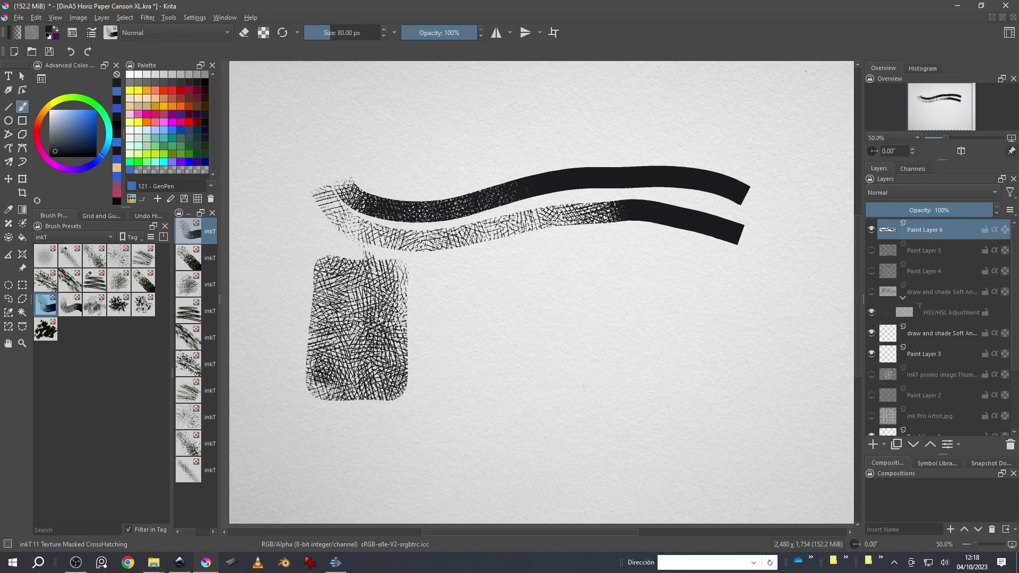
mouse_move(318, 313)
left_mouse_down()
mouse_move(348, 383)
mouse_move(317, 315)
left_mouse_up()
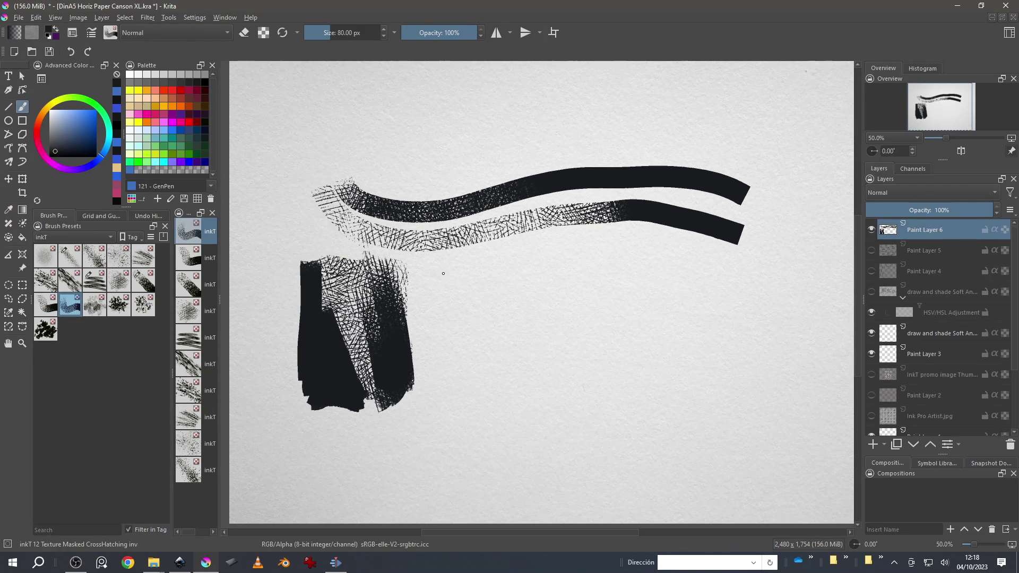
mouse_move(443, 273)
left_mouse_down()
mouse_move(534, 369)
mouse_move(433, 294)
mouse_move(486, 317)
mouse_move(483, 361)
mouse_move(451, 271)
mouse_move(518, 312)
mouse_move(528, 269)
mouse_move(534, 298)
left_mouse_up()
Step: With inkT 13 Texture Fingerprints at 320.06 px, paint a loose cluster and a dense block beside the hatched blocks, and texture the second hatched block
left_click(95, 306)
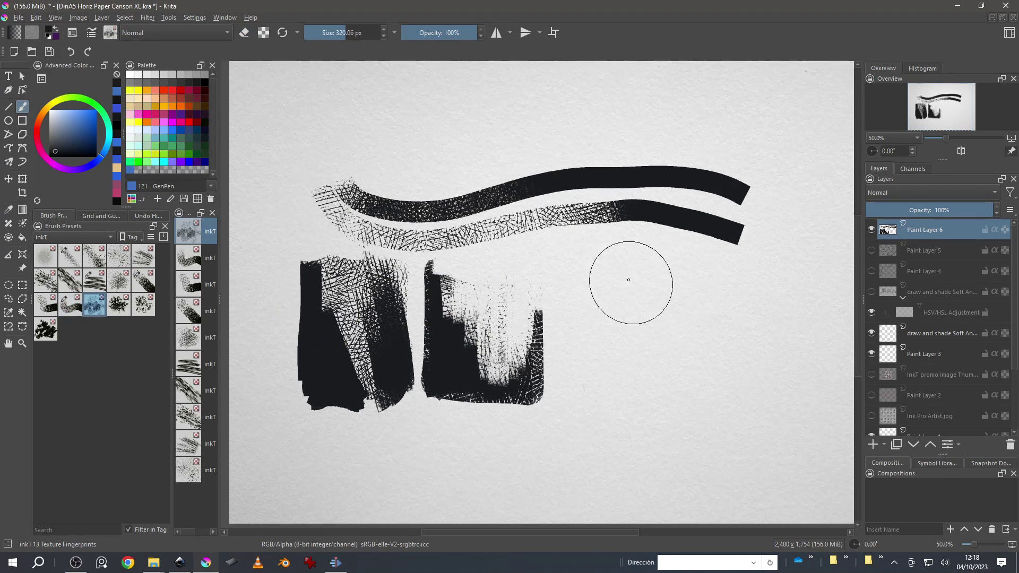
mouse_move(631, 283)
left_mouse_down()
mouse_move(654, 331)
mouse_move(638, 372)
mouse_move(601, 274)
left_mouse_up()
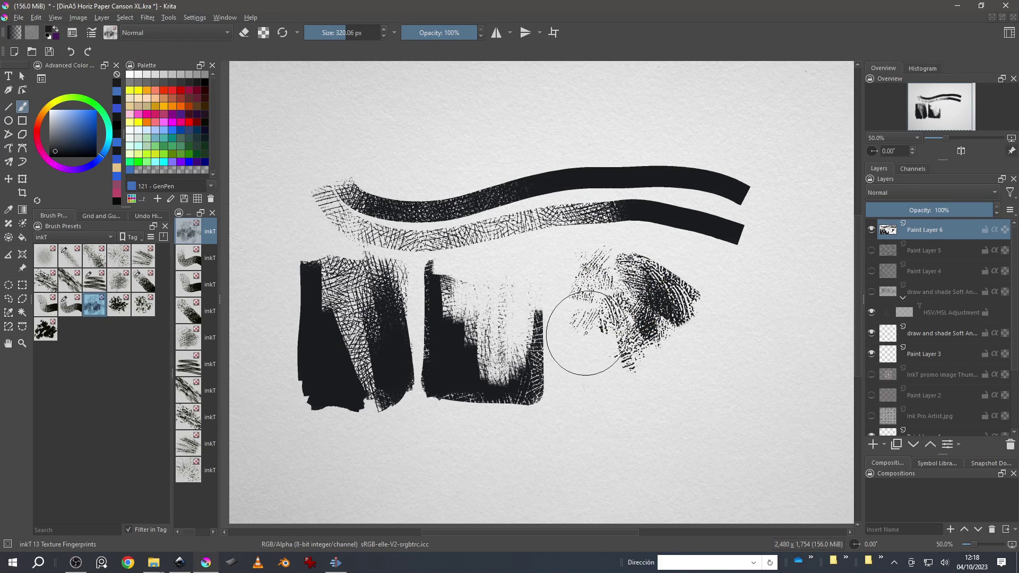
mouse_move(586, 333)
left_mouse_down()
mouse_move(569, 261)
mouse_move(589, 361)
left_mouse_up()
left_click_drag(672, 379, 679, 341)
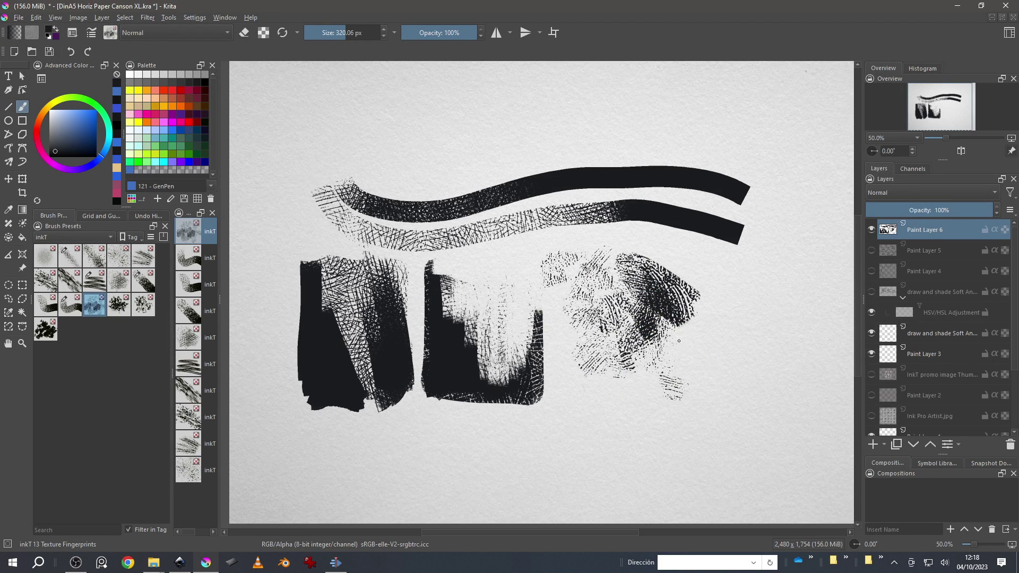
mouse_move(700, 300)
left_mouse_down()
mouse_move(634, 388)
mouse_move(579, 361)
mouse_move(751, 276)
mouse_move(722, 265)
mouse_move(685, 361)
mouse_move(696, 297)
mouse_move(720, 287)
mouse_move(740, 364)
mouse_move(780, 318)
left_mouse_up()
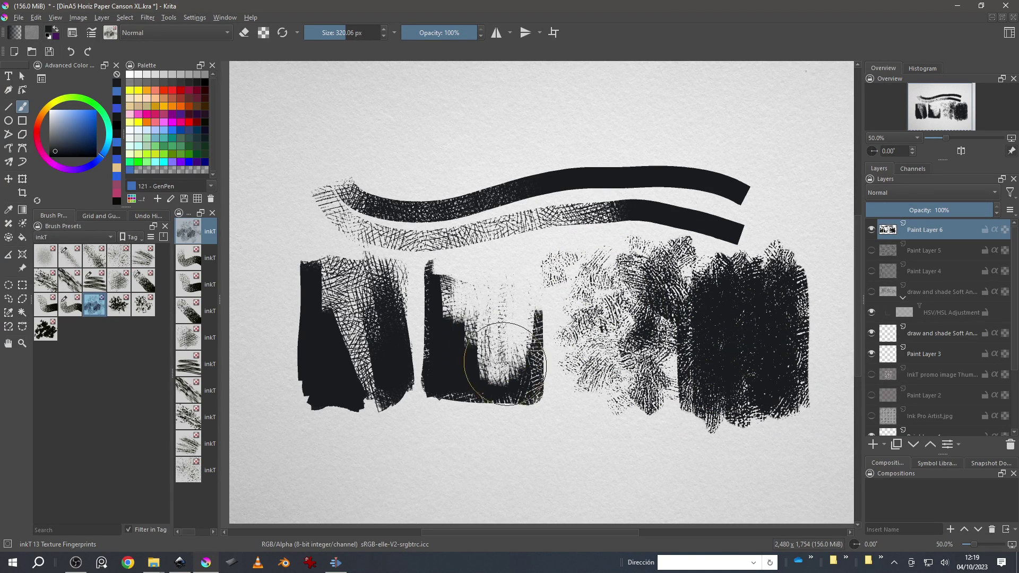
mouse_move(514, 318)
left_mouse_down()
mouse_move(499, 372)
mouse_move(472, 366)
mouse_move(445, 308)
mouse_move(457, 297)
mouse_move(481, 335)
mouse_move(463, 355)
mouse_move(437, 261)
mouse_move(449, 331)
left_mouse_up()
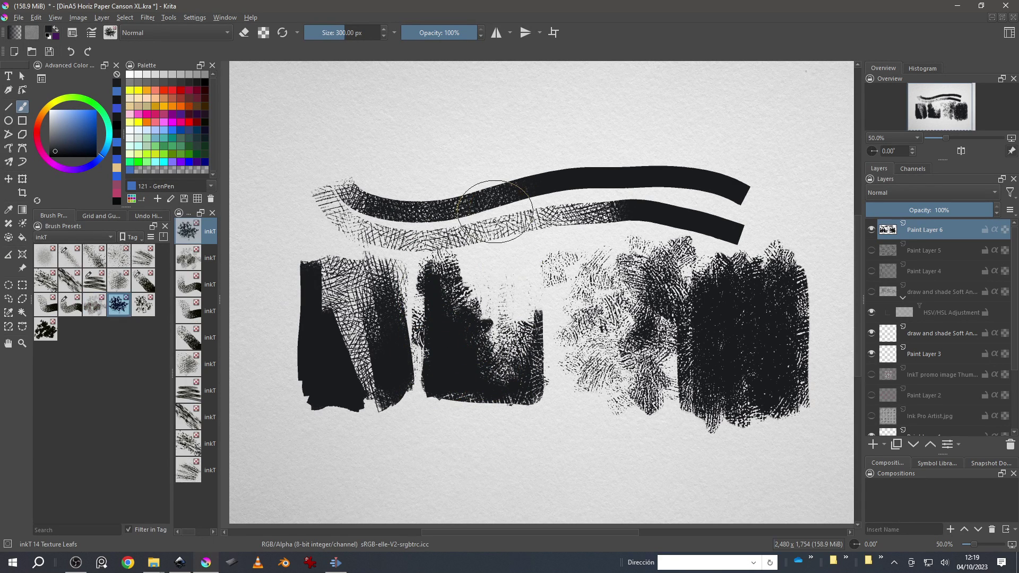
Step: Clear the layer and paint a vertical tree trunk in the canvas's middle with inkT 07 Texture Grungy Lines at 273.56 px
key("Delete")
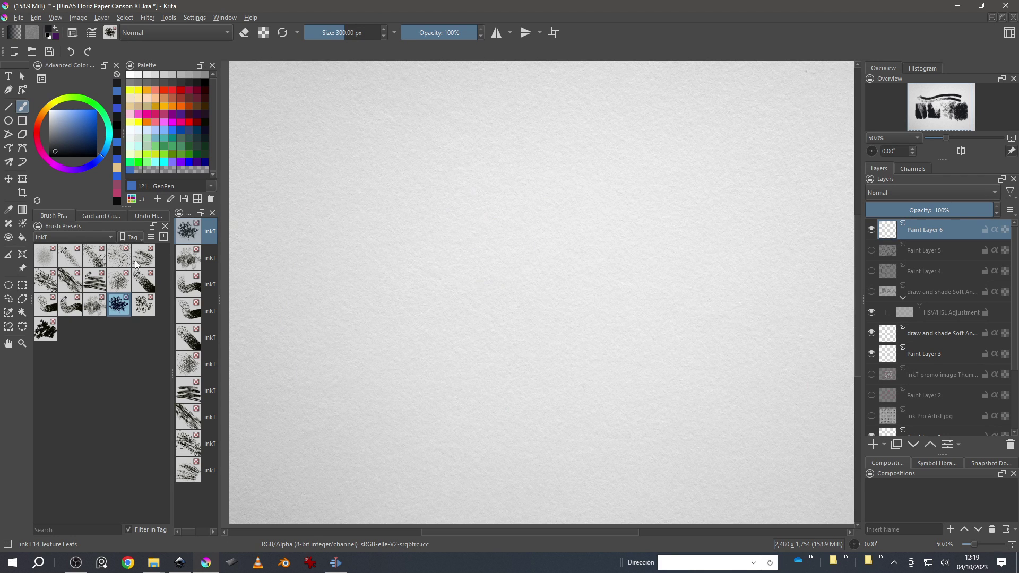
left_click(70, 280)
left_click_drag(571, 192, 576, 425)
left_click_drag(544, 215, 554, 462)
left_click_drag(570, 260, 576, 441)
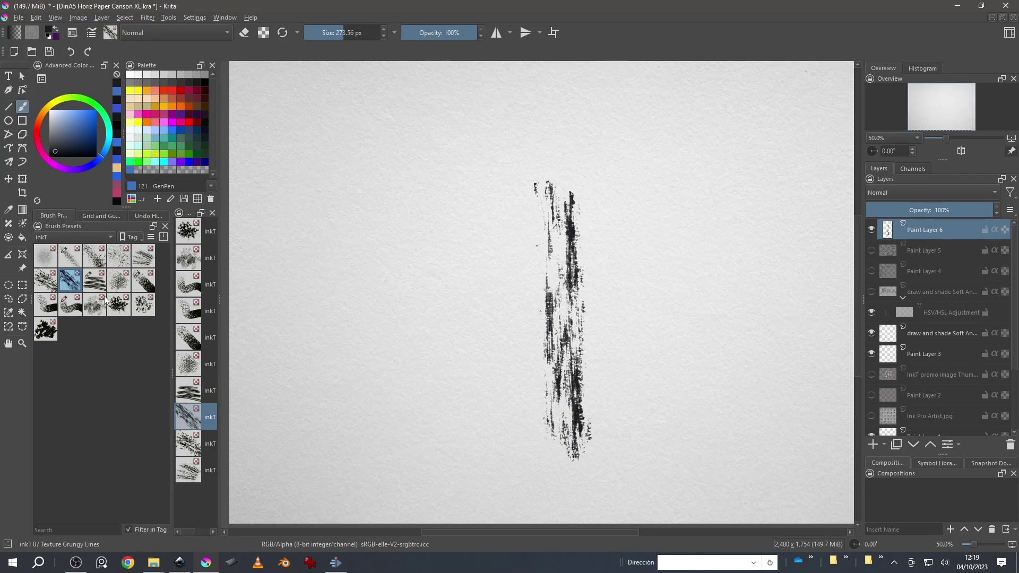
Step: With inkT 14 Texture Leafs at 300 px, paint a wide leafy crown across the top of the trunk
left_click(119, 304)
mouse_move(579, 169)
left_mouse_down()
mouse_move(664, 178)
mouse_move(706, 212)
left_mouse_up()
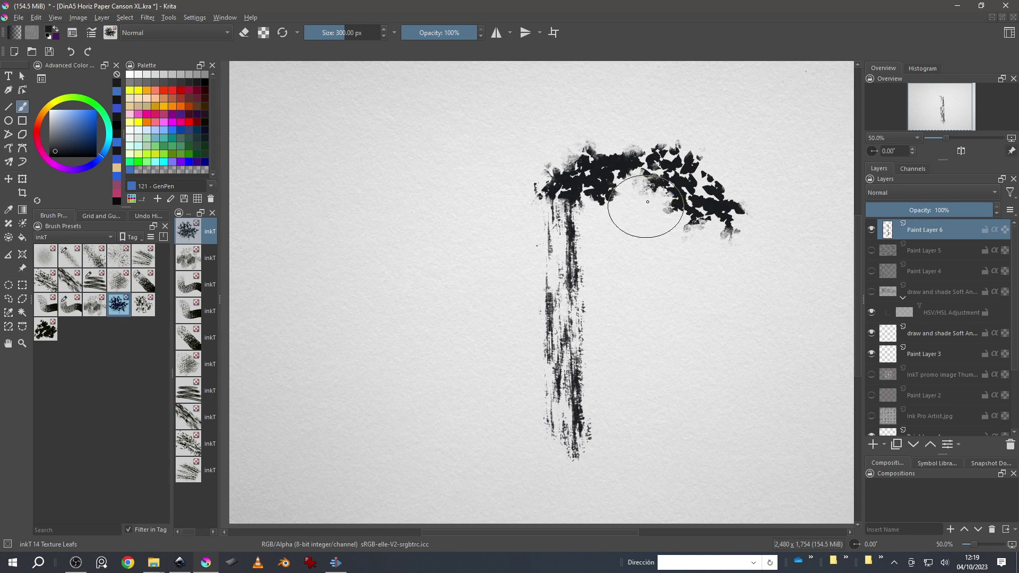
mouse_move(648, 202)
left_mouse_down()
mouse_move(499, 186)
mouse_move(462, 159)
mouse_move(403, 205)
mouse_move(478, 85)
mouse_move(345, 160)
mouse_move(308, 154)
mouse_move(656, 136)
mouse_move(711, 123)
mouse_move(772, 140)
mouse_move(528, 84)
mouse_move(603, 93)
mouse_move(629, 77)
left_mouse_up()
Step: Add small leaf details around the crown's underside, left side and right tip with inkT 15 Texture Leafs Details at 322.81 px
left_click(140, 307)
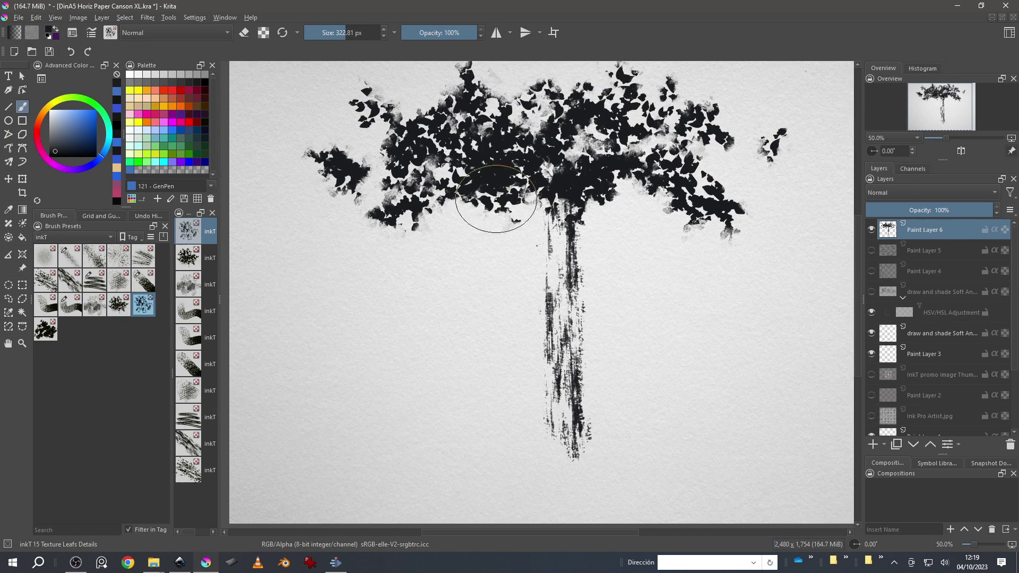
mouse_move(484, 212)
left_mouse_down()
mouse_move(473, 232)
mouse_move(501, 209)
mouse_move(451, 212)
mouse_move(344, 190)
left_mouse_up()
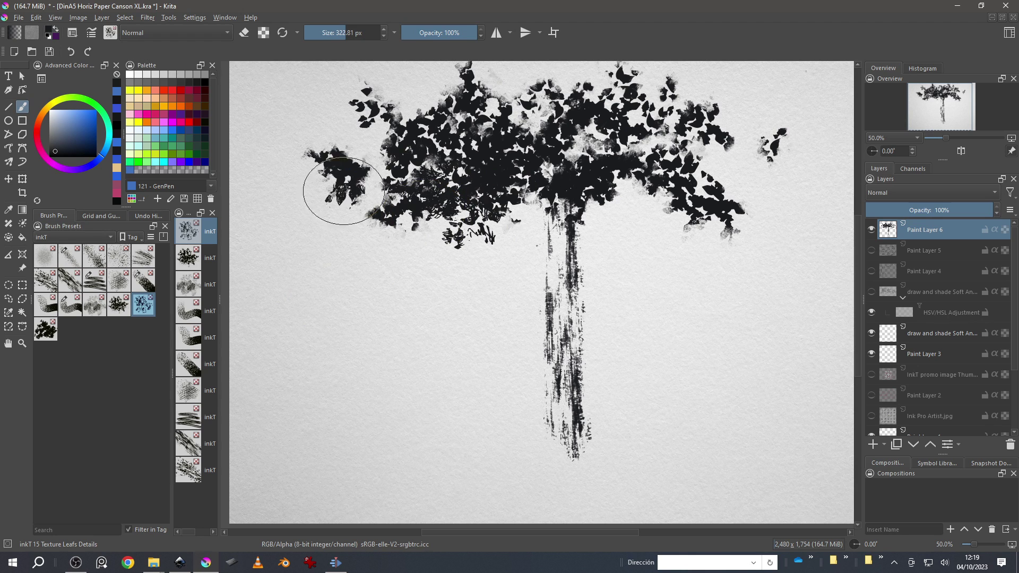
mouse_move(378, 154)
left_mouse_down()
mouse_move(327, 116)
mouse_move(391, 94)
mouse_move(481, 93)
mouse_move(531, 144)
mouse_move(568, 107)
mouse_move(634, 93)
mouse_move(762, 130)
left_mouse_up()
Step: With inkT 16 Texture Big Shapes at 500 px, paint a large arching bush to the left of the trunk
left_click(46, 330)
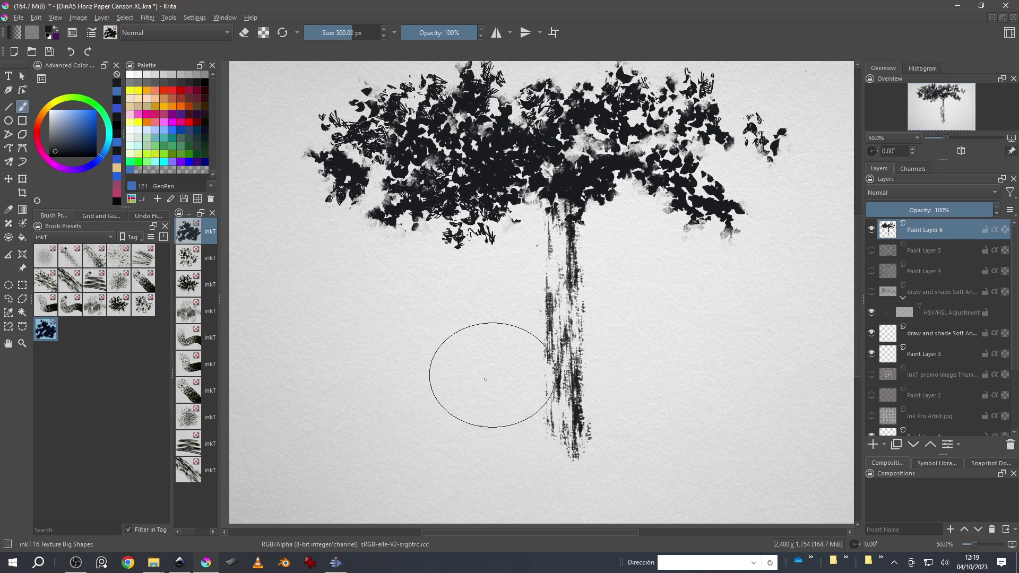
mouse_move(504, 409)
left_mouse_down()
mouse_move(522, 393)
mouse_move(487, 337)
left_mouse_up()
mouse_move(450, 387)
left_mouse_down()
mouse_move(446, 400)
mouse_move(418, 382)
left_mouse_up()
mouse_move(390, 283)
left_mouse_down()
mouse_move(398, 305)
mouse_move(384, 308)
left_mouse_up()
left_click_drag(457, 337, 425, 350)
mouse_move(386, 303)
left_mouse_down()
mouse_move(350, 324)
mouse_move(303, 330)
mouse_move(344, 330)
mouse_move(333, 357)
mouse_move(260, 392)
mouse_move(278, 425)
mouse_move(361, 430)
left_mouse_up()
left_click_drag(518, 433, 509, 398)
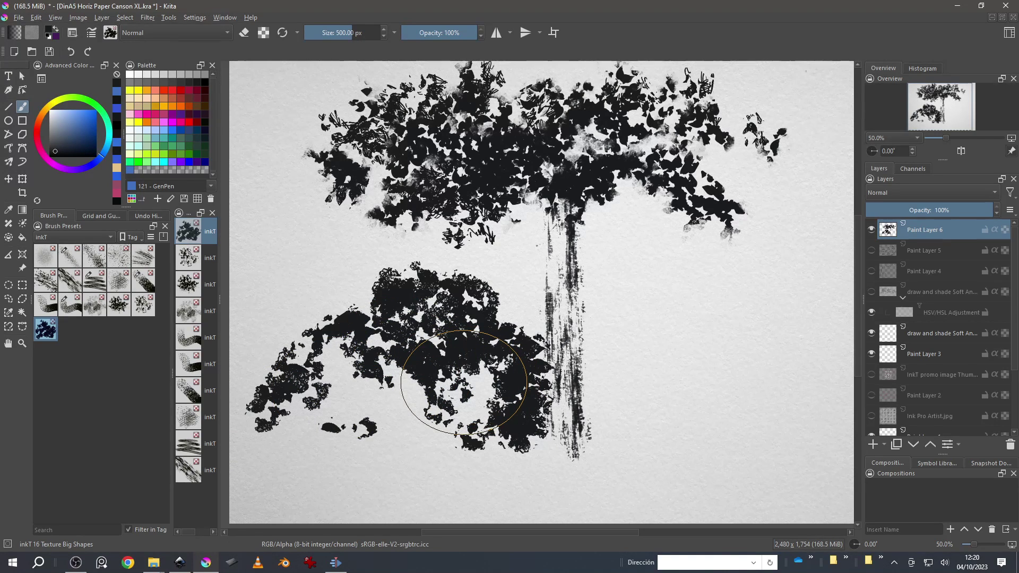
Step: Paint a dark band of ground beneath the bush and trunk across the canvas with inkT 07 Texture Grungy Lines at 273.56 px
left_click(72, 281)
mouse_move(658, 442)
left_mouse_down()
mouse_move(348, 439)
mouse_move(722, 461)
mouse_move(287, 463)
mouse_move(796, 481)
mouse_move(327, 492)
mouse_move(839, 478)
left_mouse_up()
mouse_move(467, 416)
left_mouse_down()
mouse_move(326, 416)
mouse_move(239, 433)
mouse_move(565, 420)
left_mouse_up()
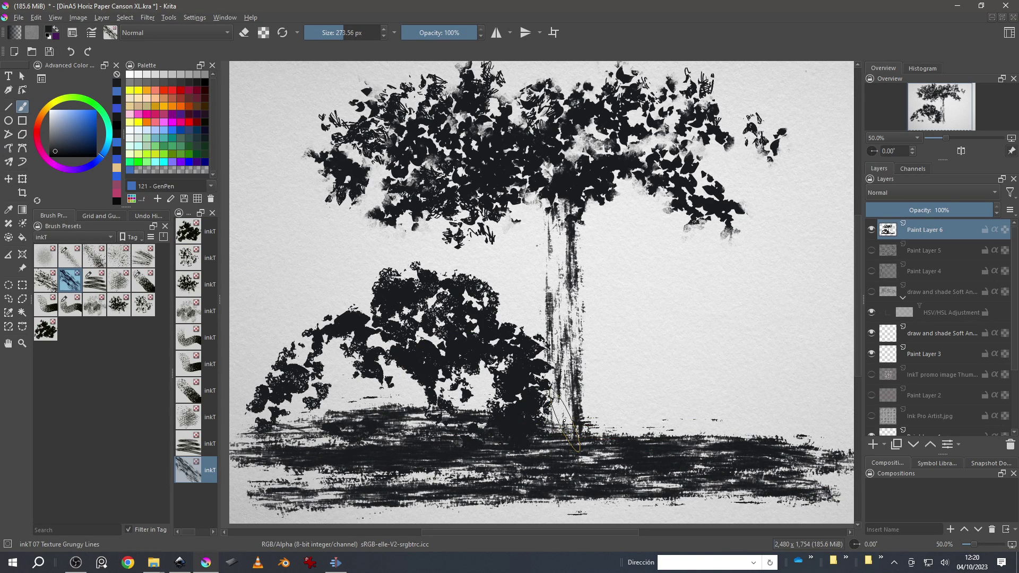